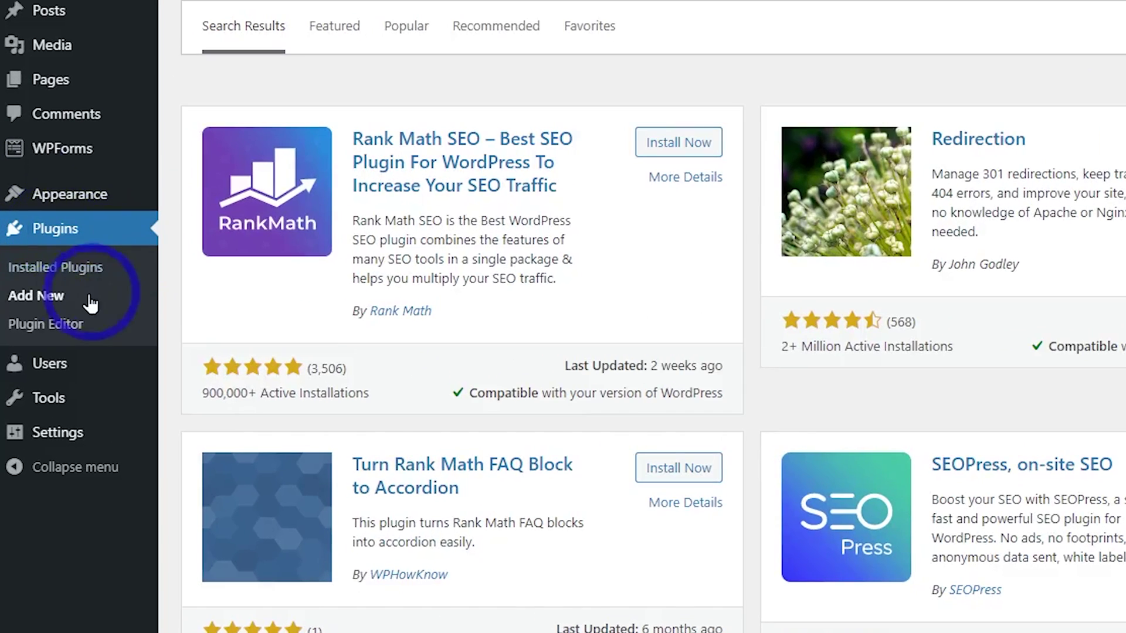
# - Install the Rank Math SEO plugin and activate it to launch its setup wizard
pyautogui.click(52, 306)
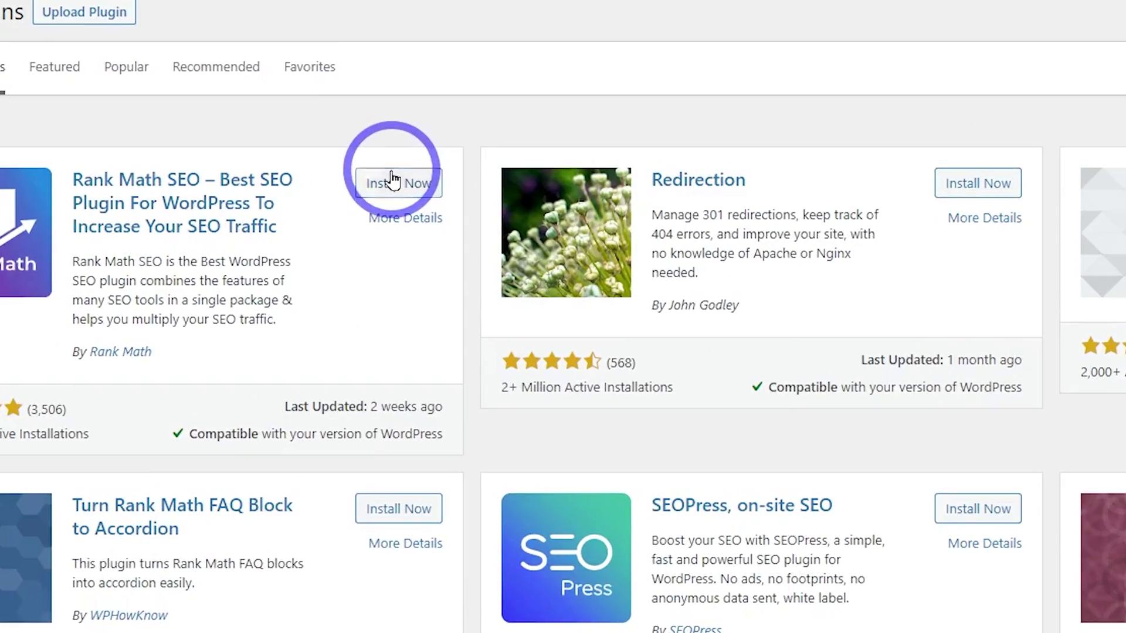
pyautogui.click(394, 180)
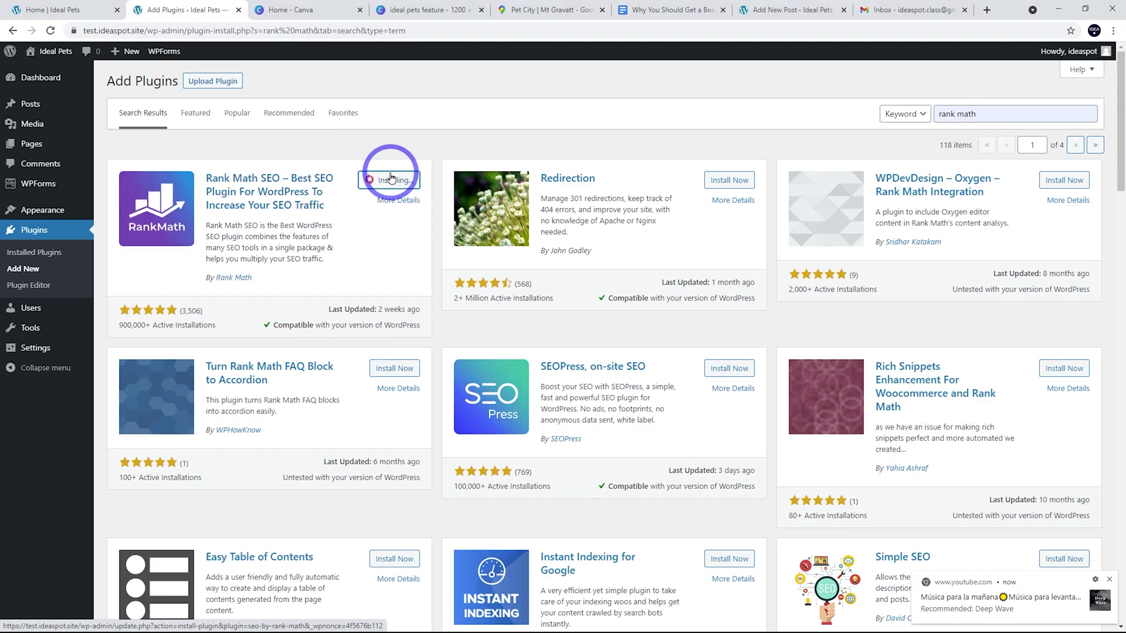
pyautogui.click(390, 179)
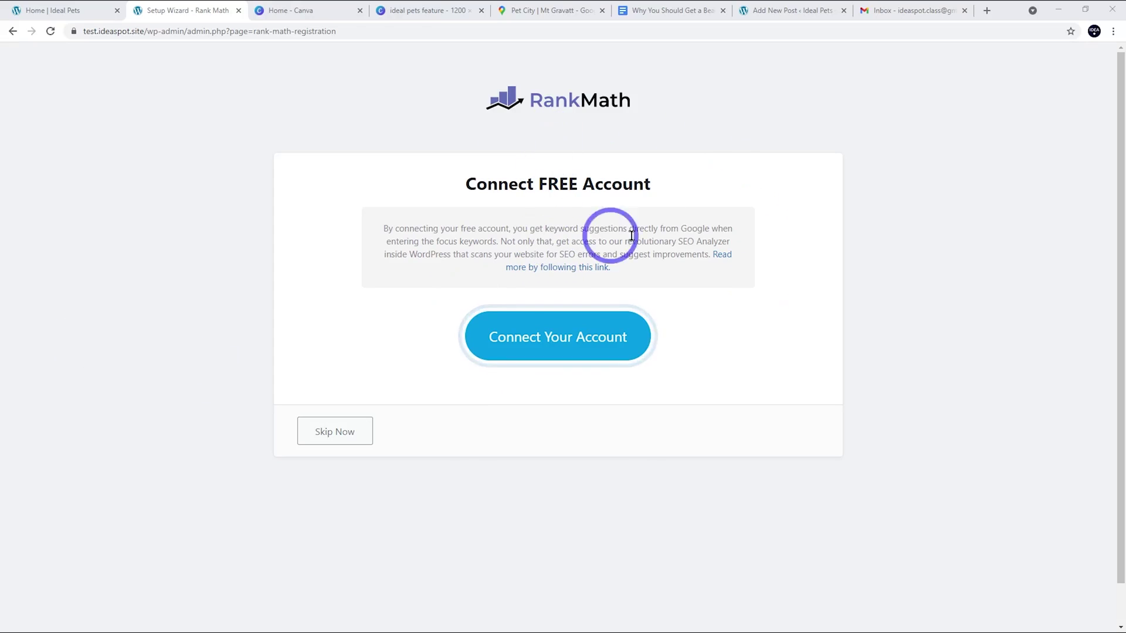
# - Create a free Rank Math account through Google sign-in, then go back to the WordPress Dashboard tab
pyautogui.click(542, 342)
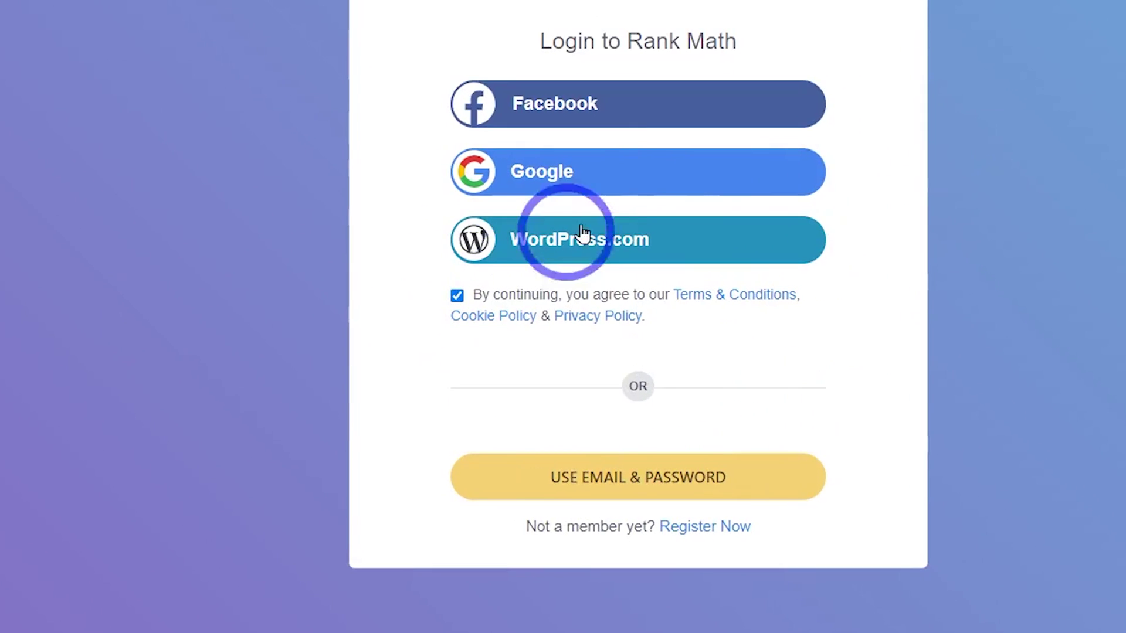
pyautogui.click(532, 197)
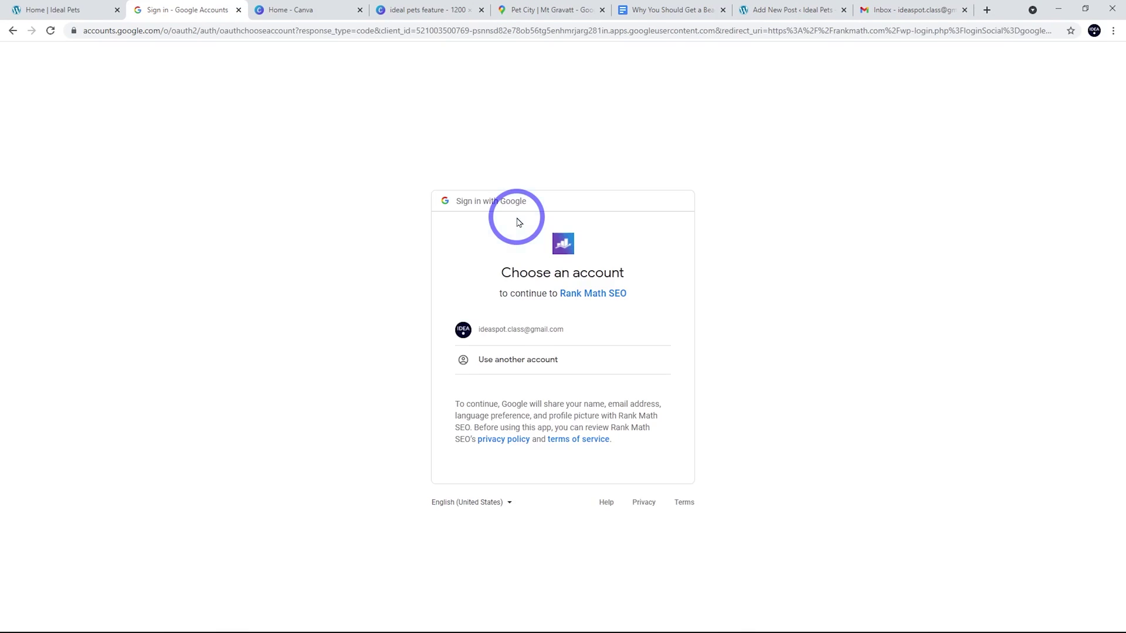
pyautogui.click(502, 334)
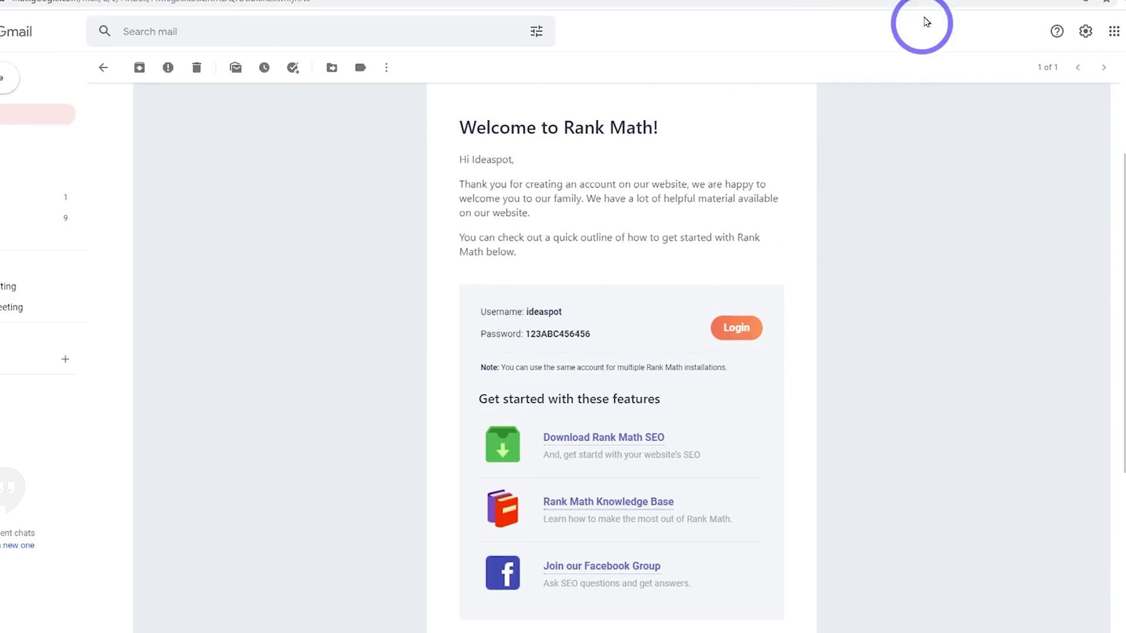
pyautogui.click(912, 11)
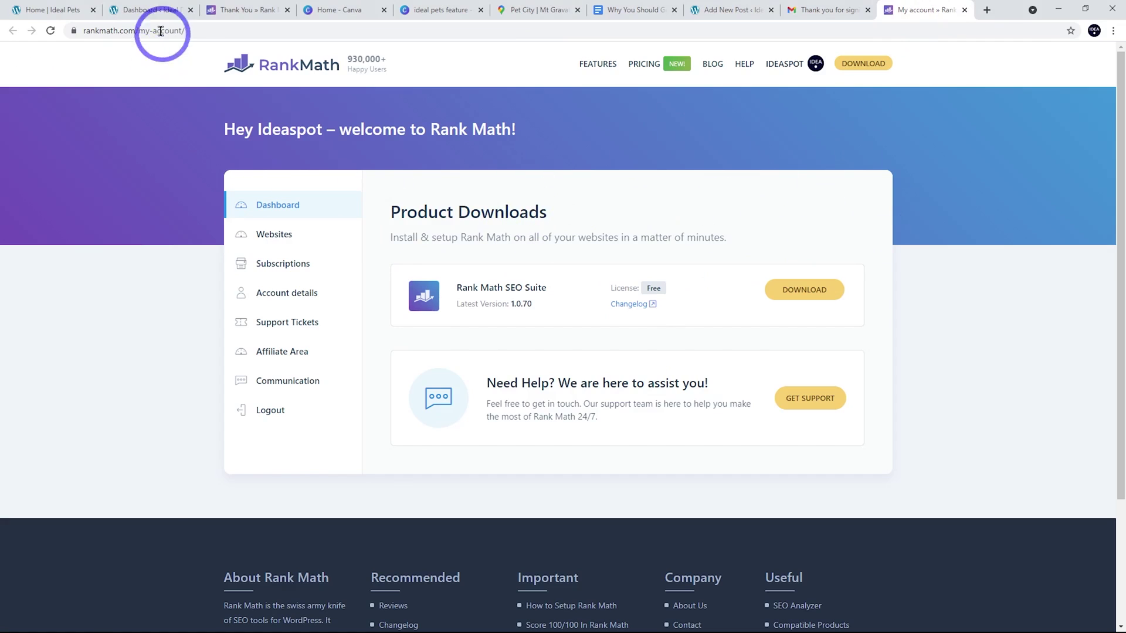
pyautogui.click(154, 12)
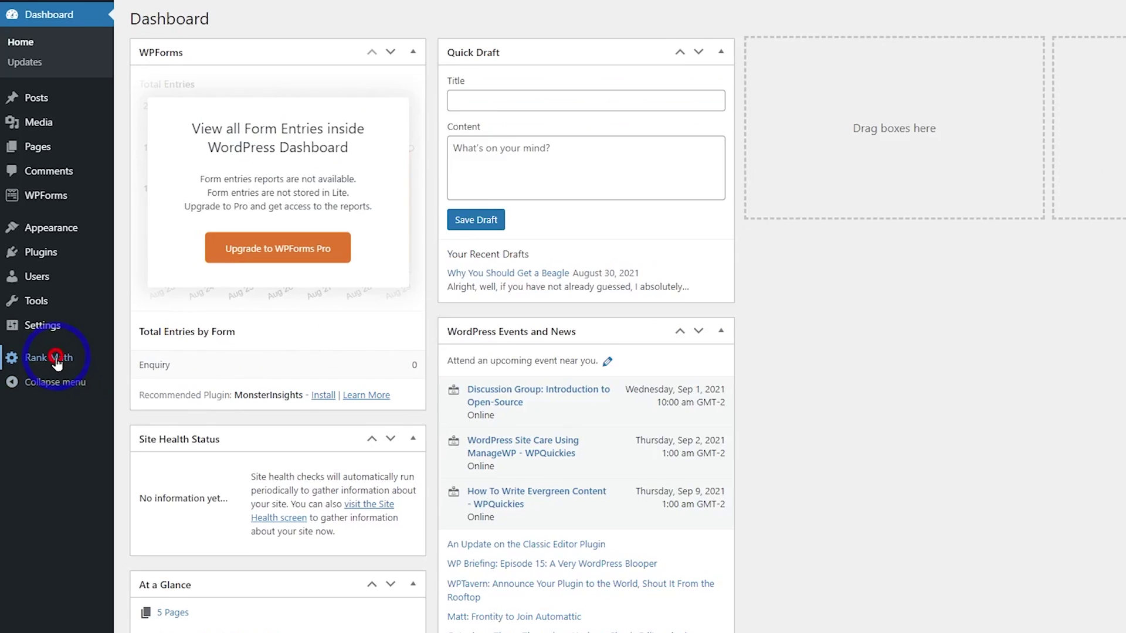
# - Connect and activate the site's Rank Math account, then start the setup wizard in Easy mode
pyautogui.click(47, 361)
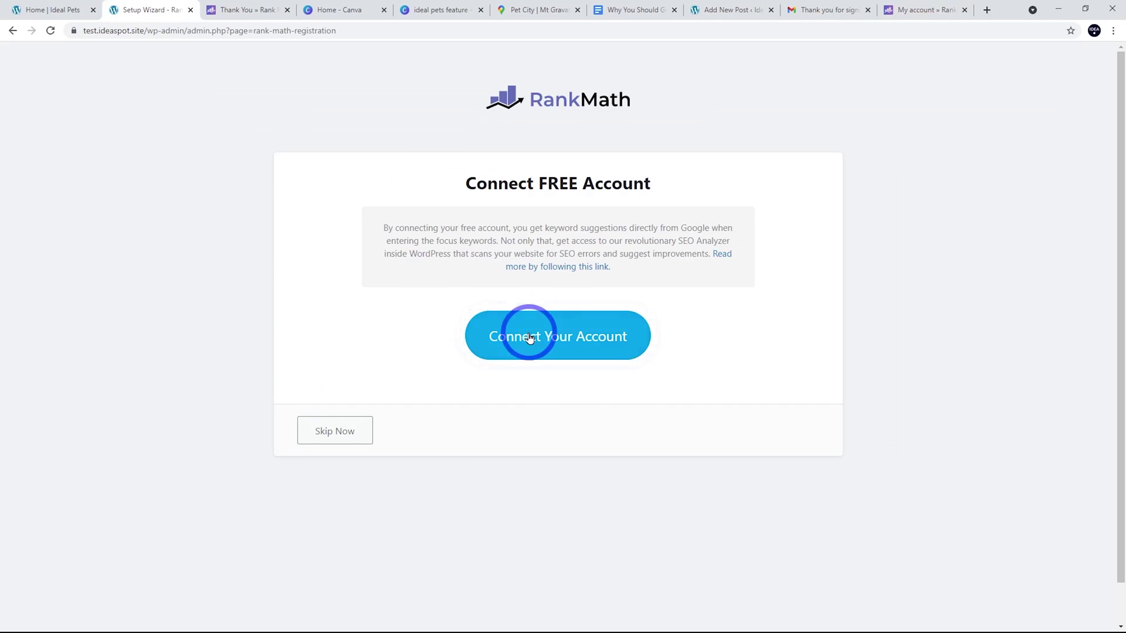
pyautogui.click(530, 338)
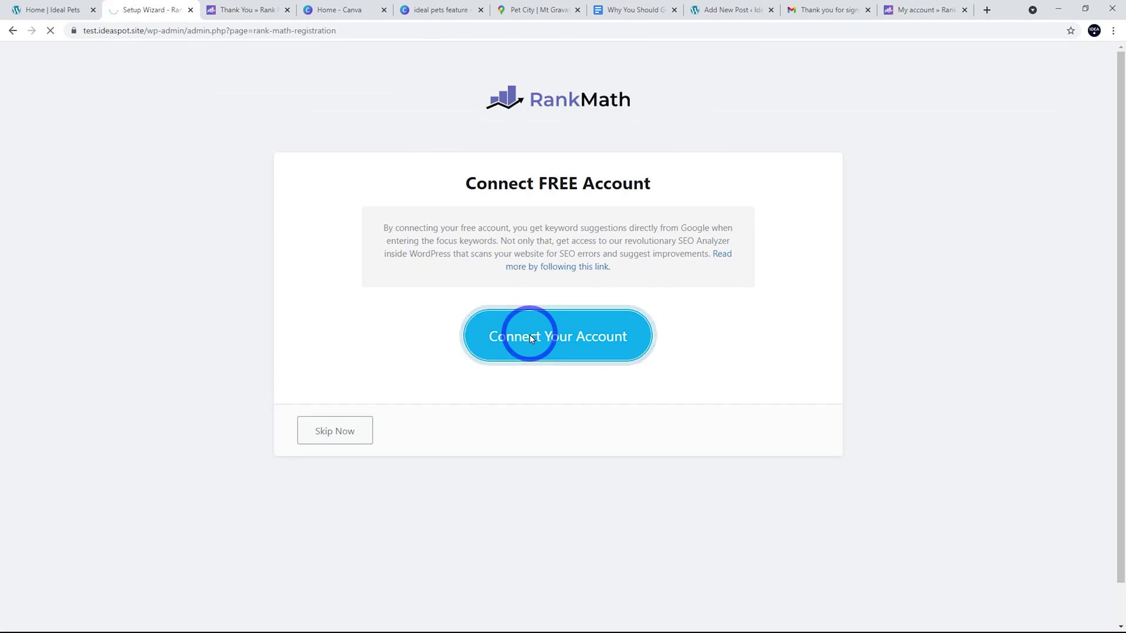
pyautogui.click(575, 328)
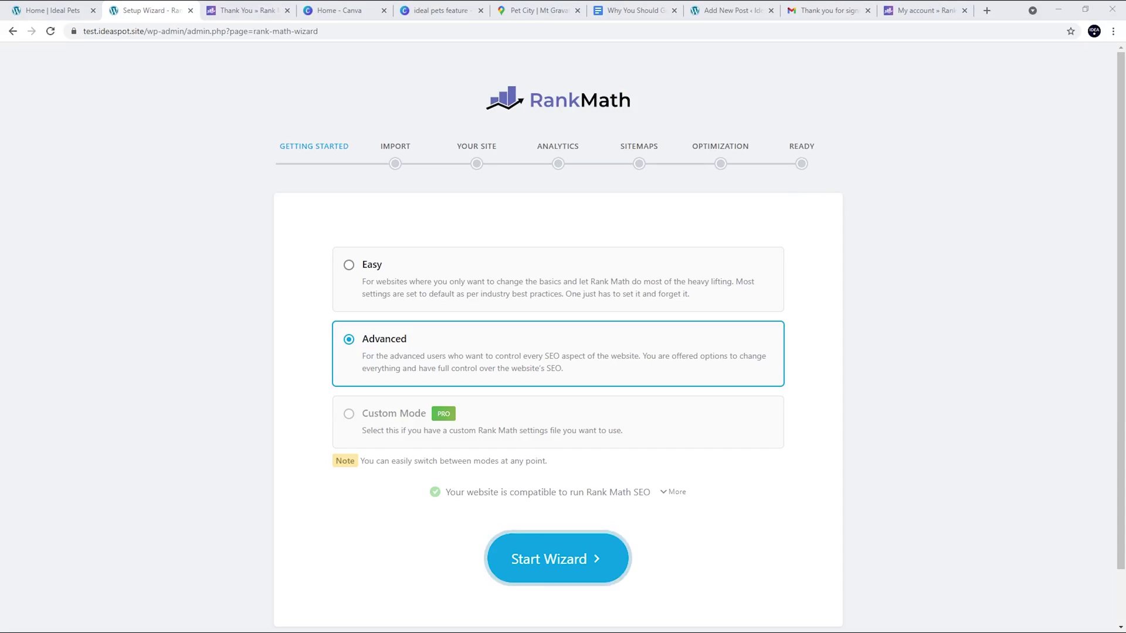
pyautogui.click(349, 267)
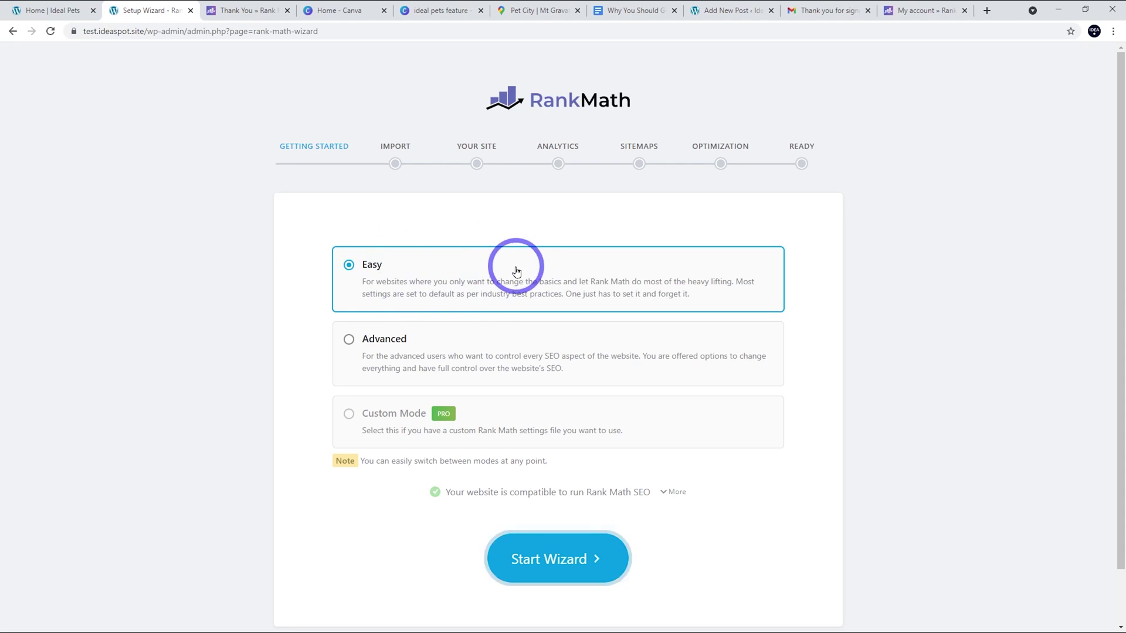
pyautogui.click(515, 559)
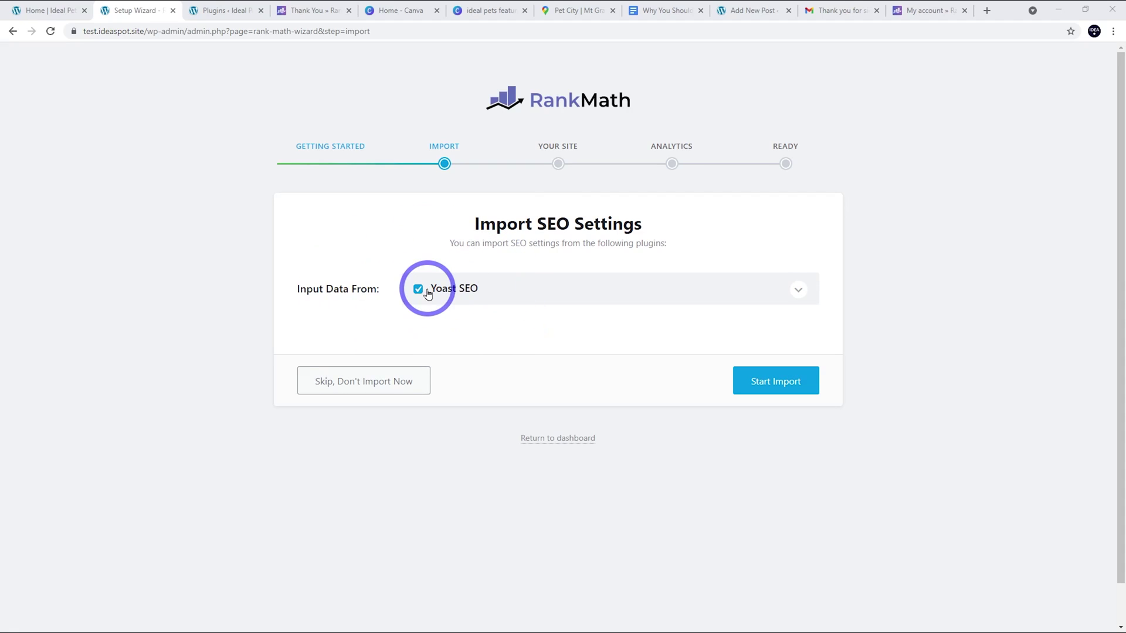
# - Import the Yoast SEO settings into Rank Math and continue to the Your Website step
pyautogui.click(778, 391)
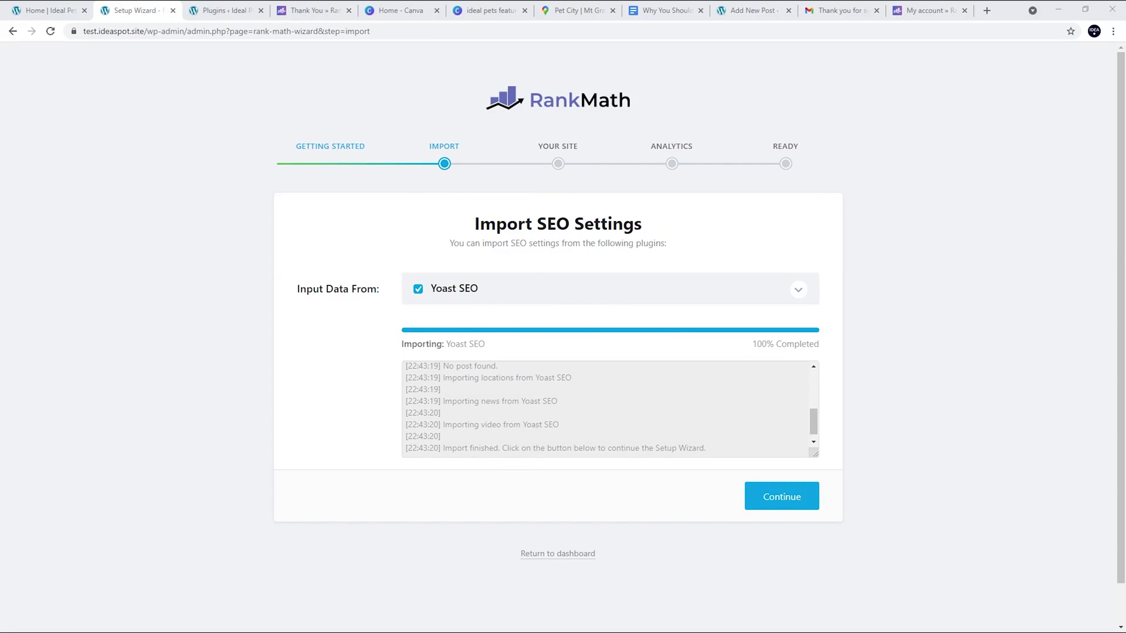
pyautogui.click(789, 498)
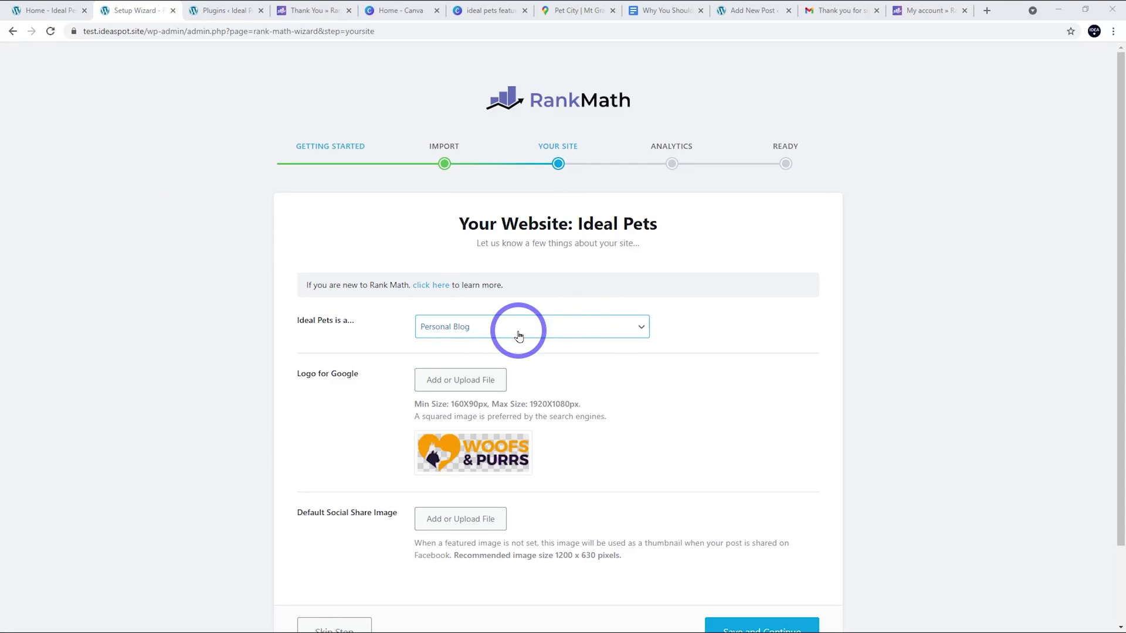
# - Set the site type to Small Business Site, business type to Local Business, and company name to 'Ideal Pets'
pyautogui.click(40, 16)
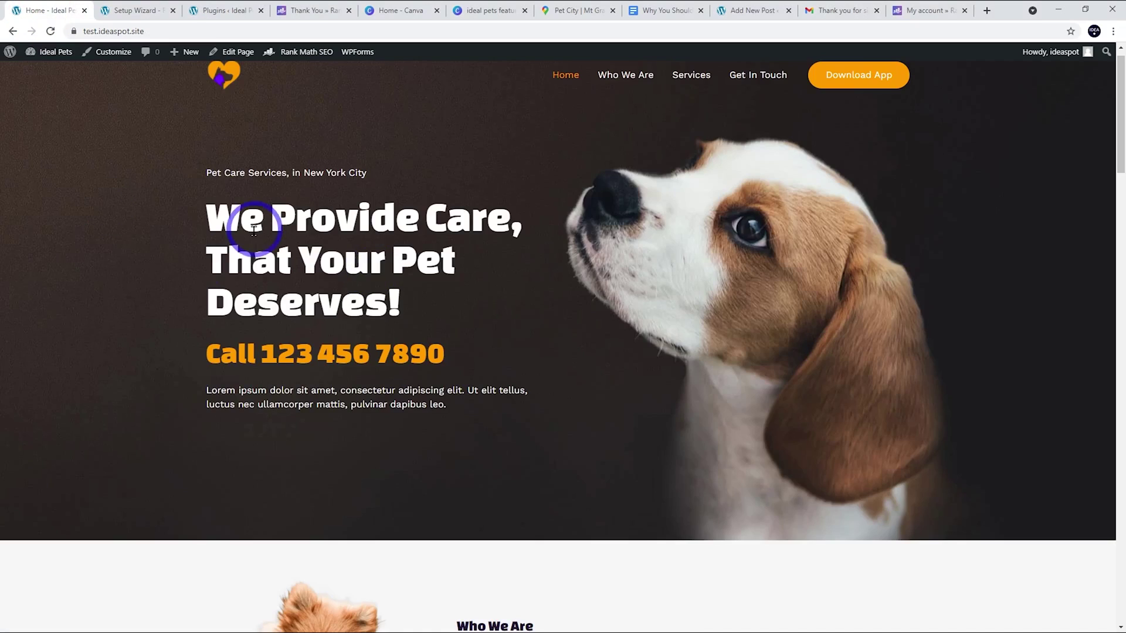
pyautogui.click(117, 10)
pyautogui.click(492, 334)
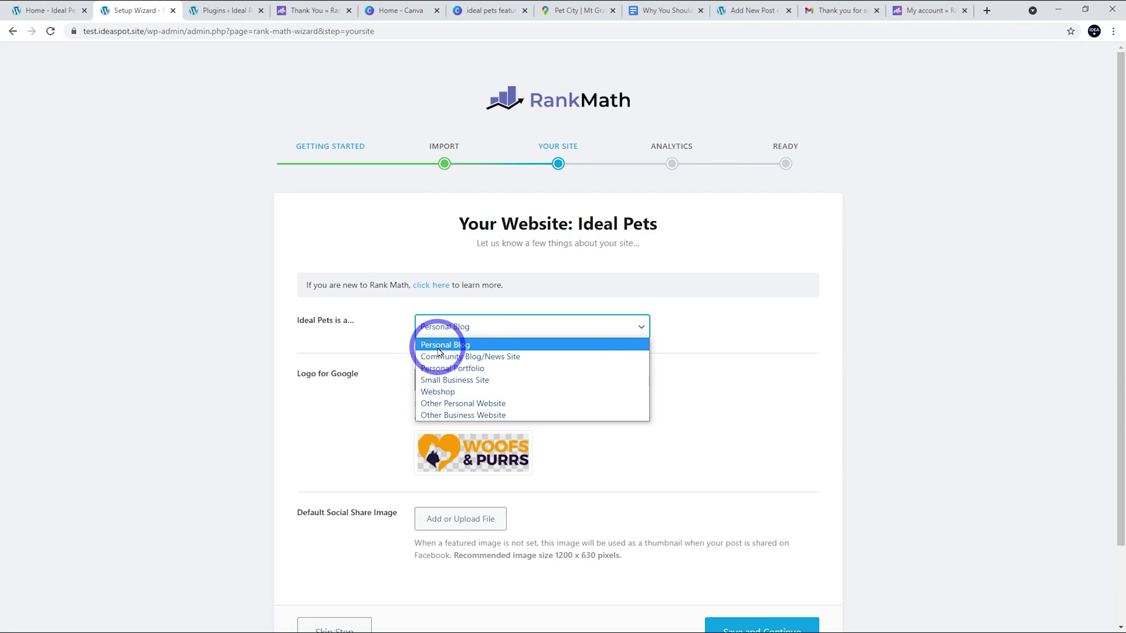
pyautogui.click(441, 381)
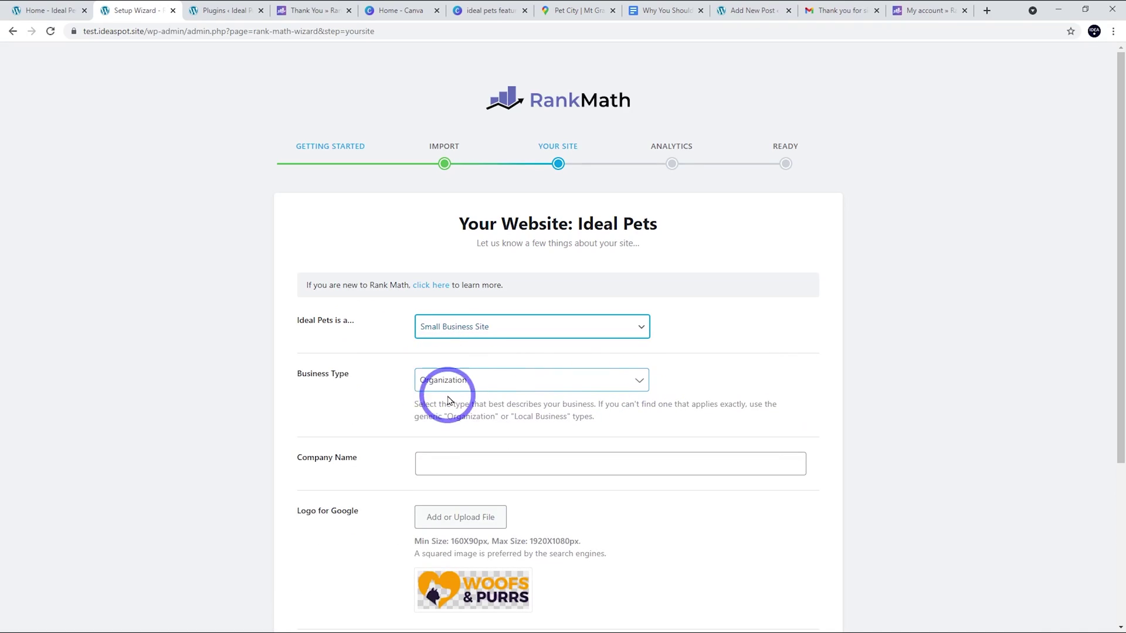
pyautogui.click(0, 206)
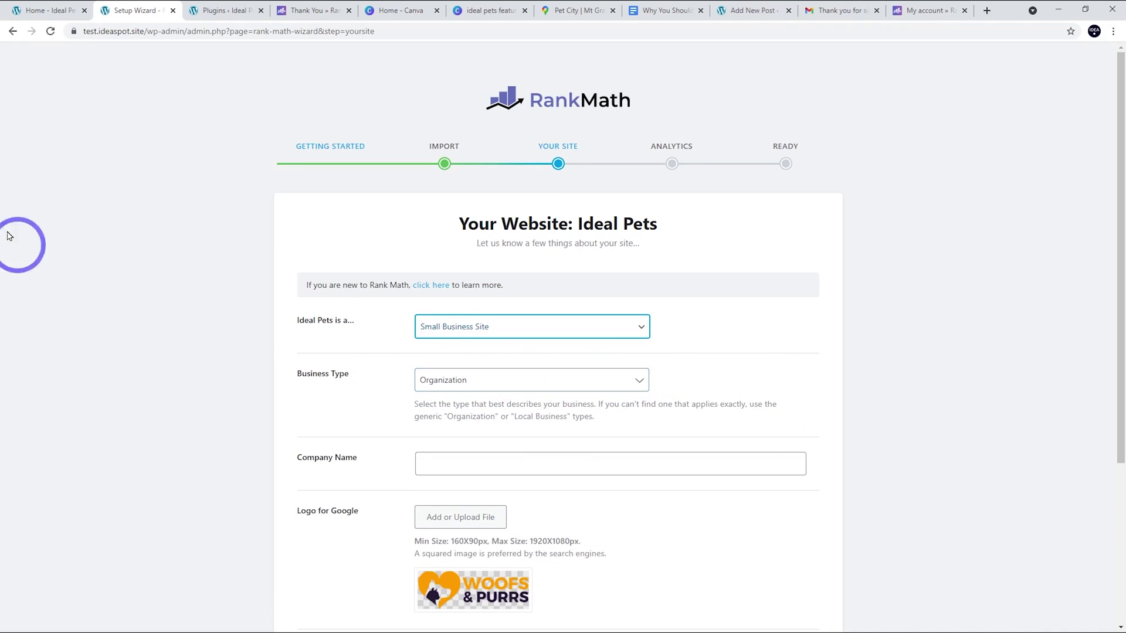
pyautogui.click(525, 387)
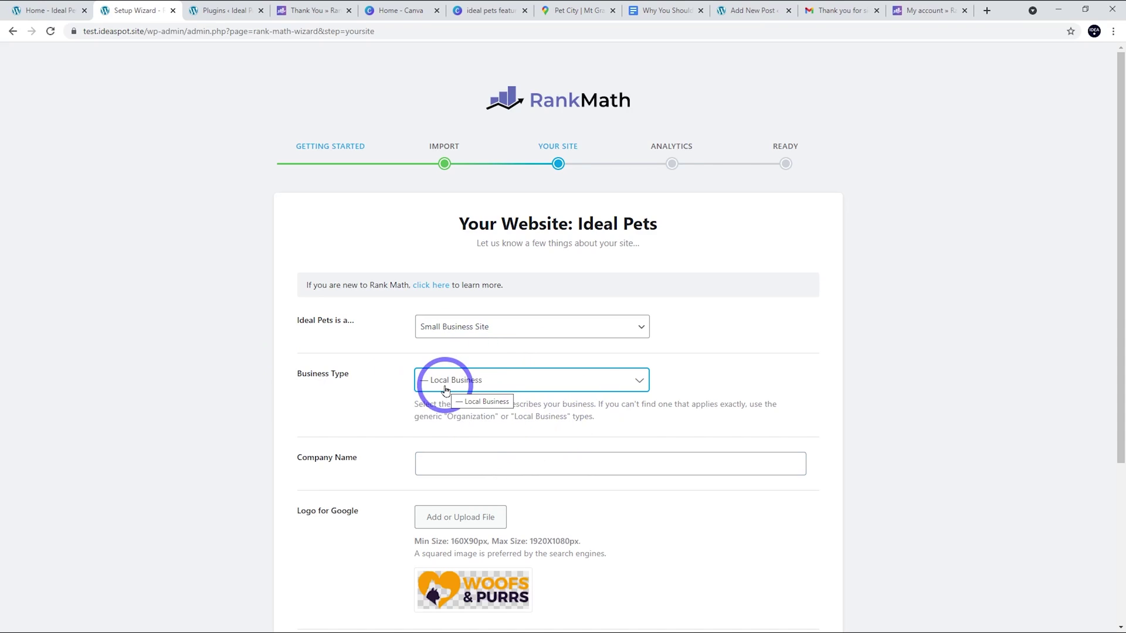
pyautogui.click(440, 462)
pyautogui.write('Ideal Pets')
# - Set the Logo for Google to the heart image favicon-free-img.png
pyautogui.scroll(-2, 499, 434)
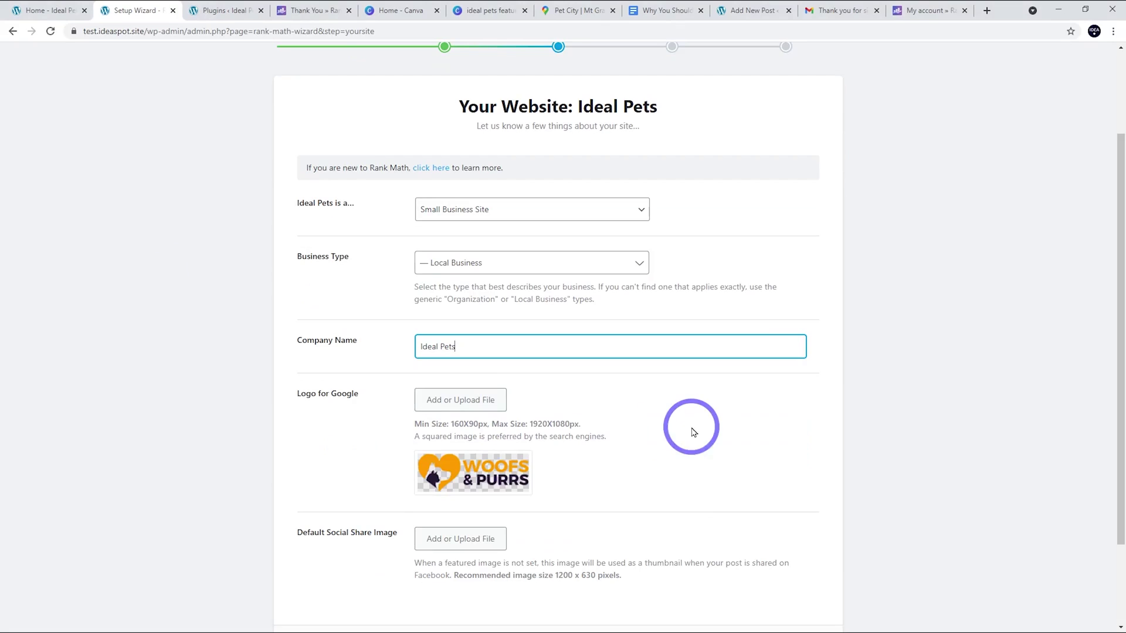
pyautogui.moveTo(477, 483)
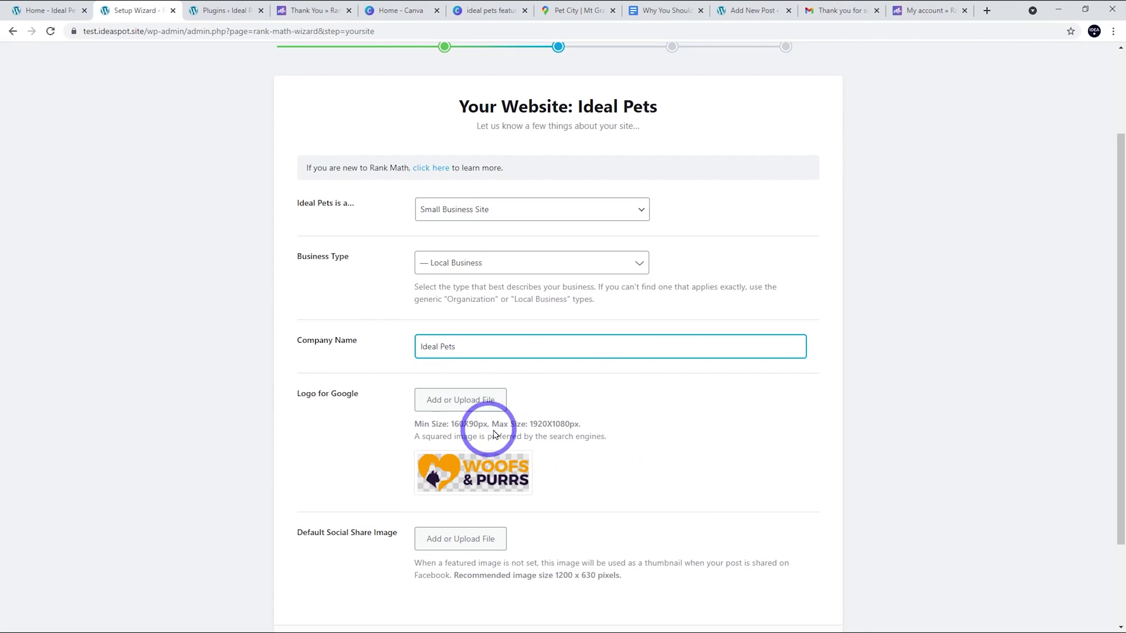
pyautogui.moveTo(437, 482)
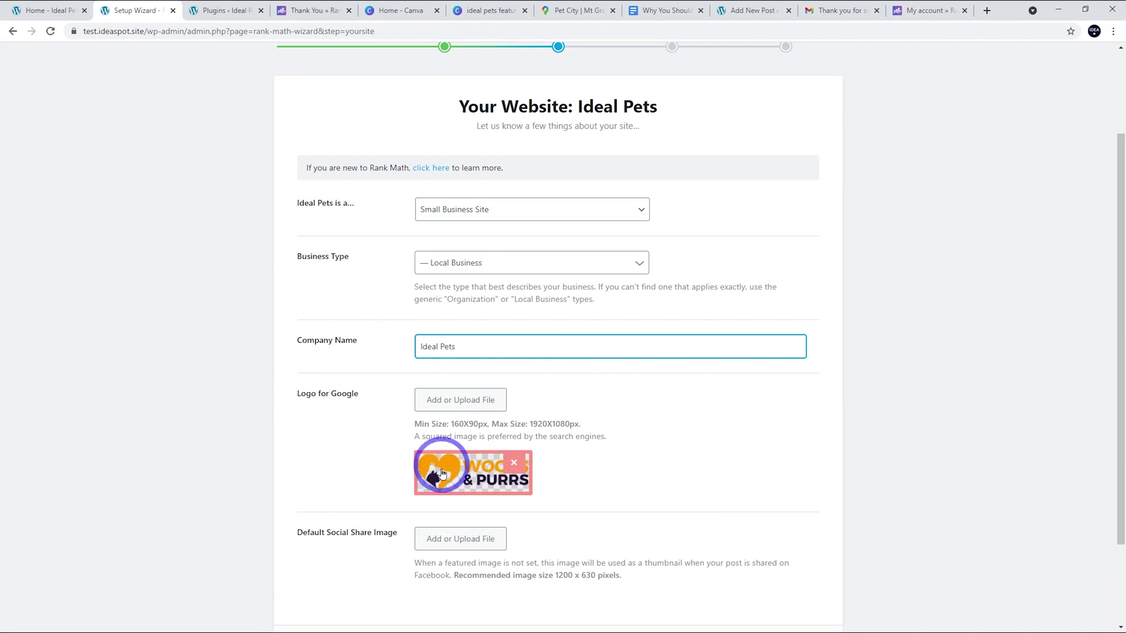
pyautogui.click(441, 400)
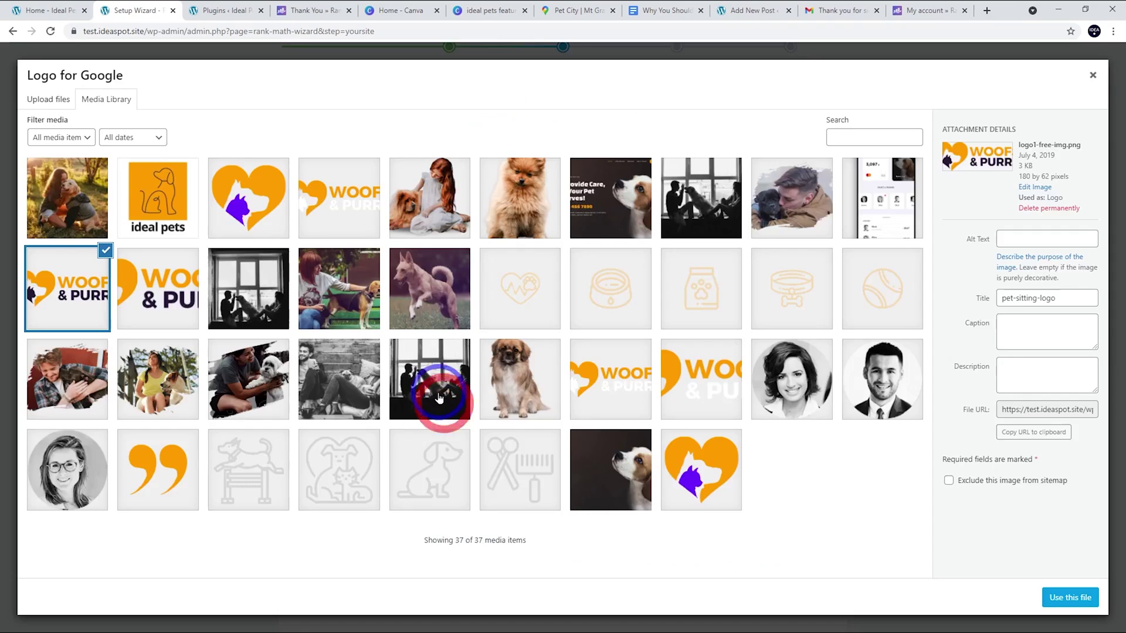
pyautogui.click(232, 188)
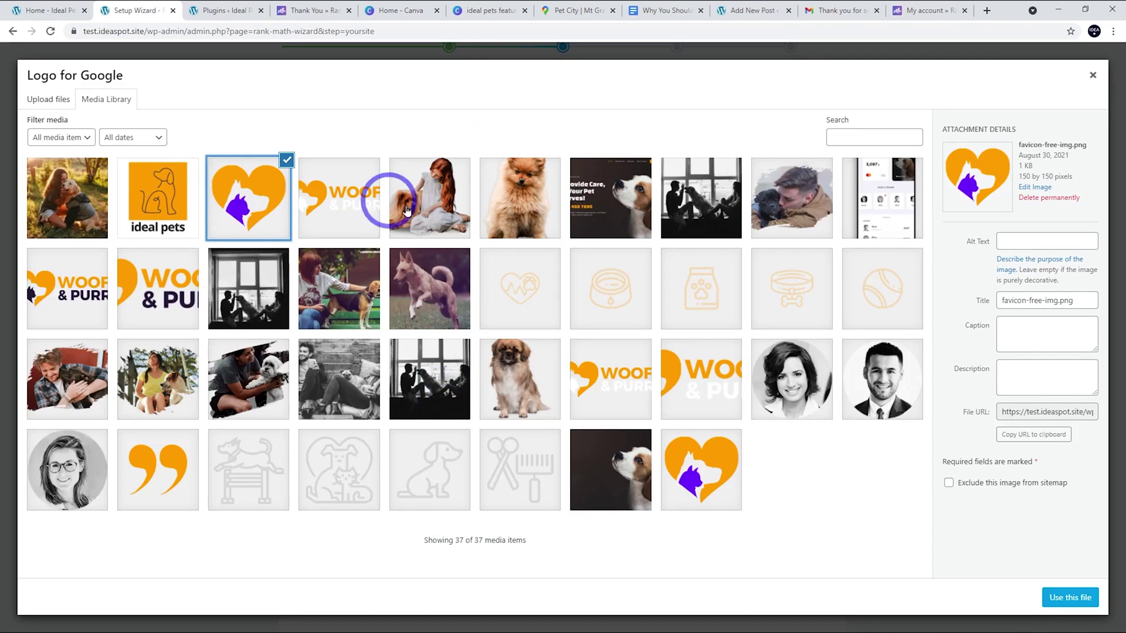
pyautogui.click(1071, 597)
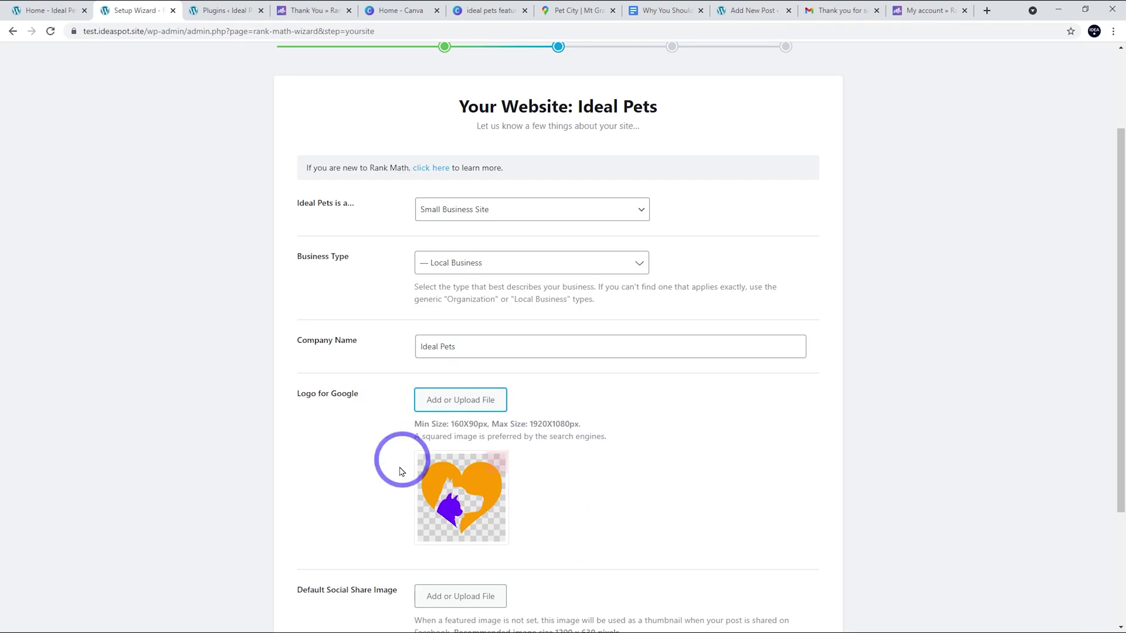
pyautogui.moveTo(462, 494)
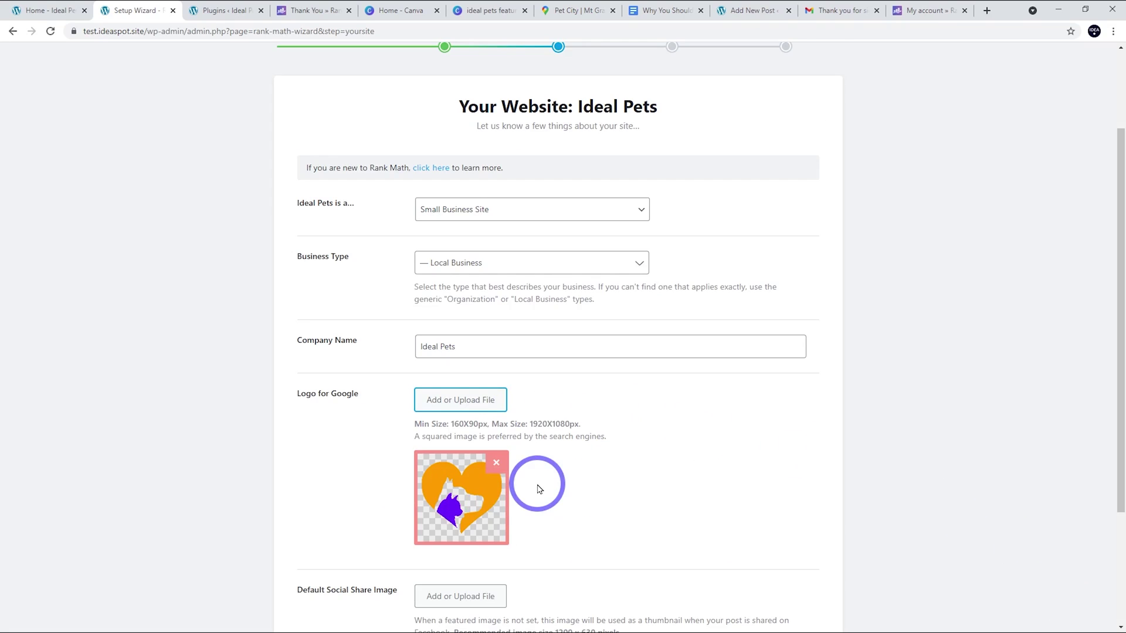
# - Choose ideal-pets-feature.jpg as the Default Social Share Image and save the site details
pyautogui.scroll(-3, 598, 343)
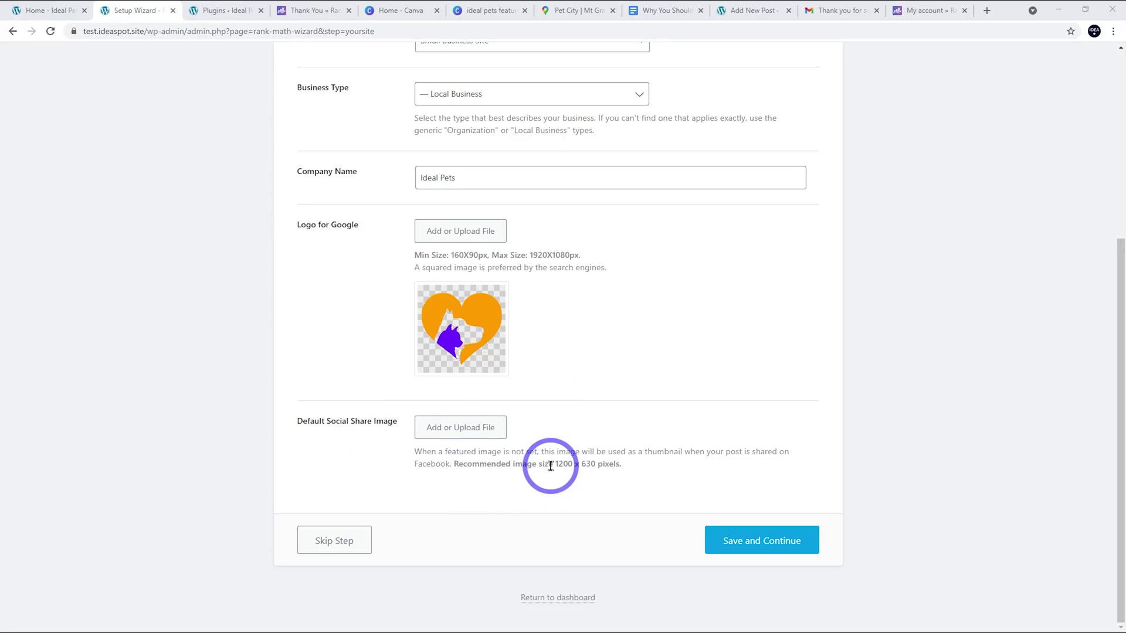
pyautogui.click(458, 431)
pyautogui.click(57, 208)
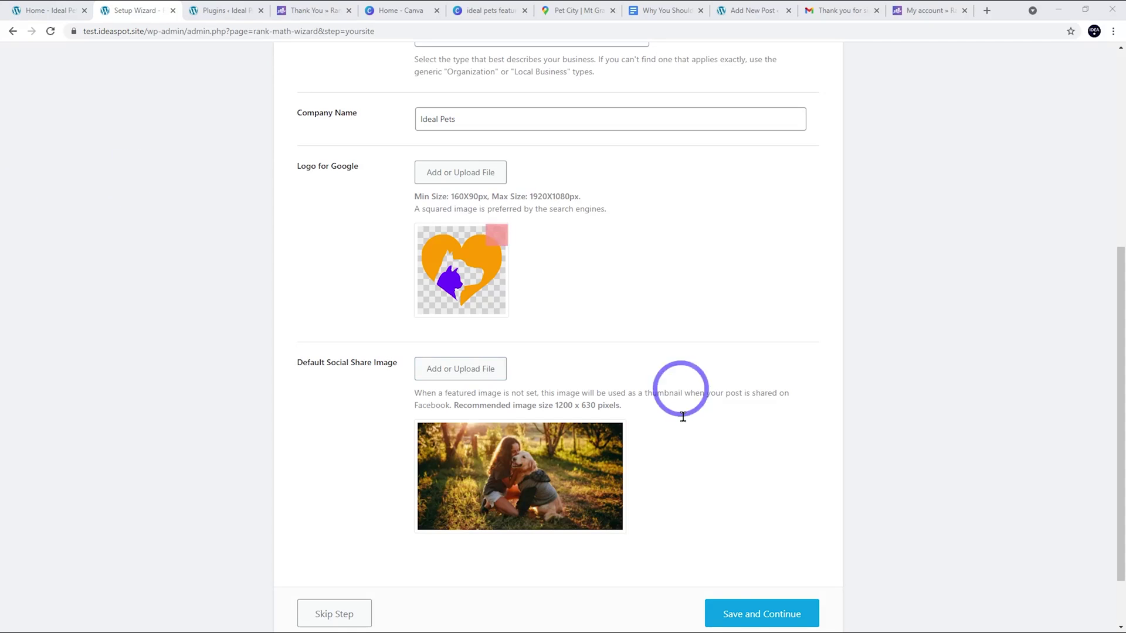
pyautogui.click(737, 614)
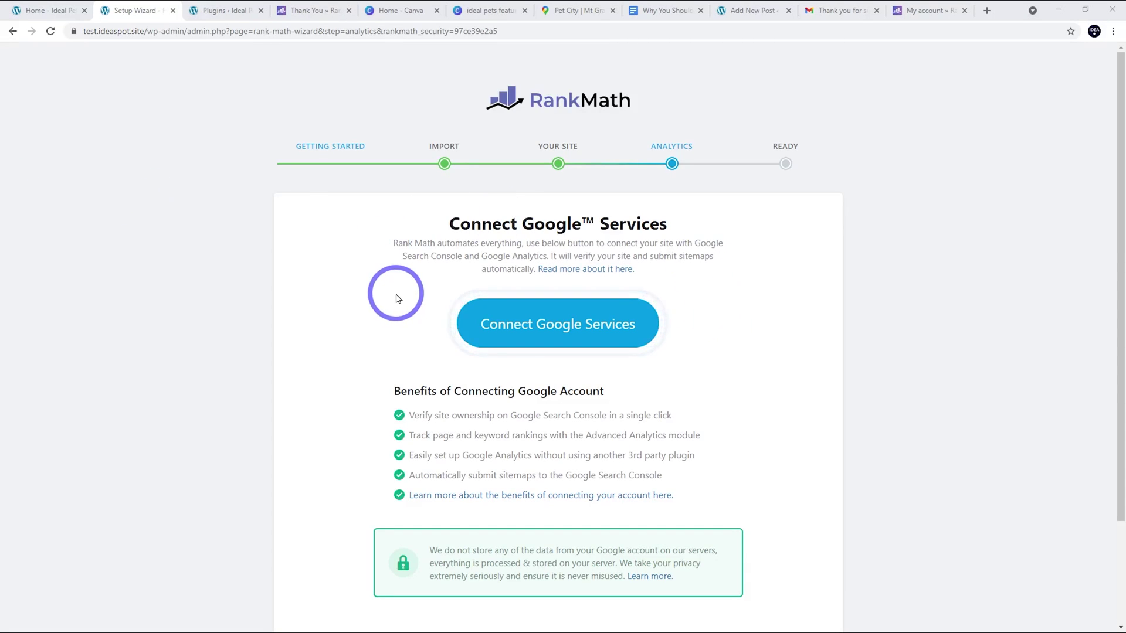
# - Connect the Google account, granting Rank Math Analytics, Search Console and site-list permissions
pyautogui.click(581, 326)
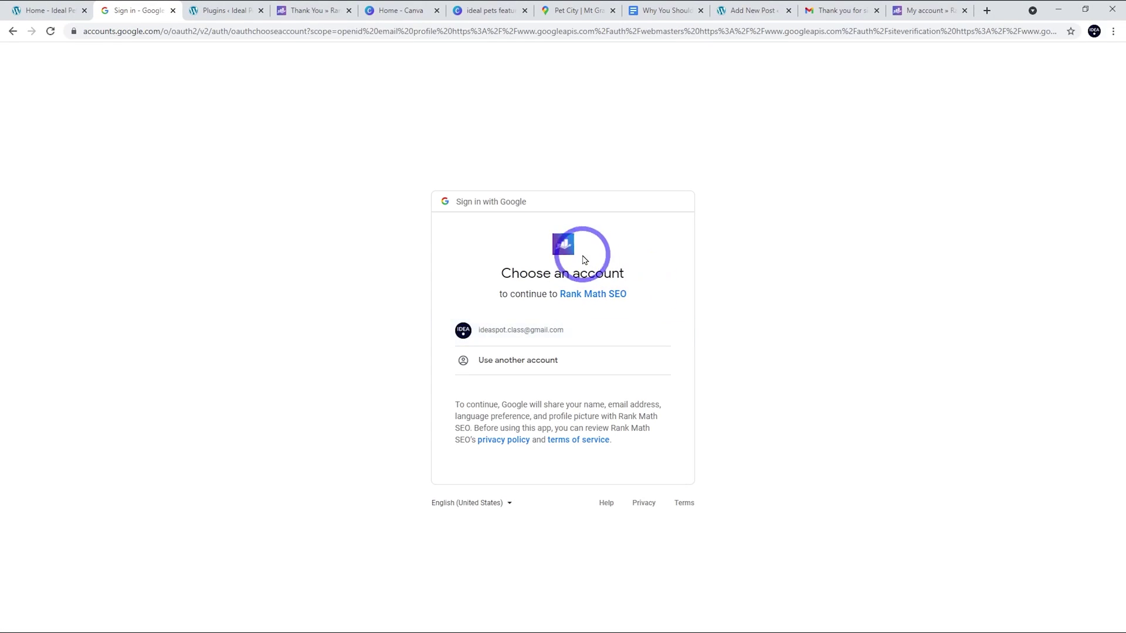
pyautogui.click(499, 332)
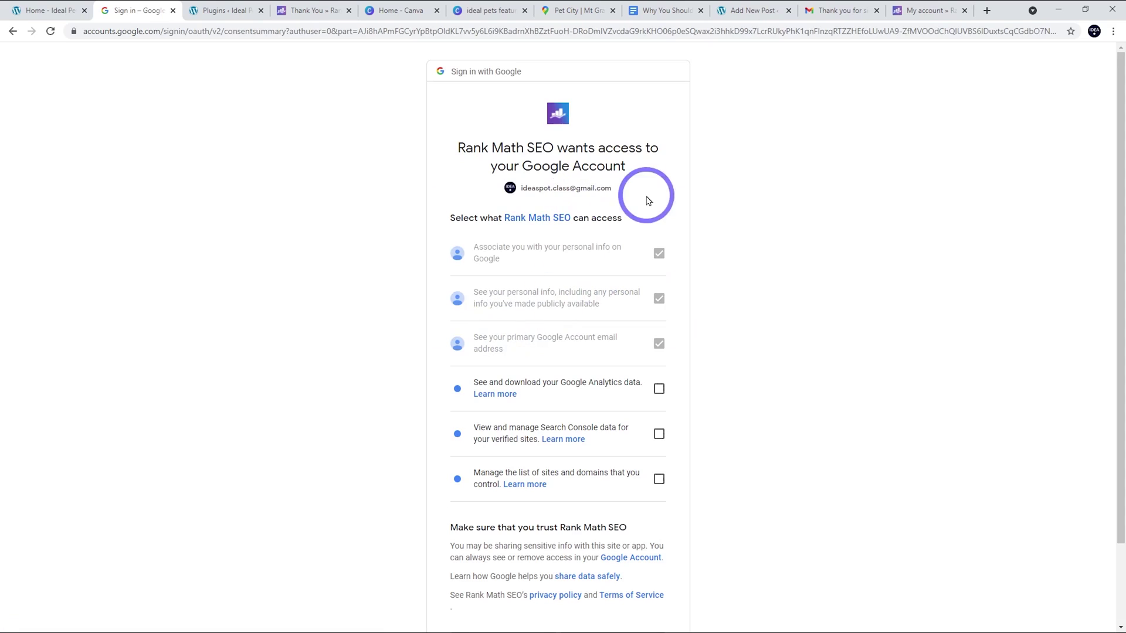
pyautogui.click(659, 390)
pyautogui.click(659, 435)
pyautogui.click(658, 480)
pyautogui.scroll(-3, 721, 364)
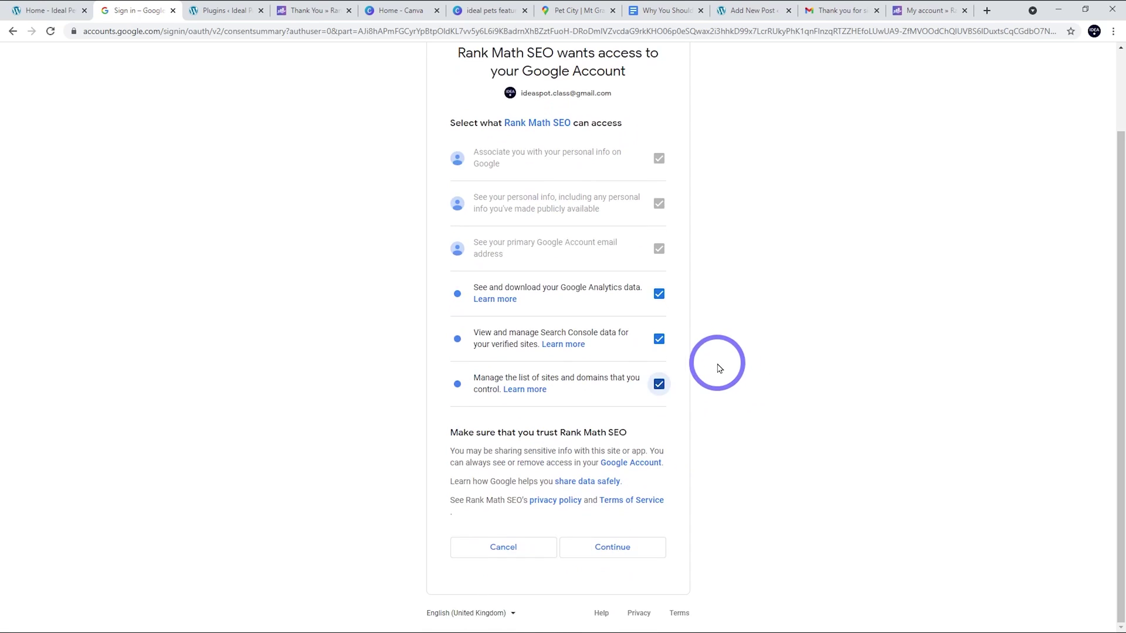
pyautogui.click(623, 551)
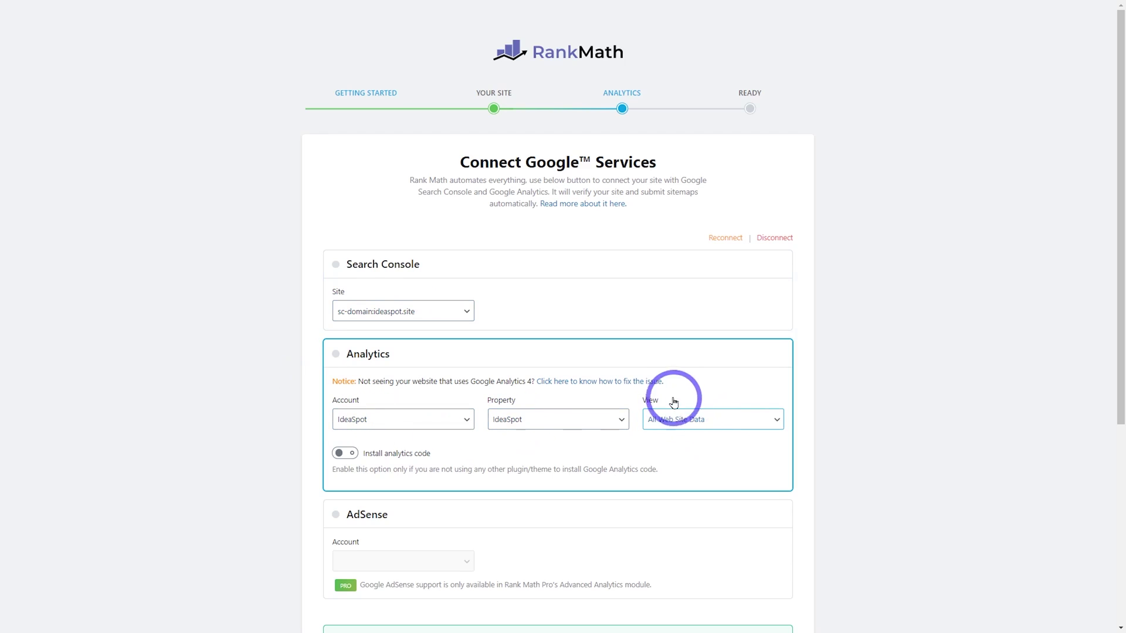
# - Save the Google services connection, finish the wizard, and return to the WordPress dashboard
pyautogui.scroll(-5, 673, 394)
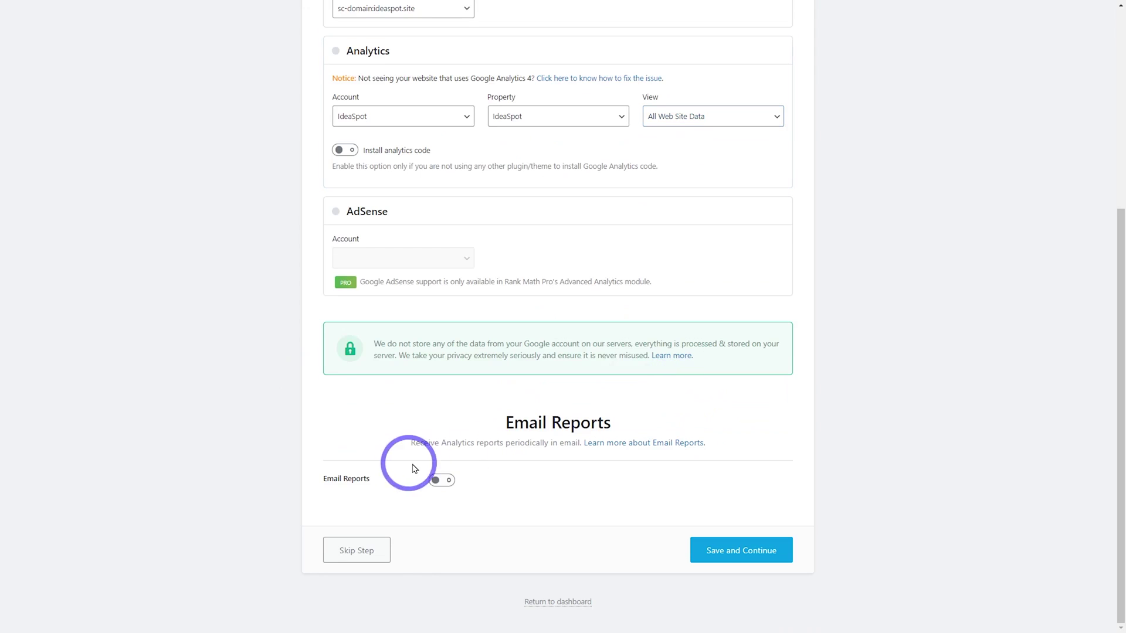
pyautogui.click(716, 560)
pyautogui.click(763, 519)
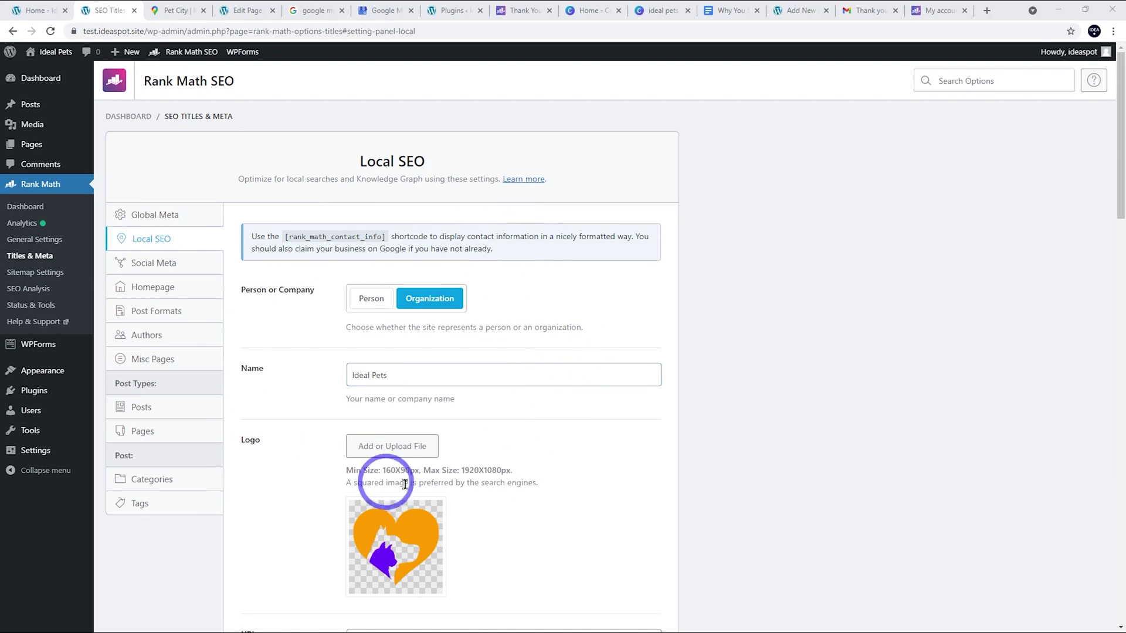
# - Fill the Local SEO Email field with the suggested business e-mail and highlight the claim-your-business advice
pyautogui.scroll(-5, 544, 282)
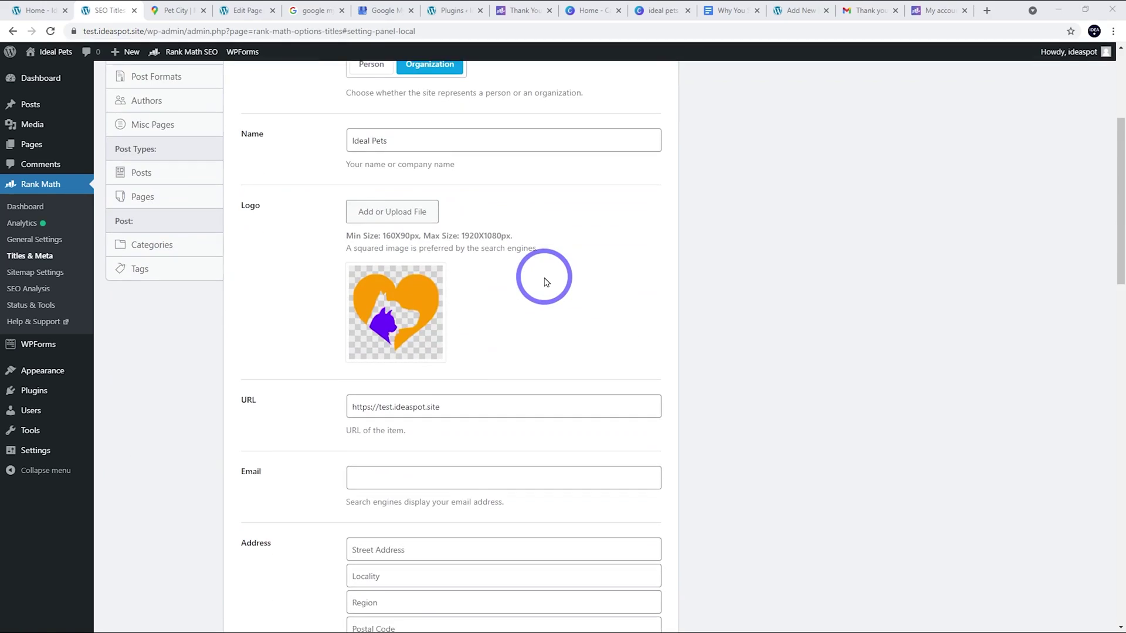
pyautogui.click(390, 304)
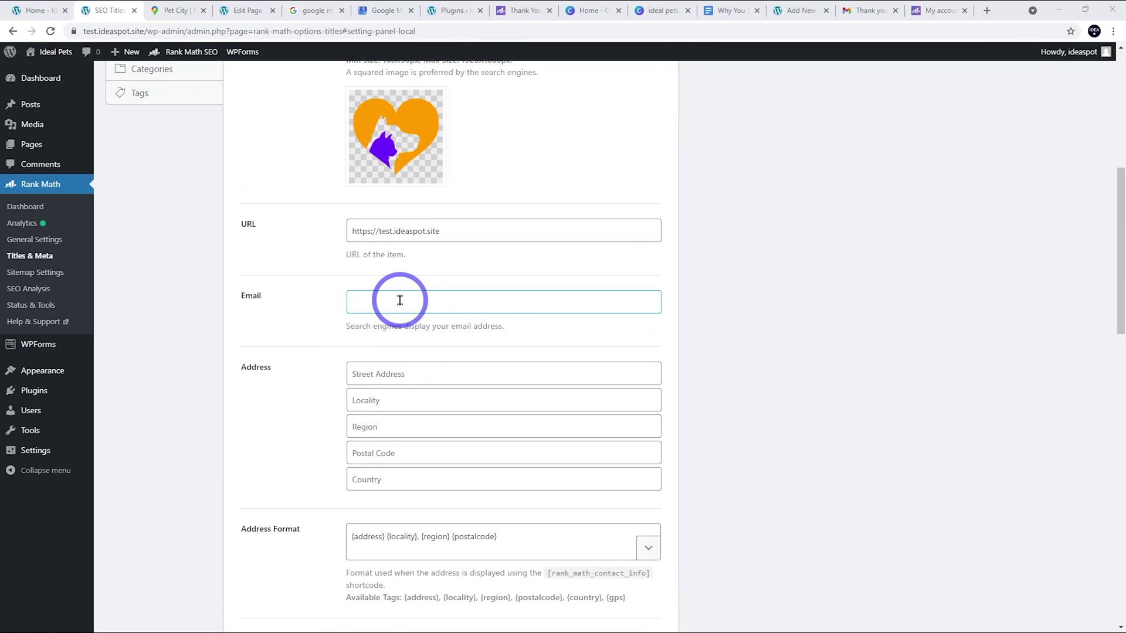
pyautogui.press('Down')
pyautogui.press('Return')
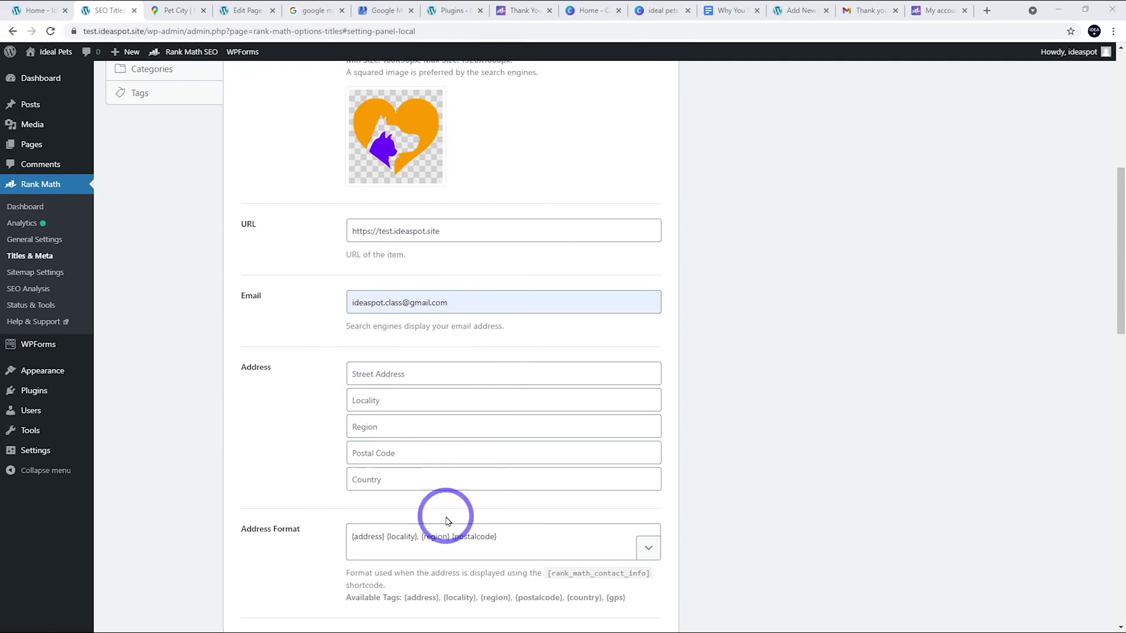
pyautogui.click(382, 409)
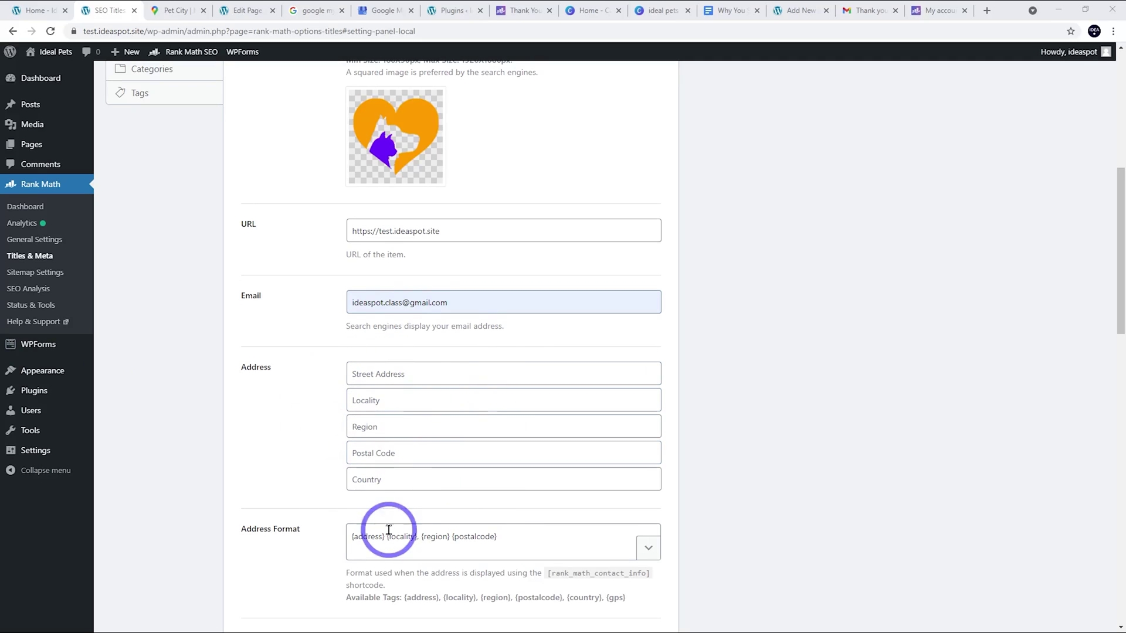
pyautogui.scroll(7, 641, 389)
pyautogui.moveTo(282, 249); pyautogui.dragTo(436, 261)
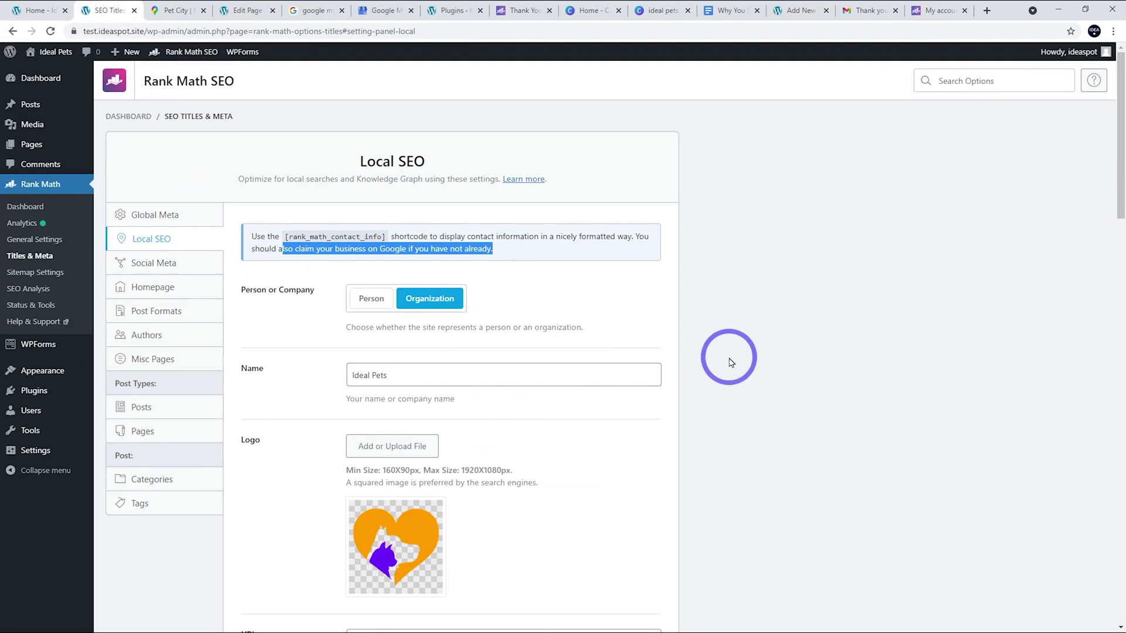
pyautogui.scroll(-9, 726, 364)
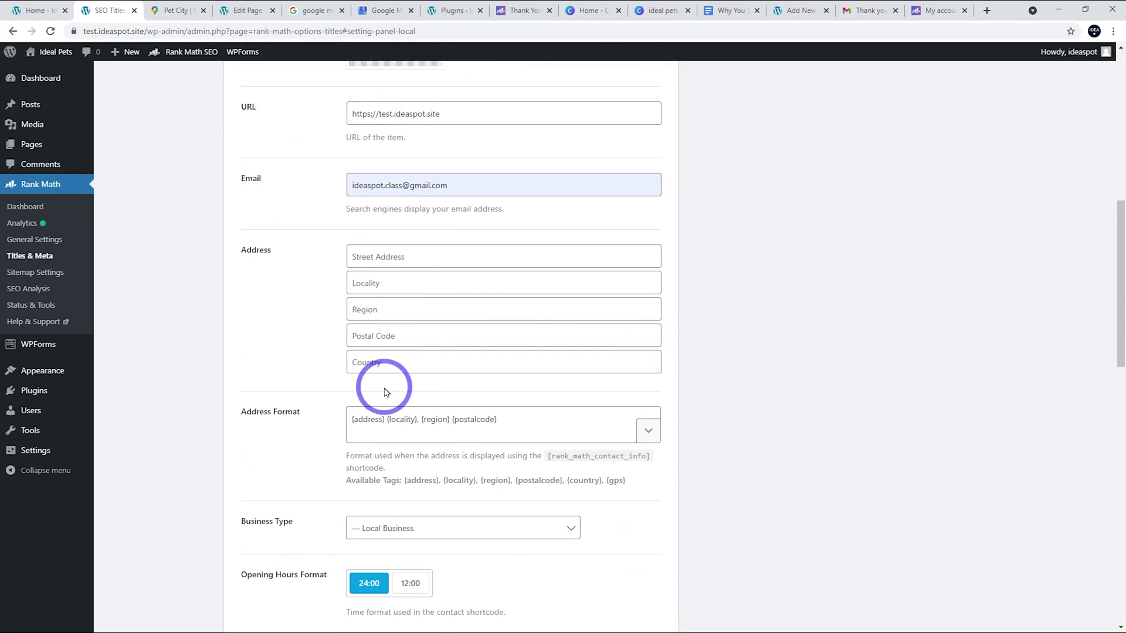
# - Copy Pet City's address from Google Maps into Rank Math's Street Address field
pyautogui.click(171, 12)
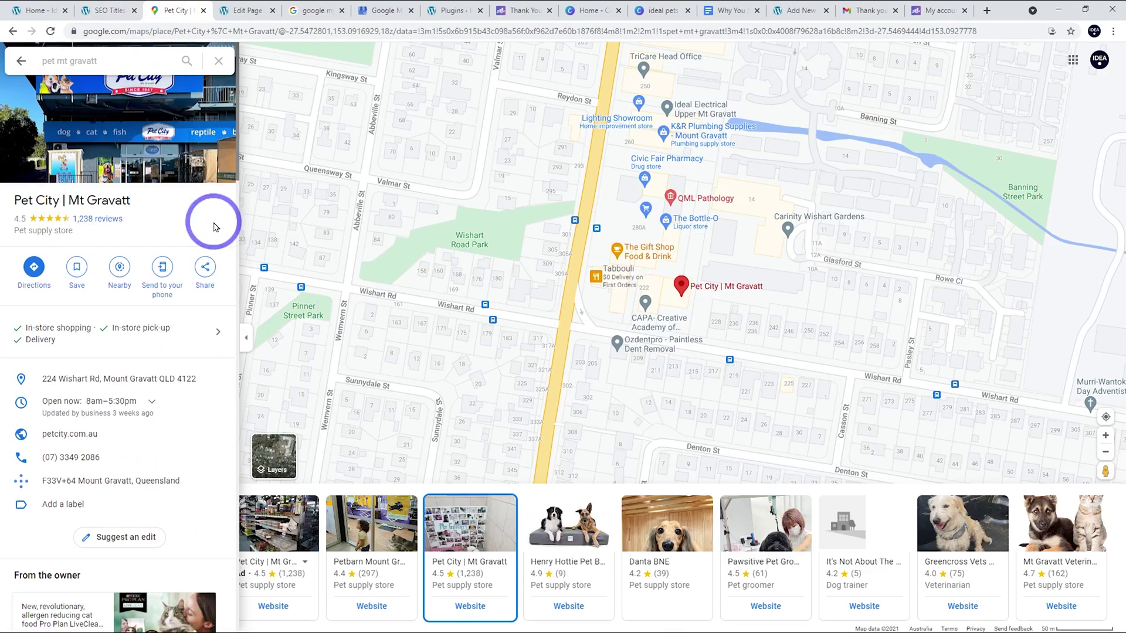
pyautogui.moveTo(30, 382)
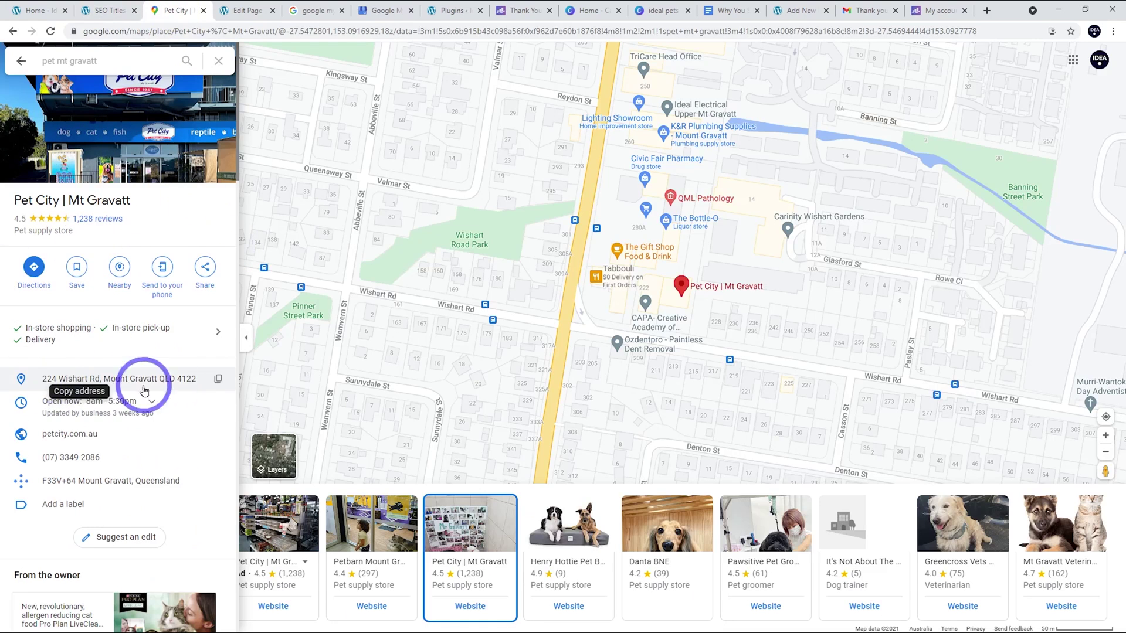
pyautogui.click(220, 380)
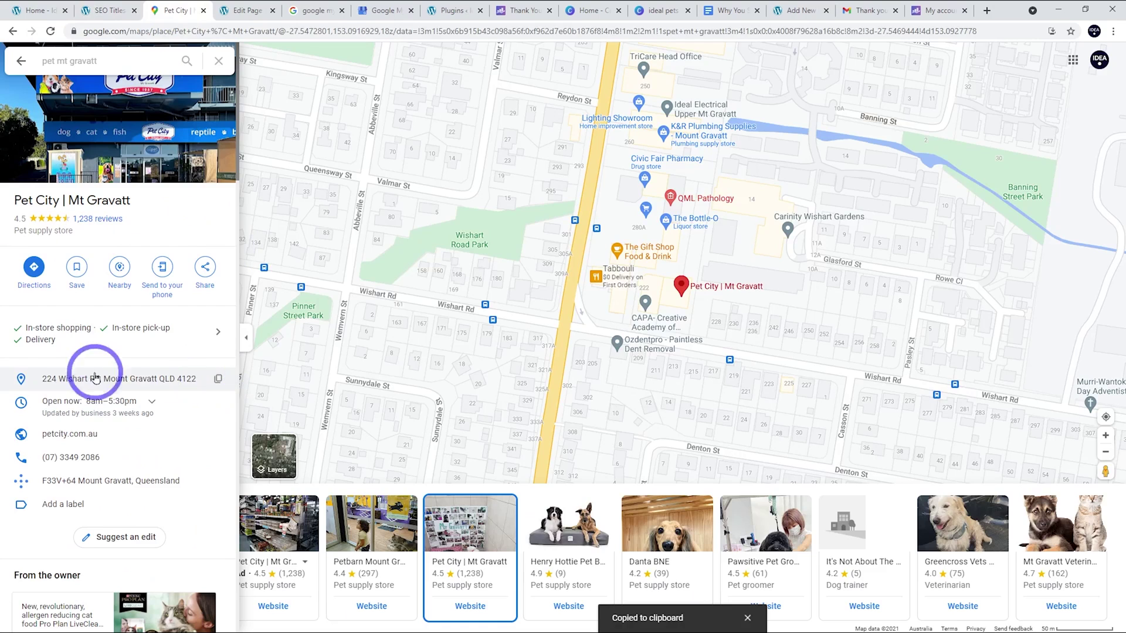
pyautogui.click(96, 7)
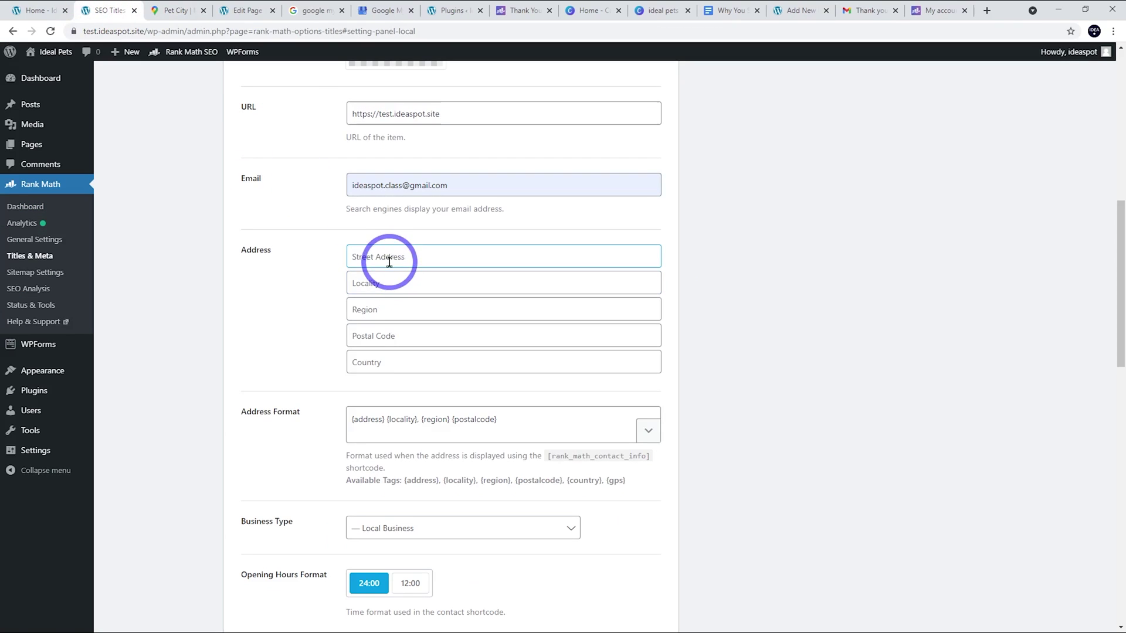
pyautogui.click(375, 254)
pyautogui.hotkey('ctrl', 'v')
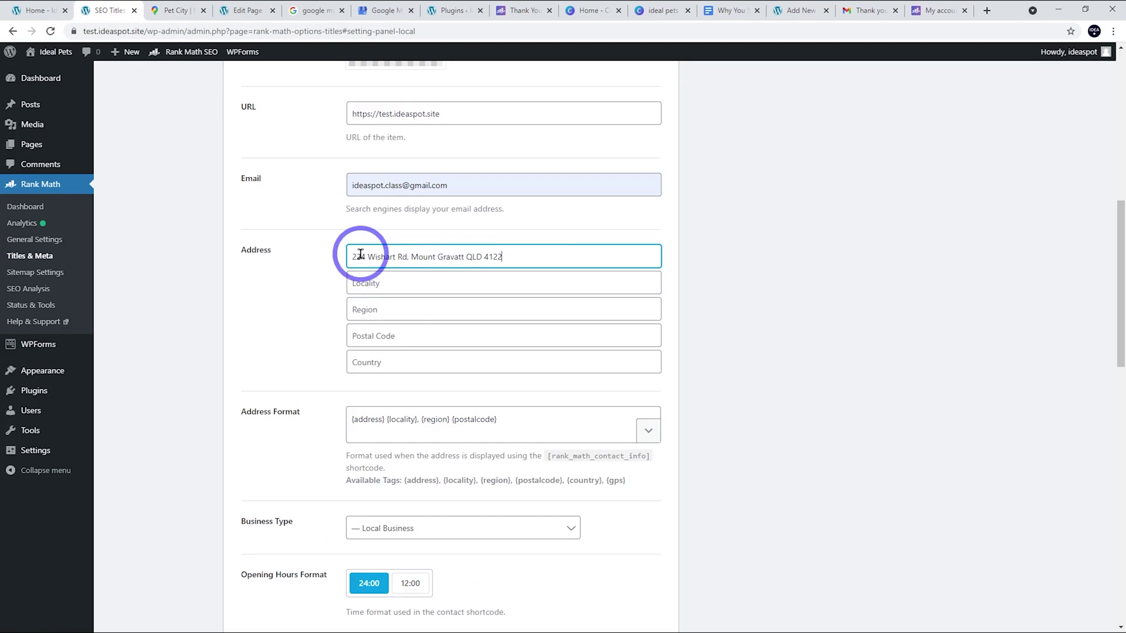
# - Split the address into Locality, Region QLD, postal code 4122 and country Australia, then open Google My Business
pyautogui.click(385, 284)
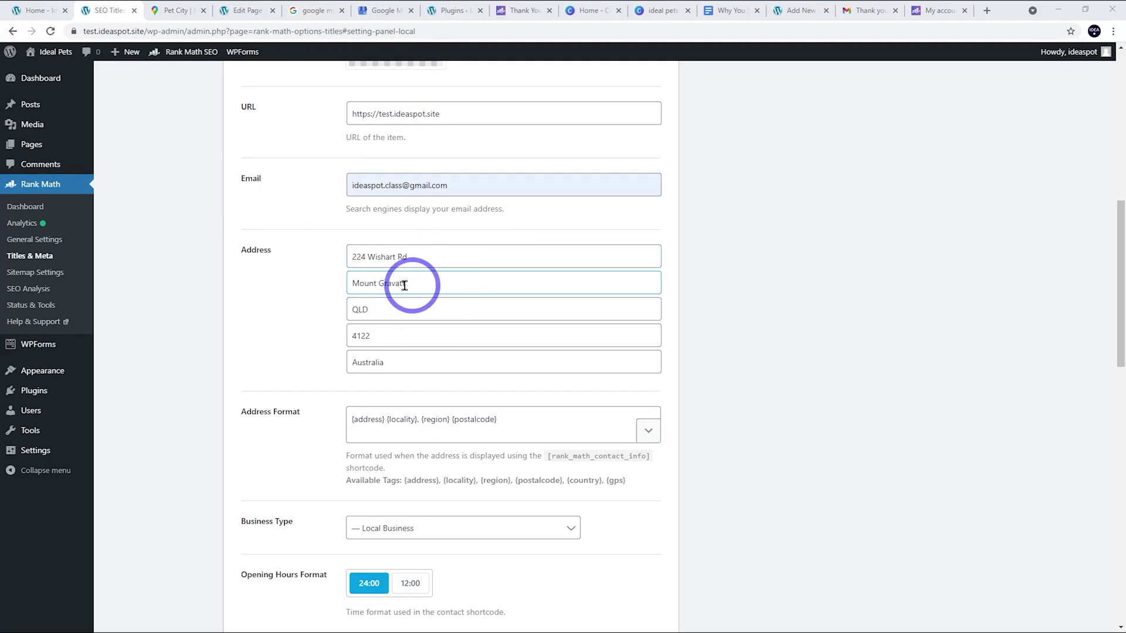
pyautogui.click(368, 312)
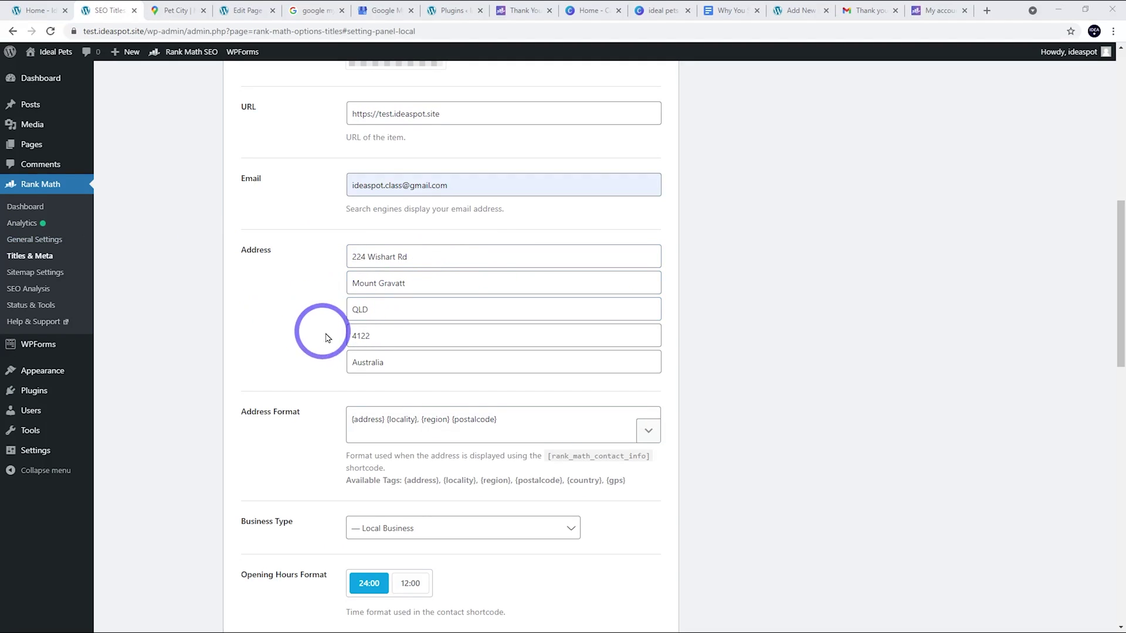
pyautogui.click(349, 342)
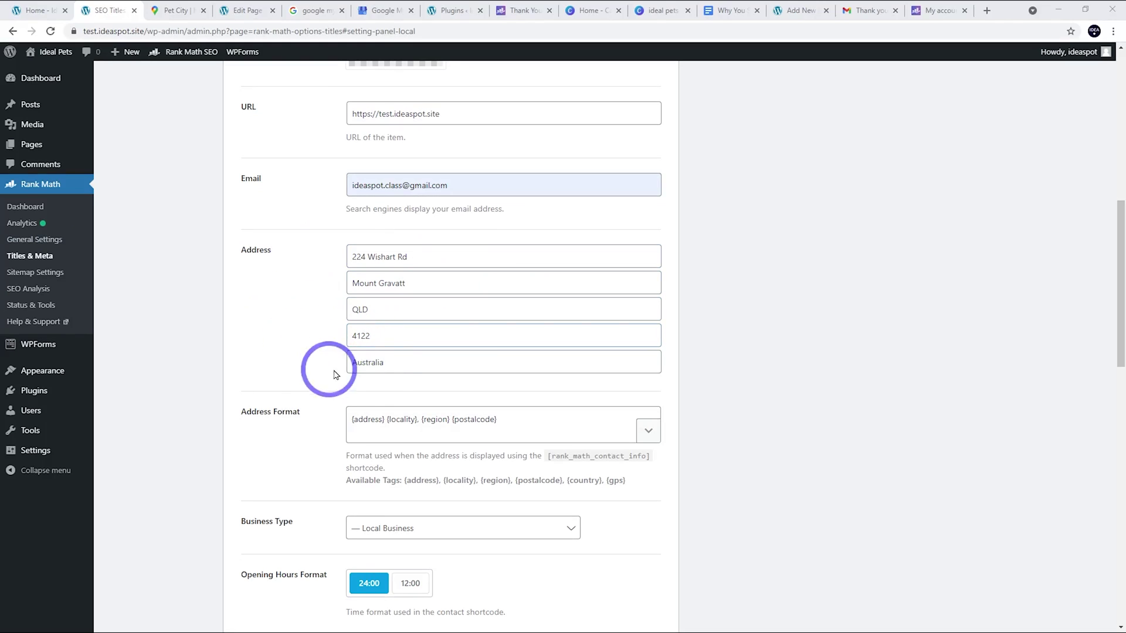
pyautogui.click(365, 366)
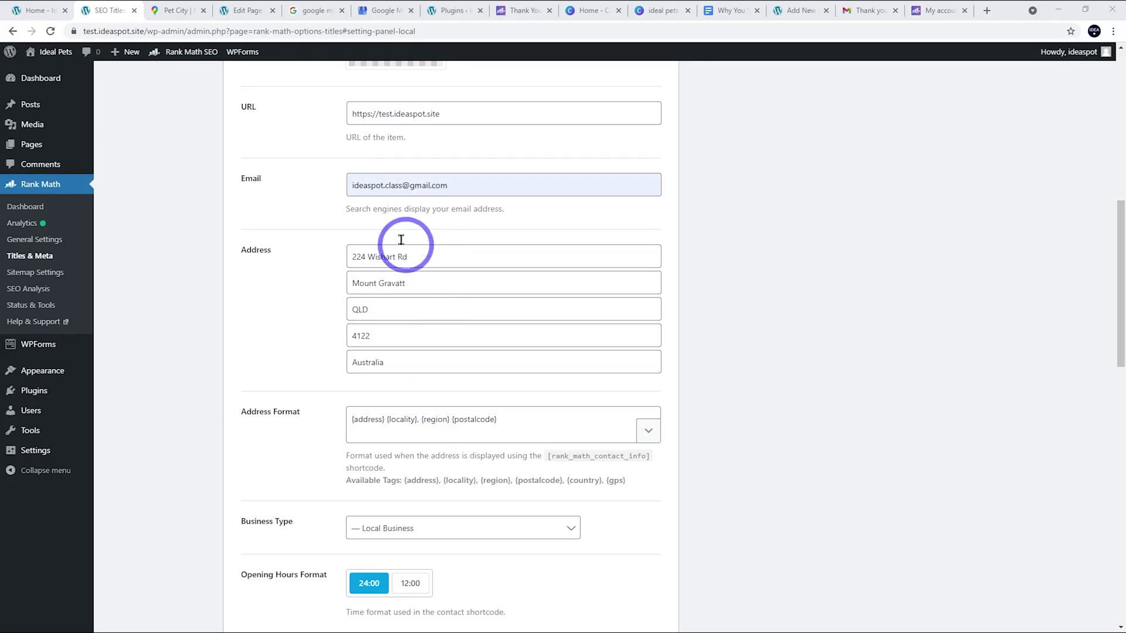
pyautogui.click(368, 306)
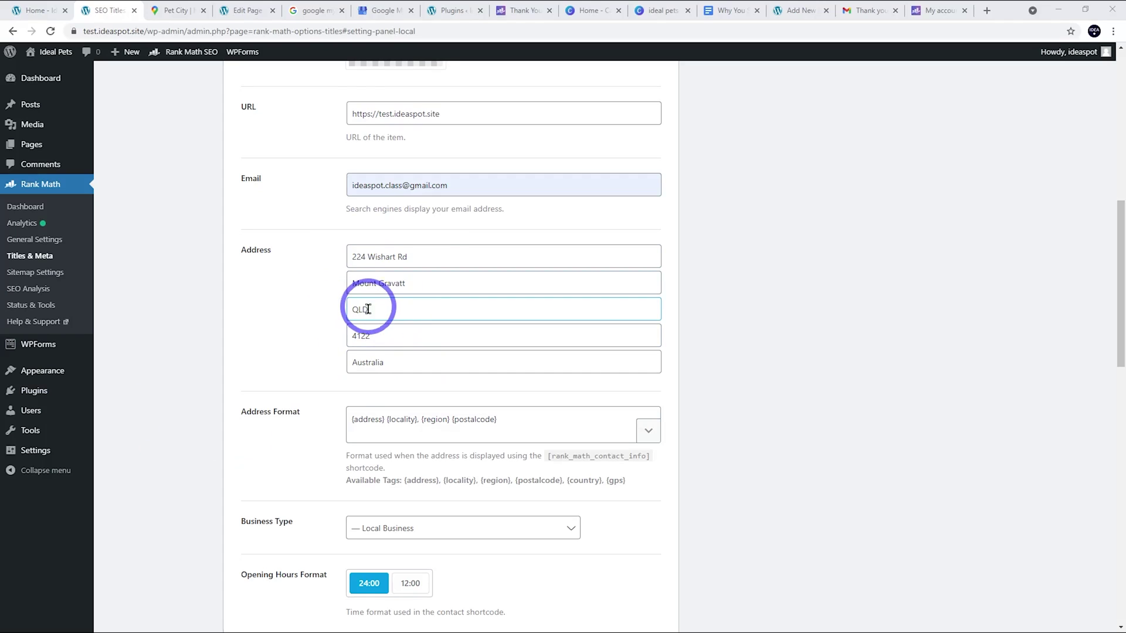
pyautogui.click(383, 10)
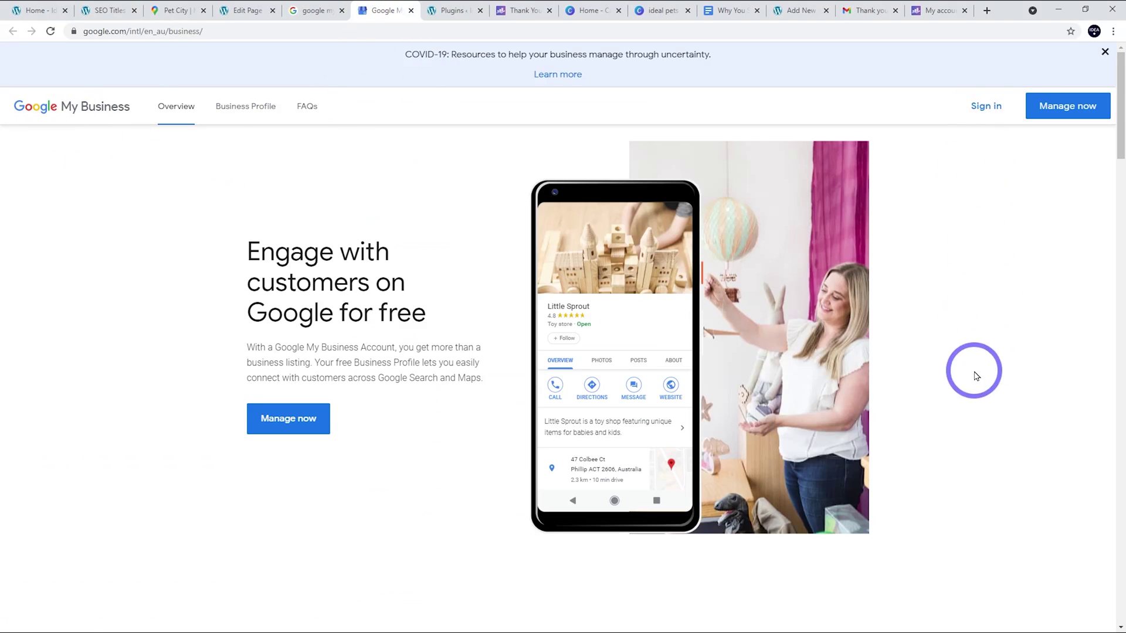
# - Check Pet City's hours on Maps, then remove Sunday so opening hours run Monday–Saturday 09:00-17:00
pyautogui.hotkey('ctrl', '2')
pyautogui.scroll(-4, 470, 282)
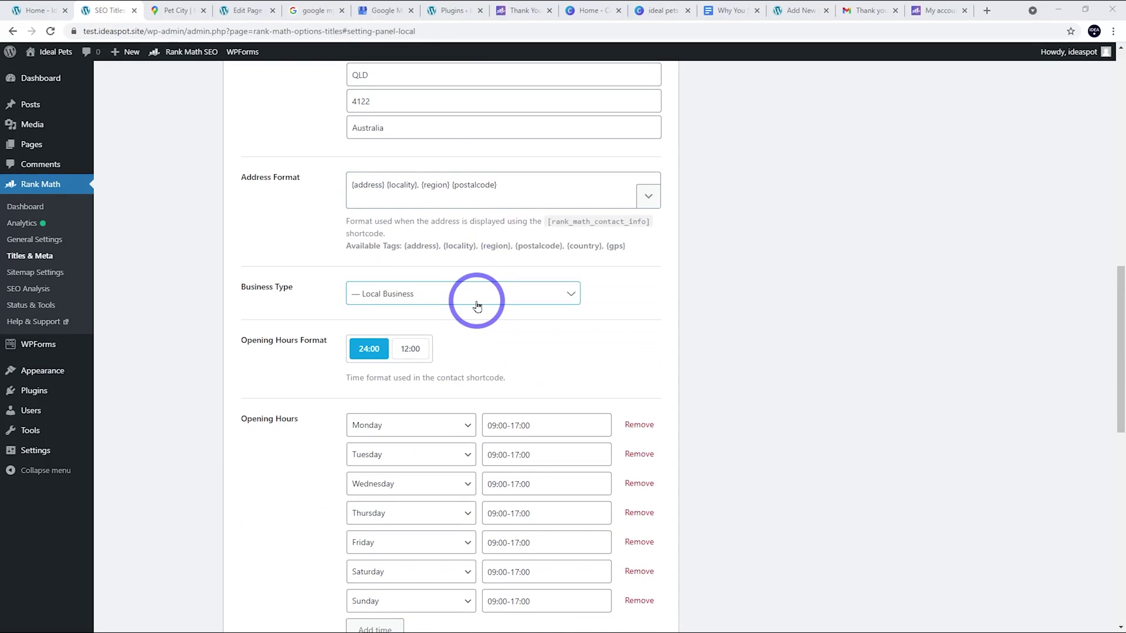
pyautogui.scroll(-3, 476, 306)
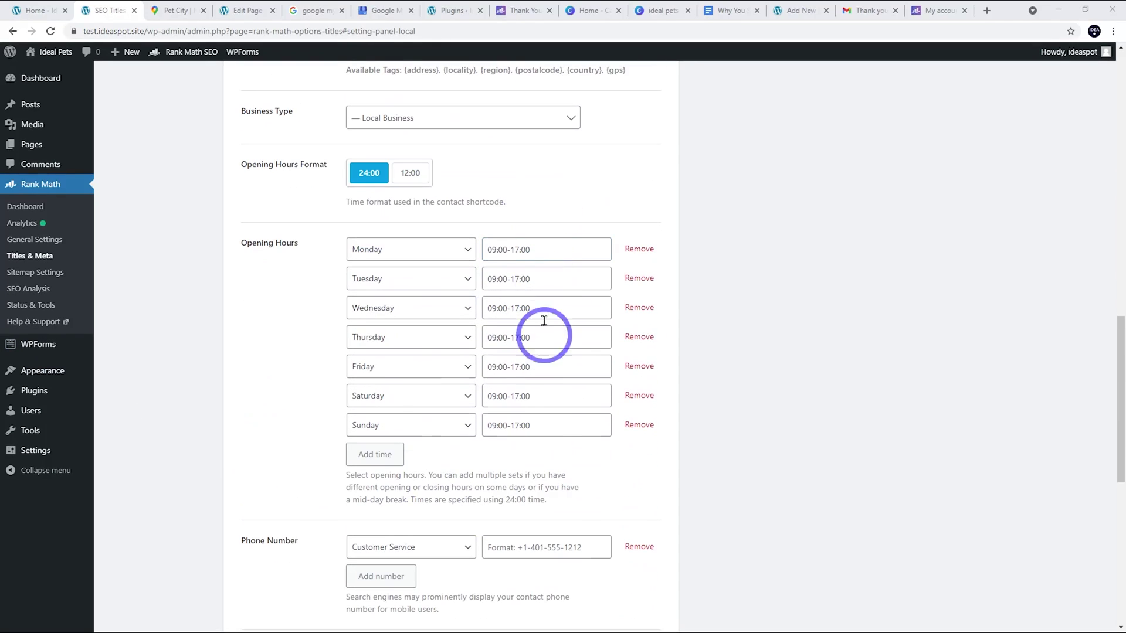
pyautogui.click(499, 436)
pyautogui.click(514, 249)
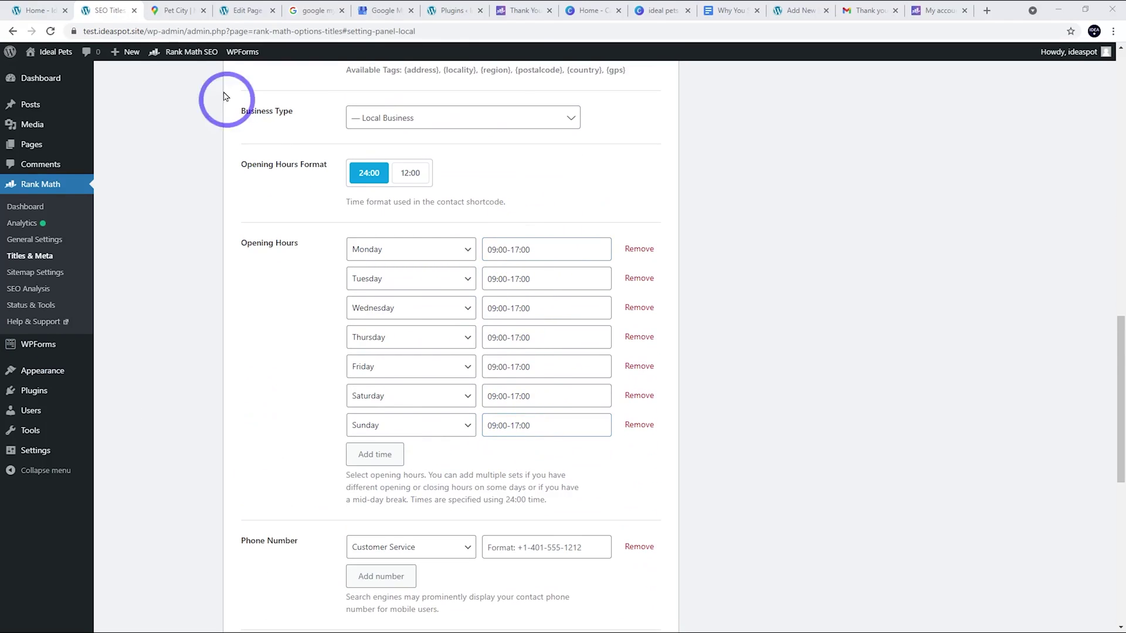
pyautogui.click(174, 8)
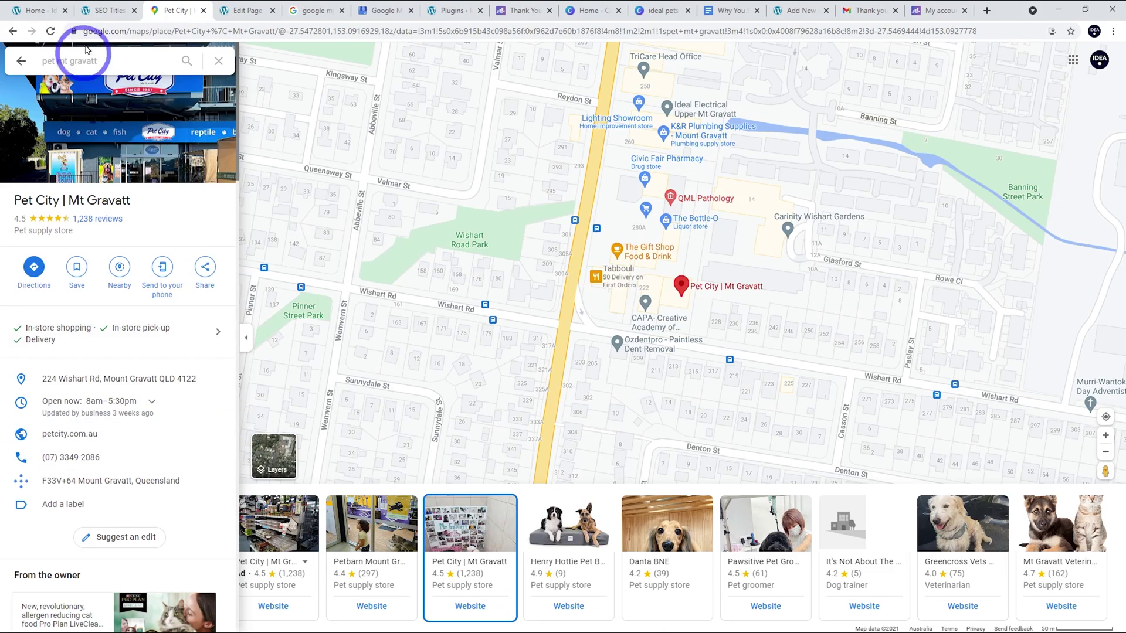
pyautogui.click(101, 7)
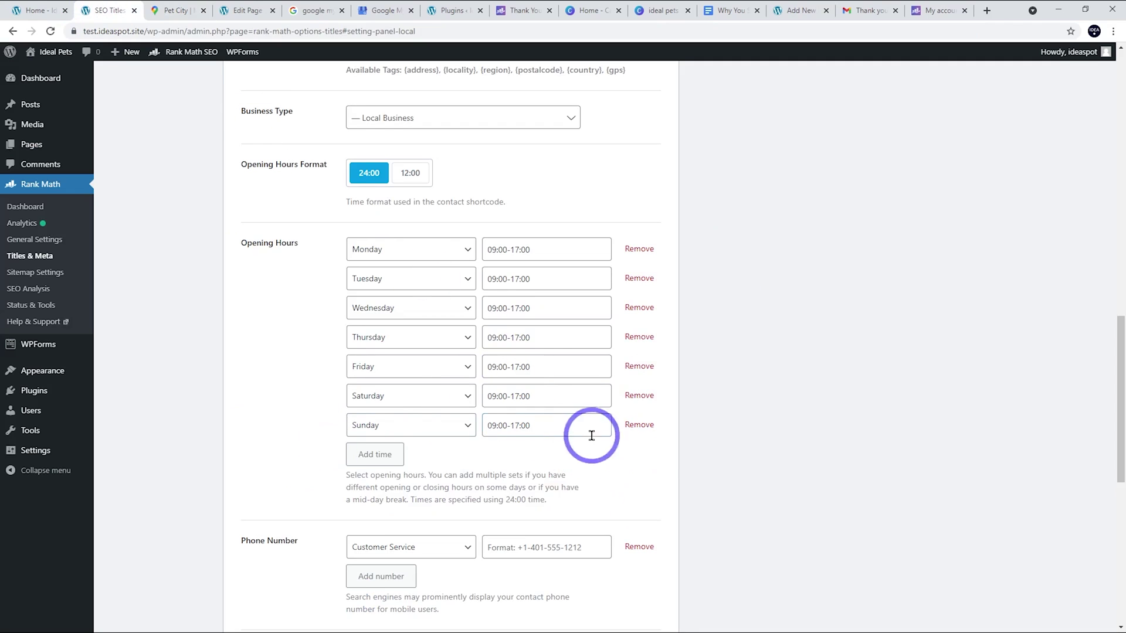
pyautogui.click(640, 425)
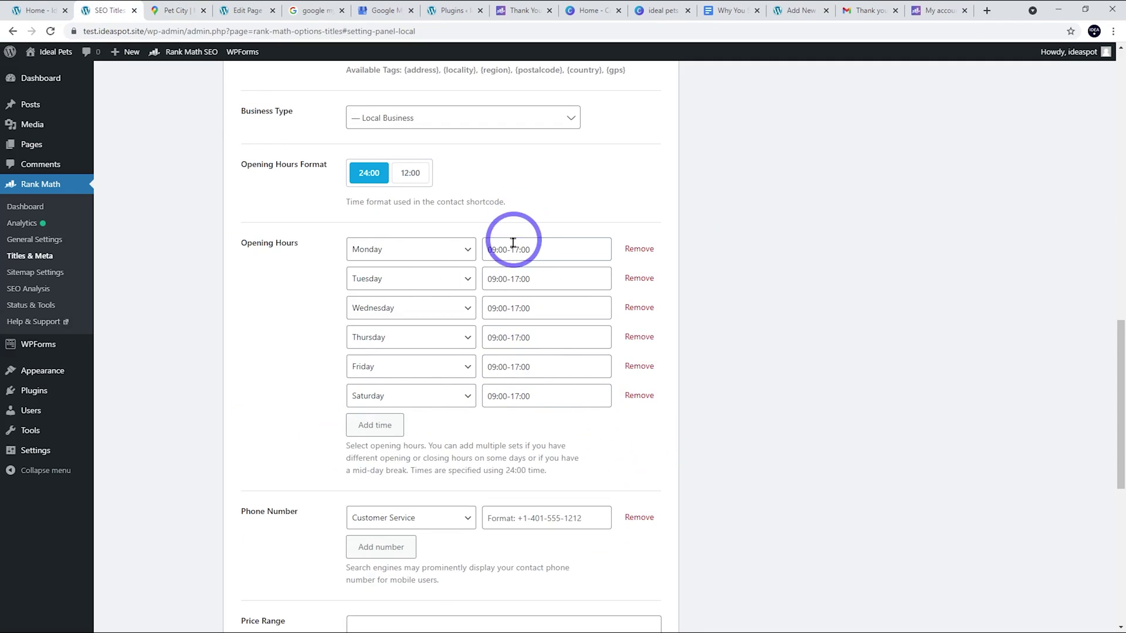
pyautogui.click(507, 395)
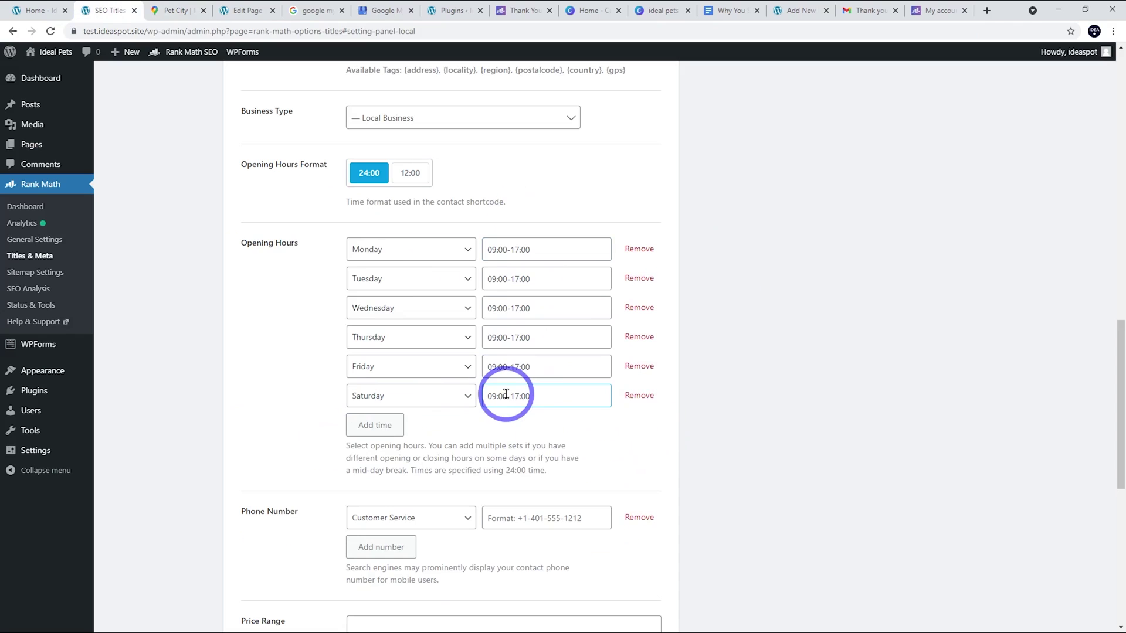
pyautogui.scroll(-4, 494, 384)
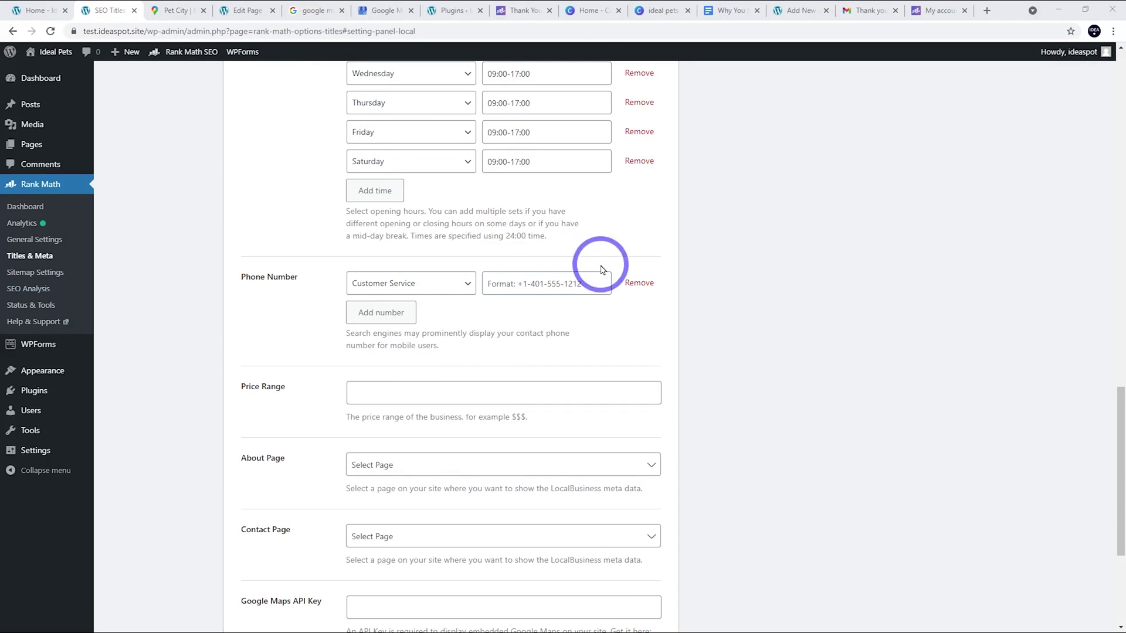
# - Paste the Customer Service number into the Local SEO Phone Number field and edit it after the country code
pyautogui.click(522, 291)
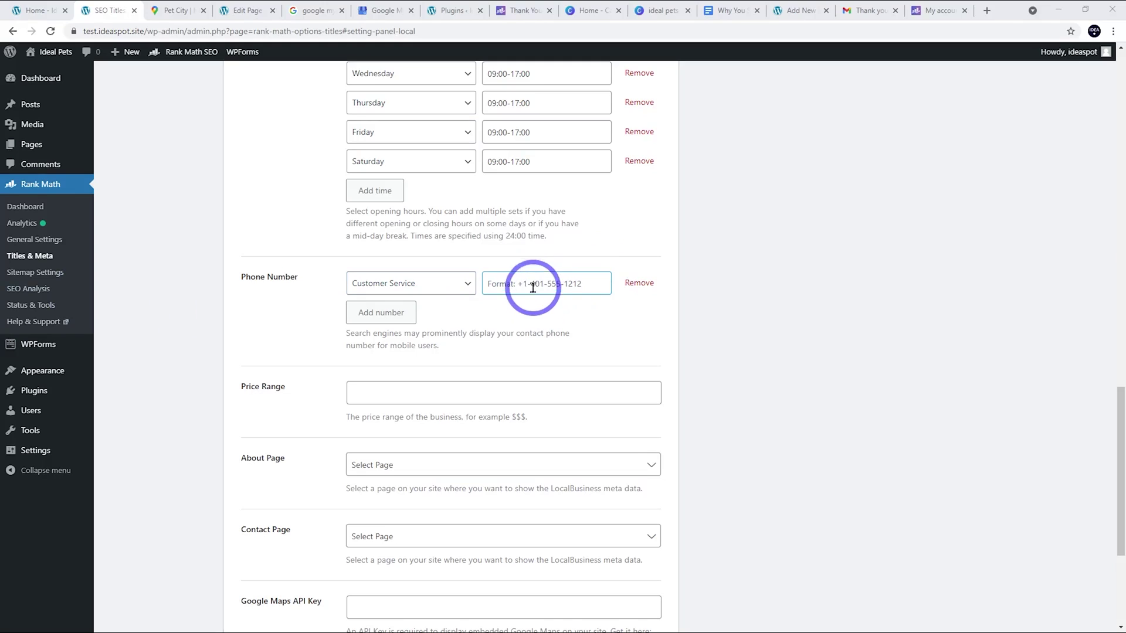
pyautogui.hotkey('ctrl', 'v')
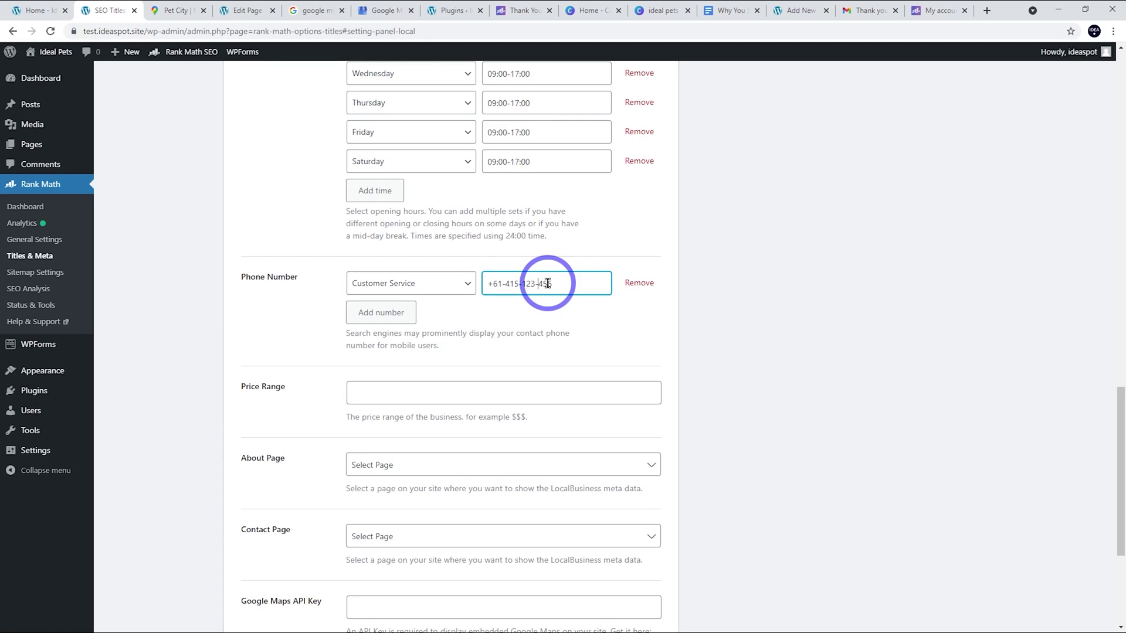
pyautogui.click(497, 286)
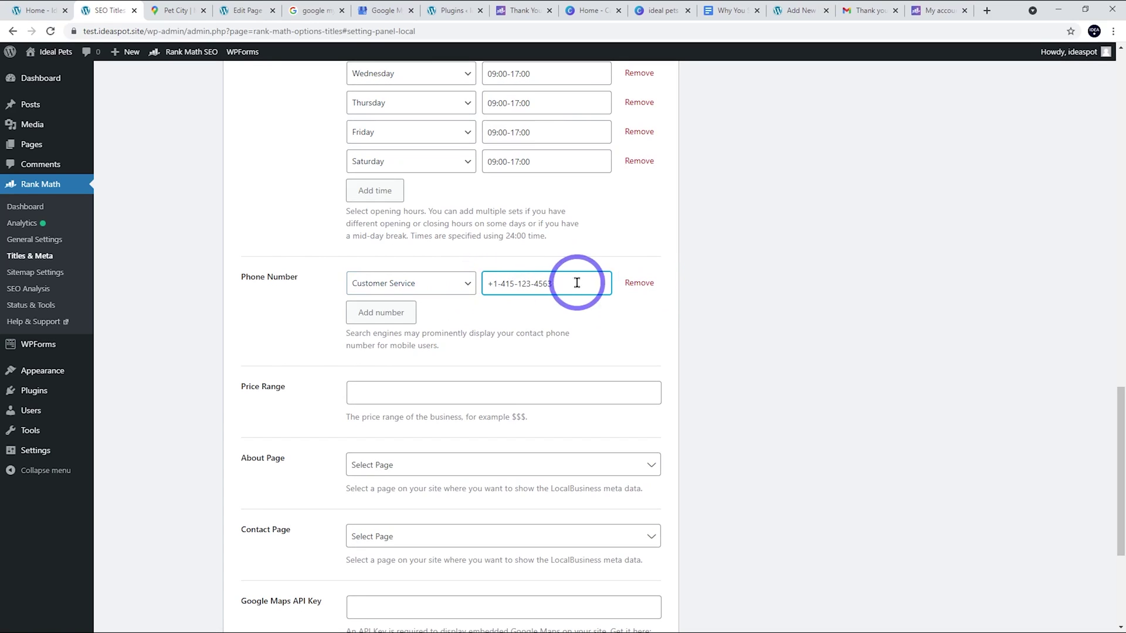
pyautogui.moveTo(574, 282); pyautogui.dragTo(453, 275)
pyautogui.press('BackSpace')
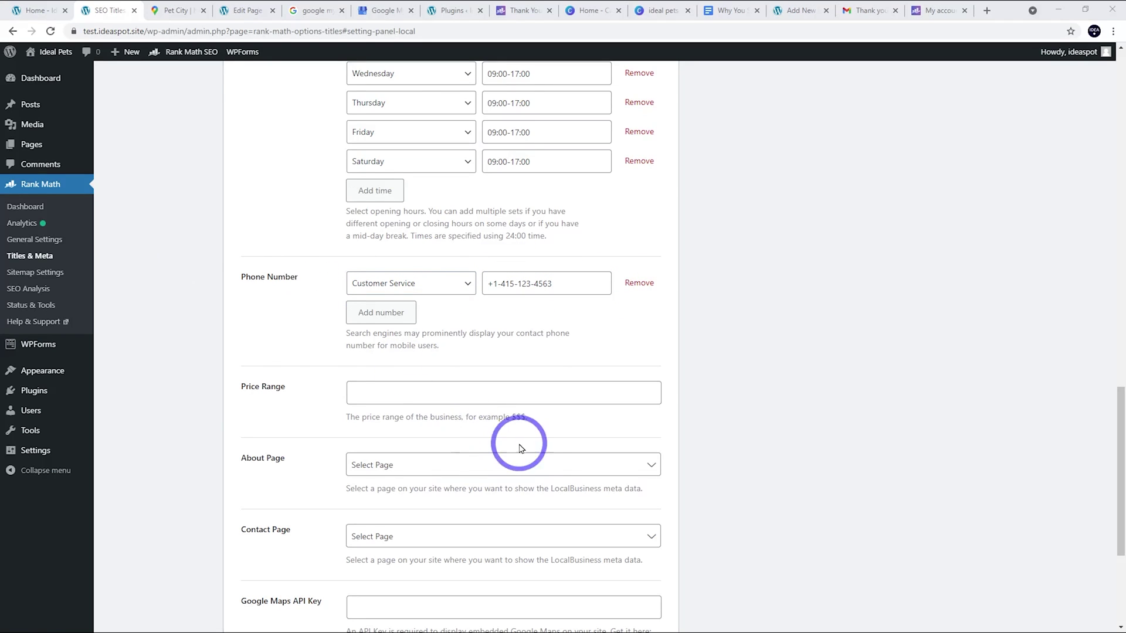
# - Set the Price Range to $$, then view the live Ideal Pets homepage
pyautogui.click(375, 397)
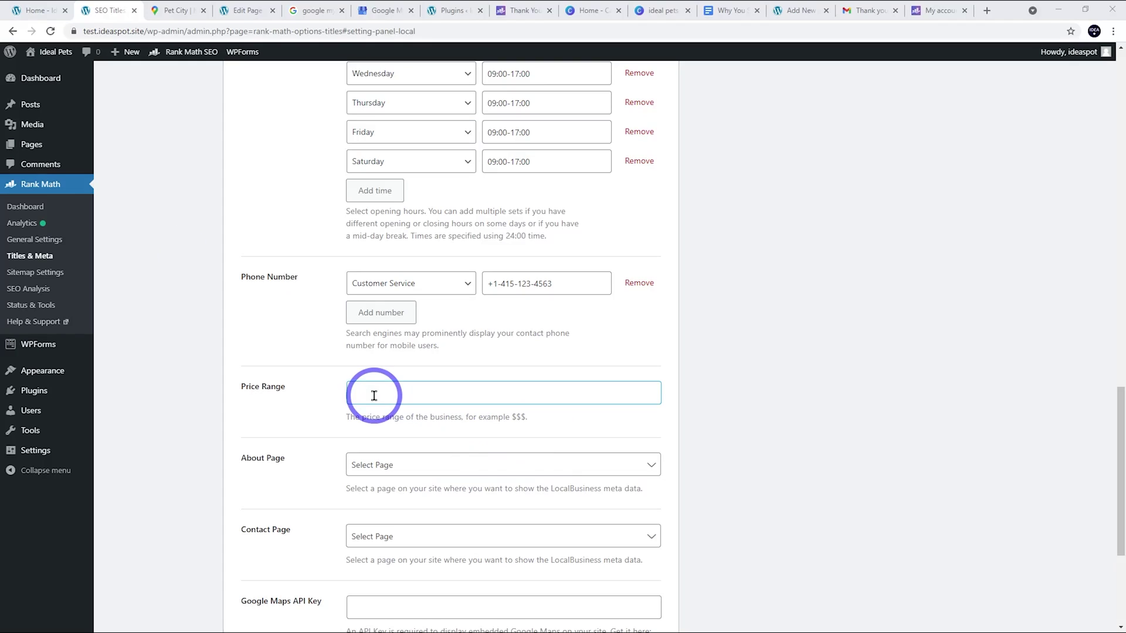
pyautogui.write('$$')
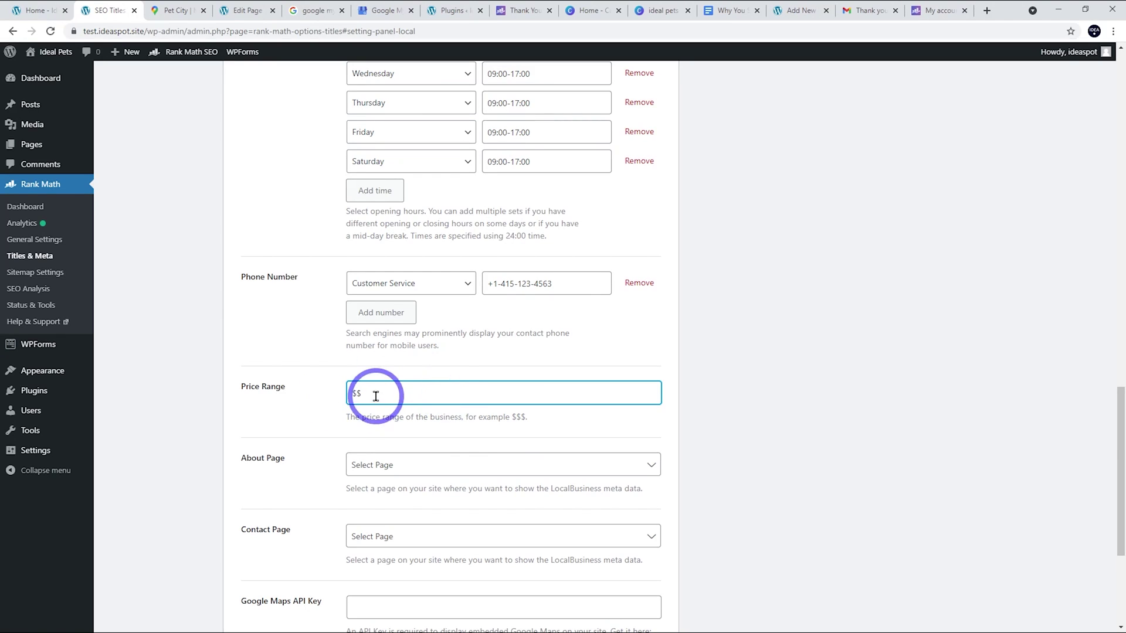
pyautogui.click(256, 378)
pyautogui.scroll(-4, 256, 379)
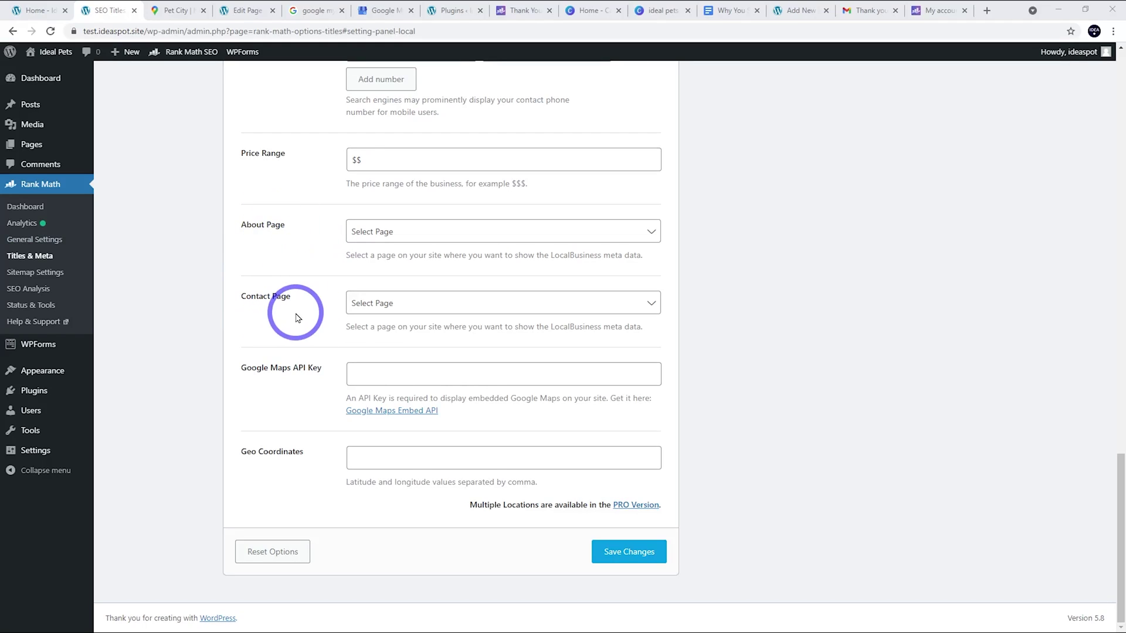
pyautogui.click(51, 12)
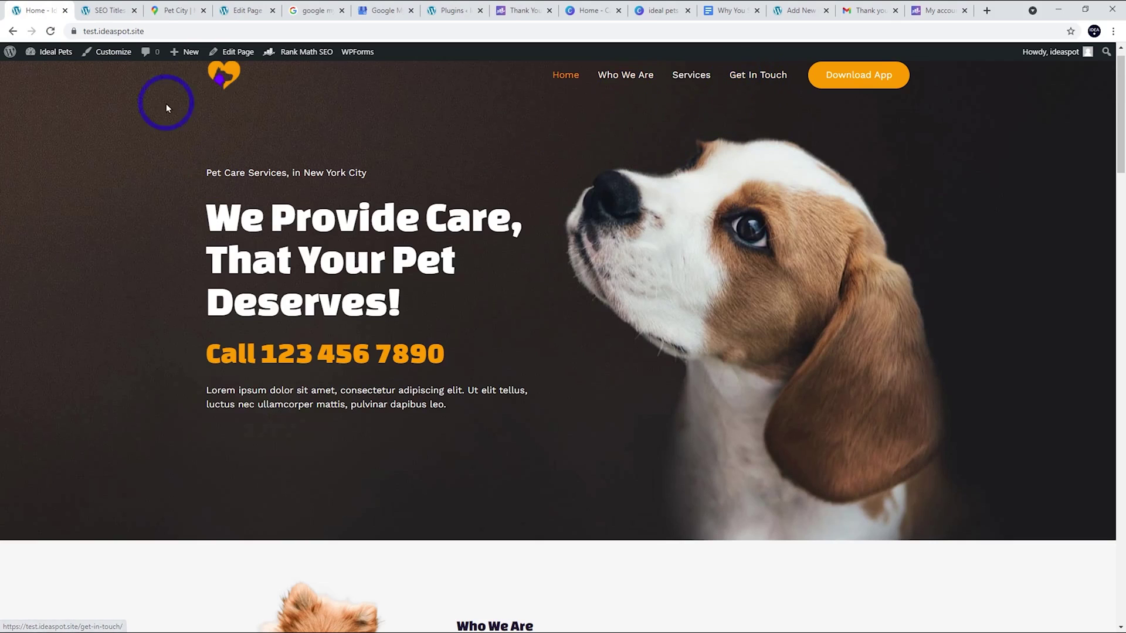
# - Set About Page to Who We Are and Contact Page to Get In Touch, found by searching 'get'
pyautogui.click(109, 11)
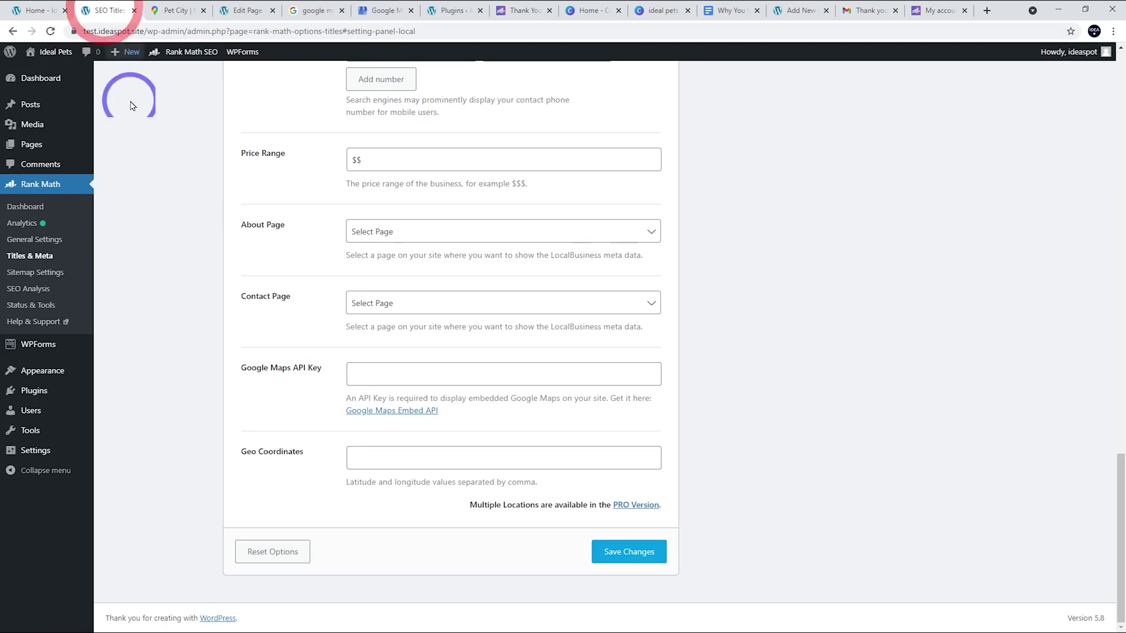
pyautogui.click(420, 232)
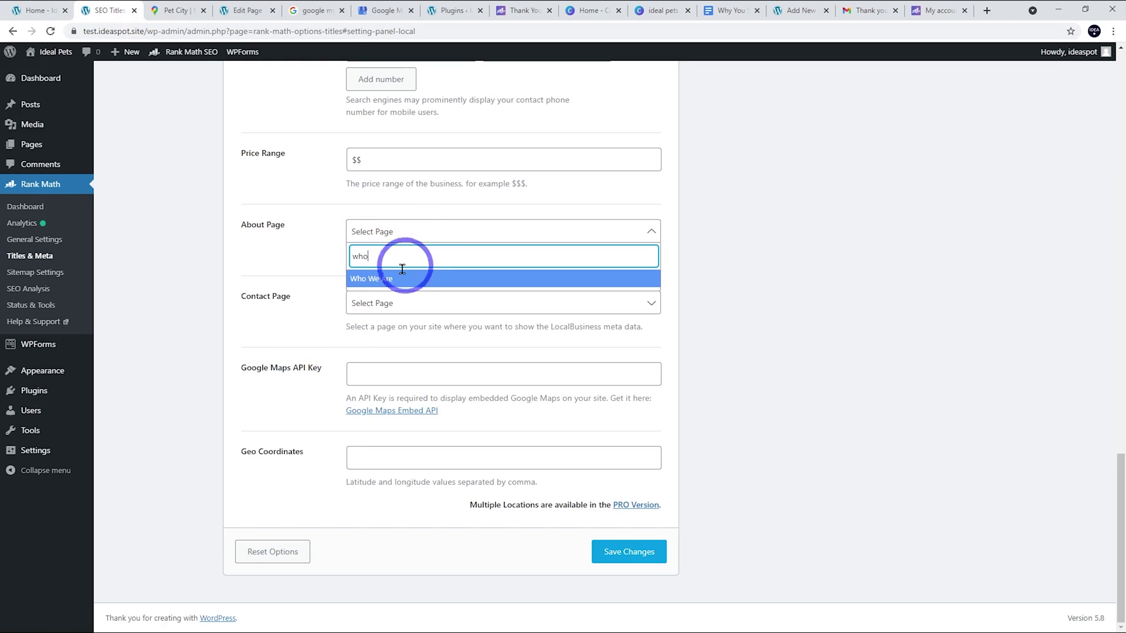
pyautogui.click(389, 276)
pyautogui.click(382, 305)
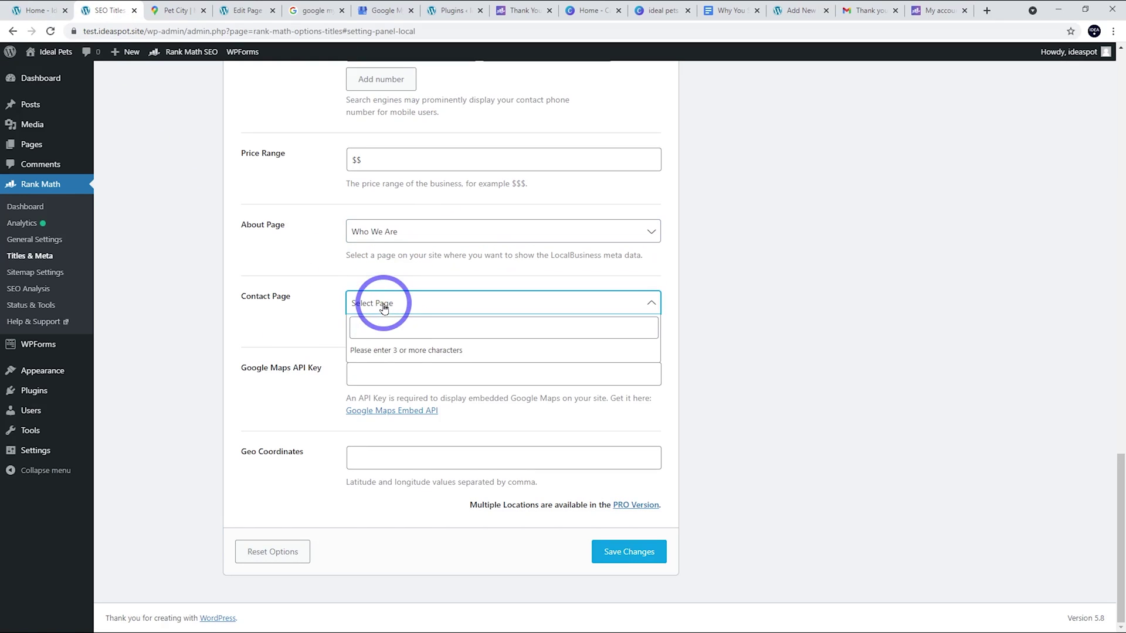
pyautogui.click(384, 327)
pyautogui.write('get')
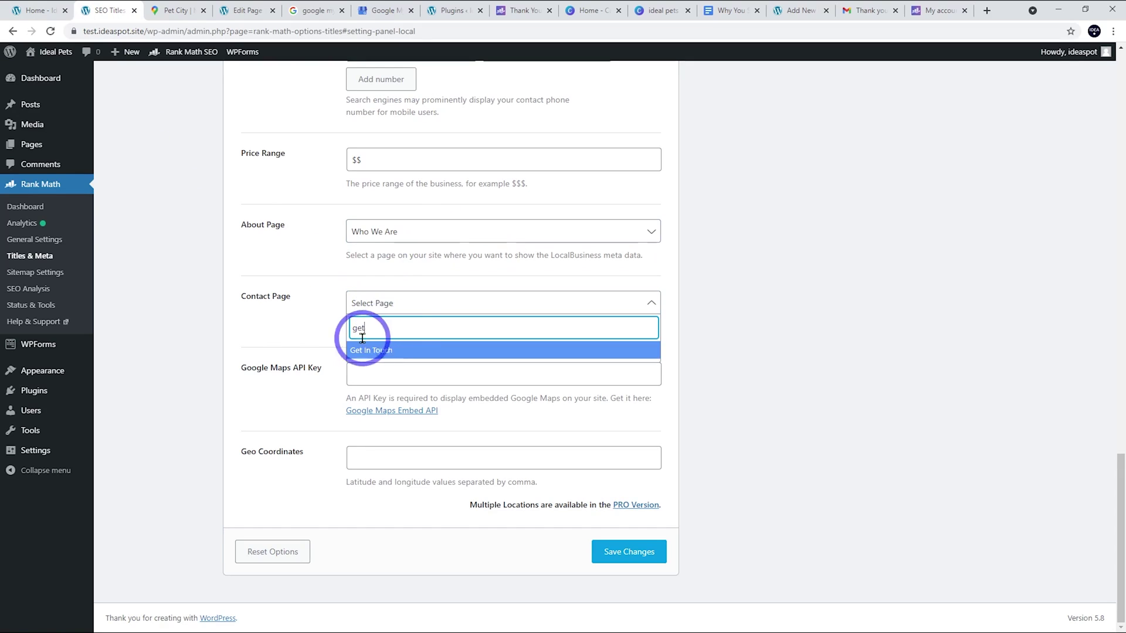
pyautogui.click(361, 350)
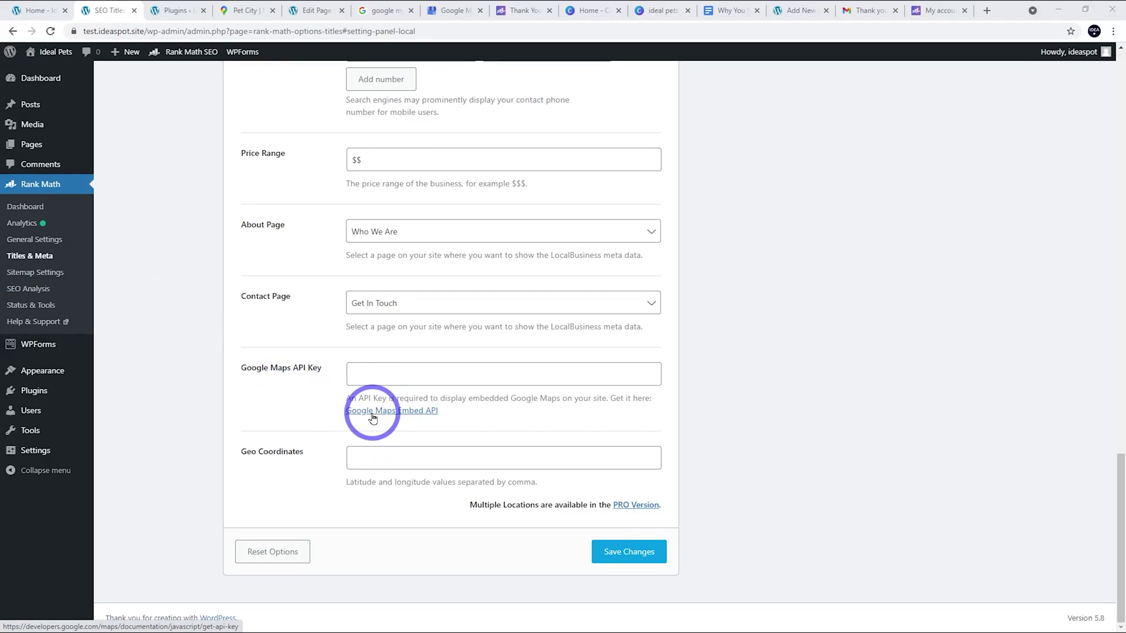
pyautogui.click(449, 375)
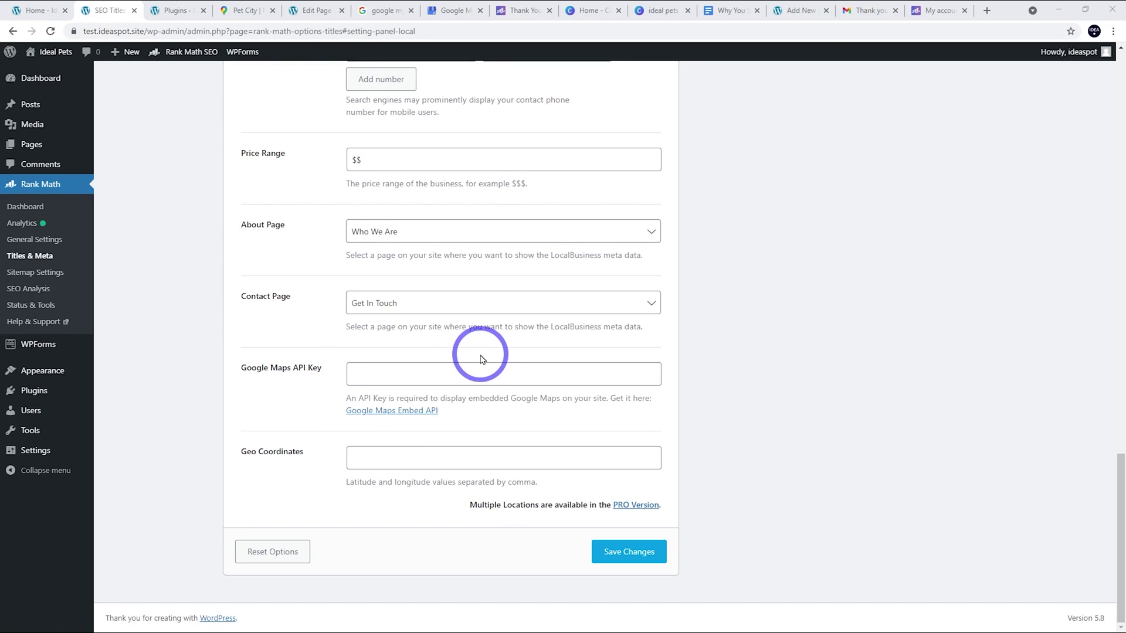
# - Insert an empty Custom HTML block at the end of the page, then show the Pet City Maps listing
pyautogui.click(309, 19)
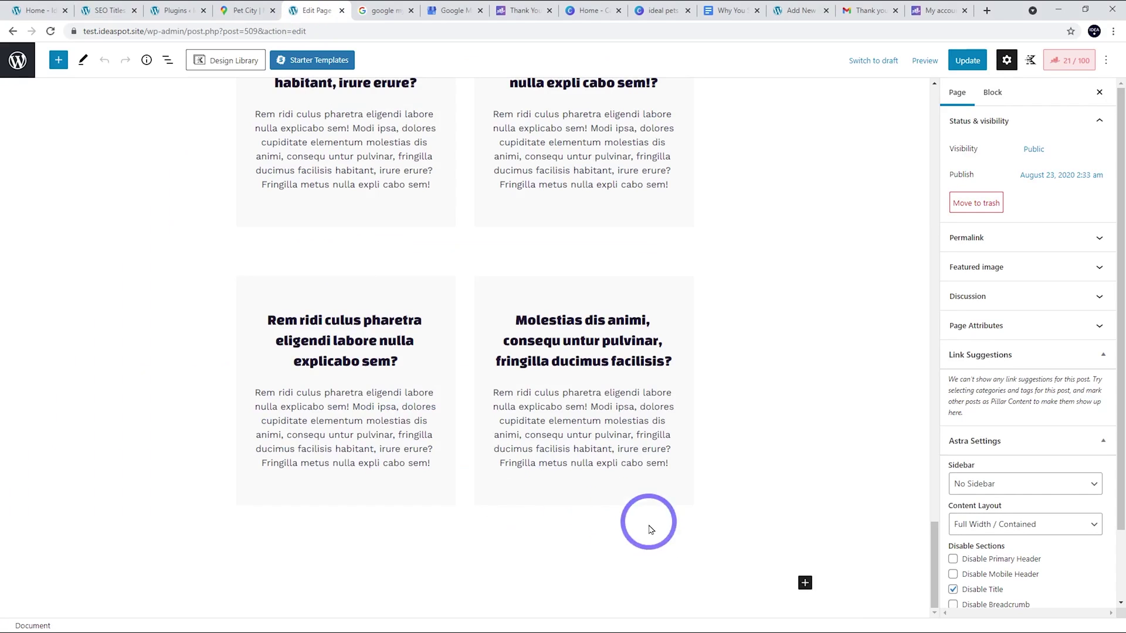
pyautogui.click(805, 581)
pyautogui.click(893, 456)
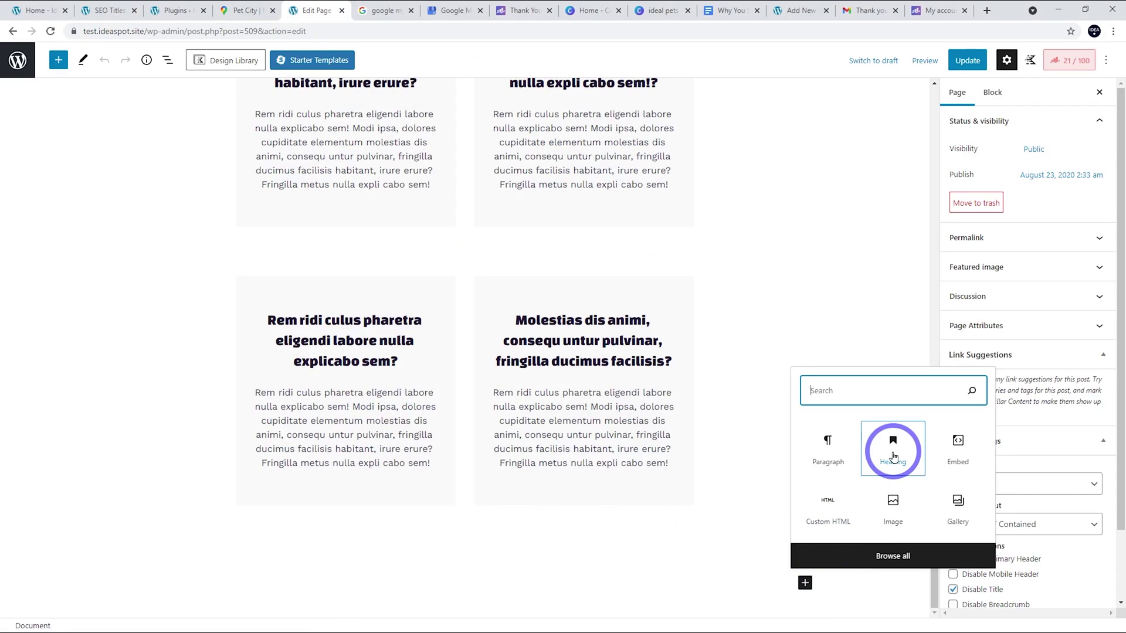
pyautogui.write('html')
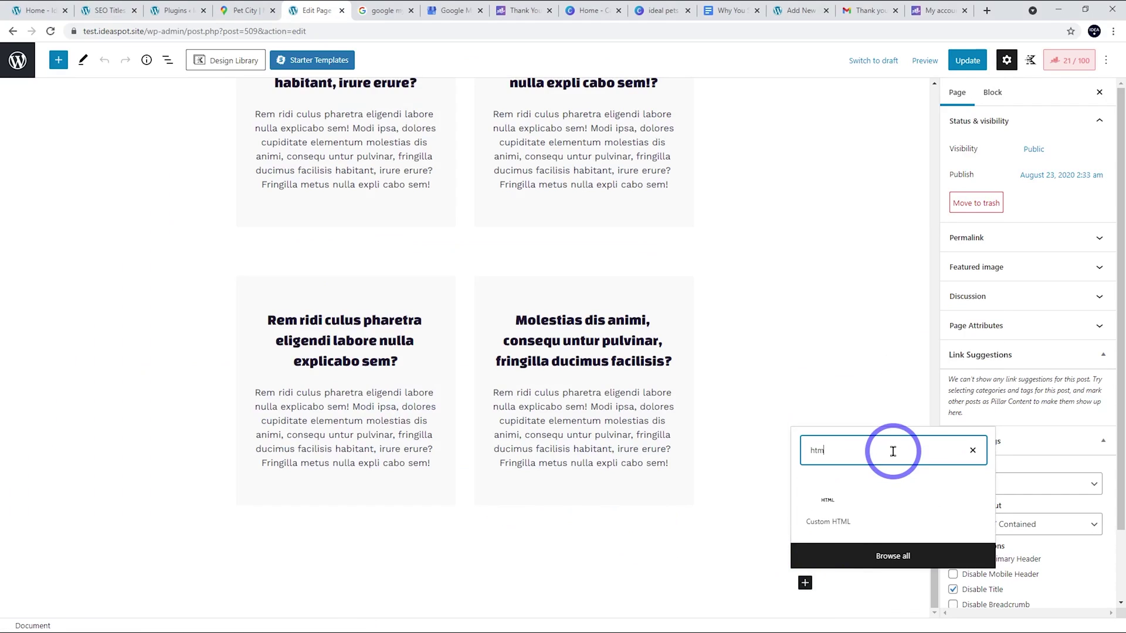
pyautogui.click(837, 524)
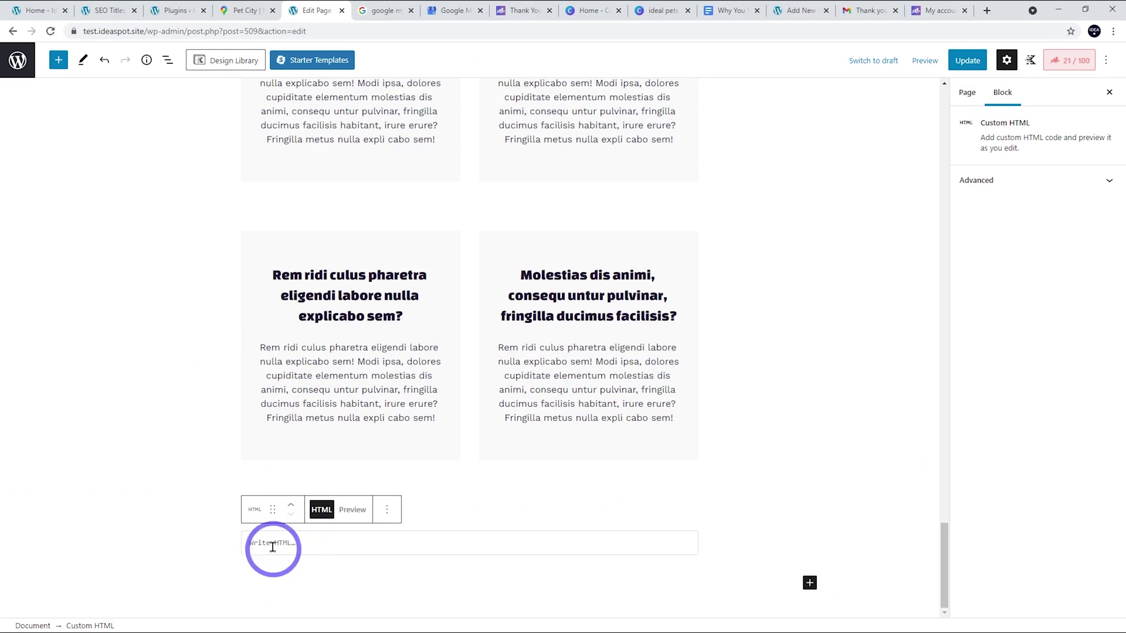
pyautogui.click(237, 10)
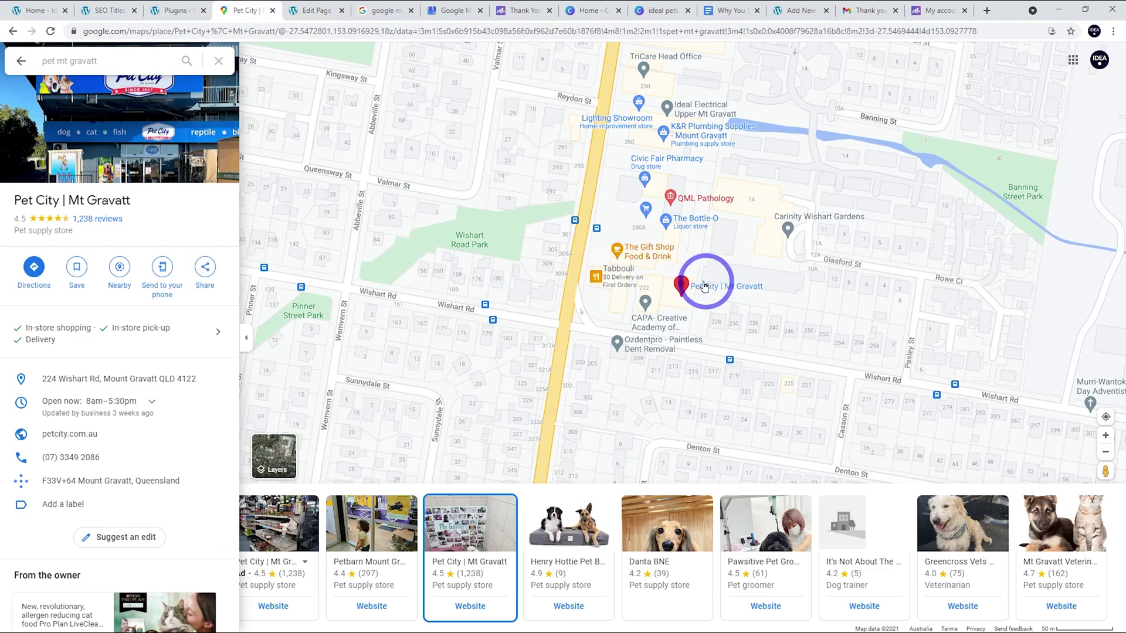
# - Copy Pet City's map embed HTML from Google Maps' Share > Embed a map panel
pyautogui.click(205, 267)
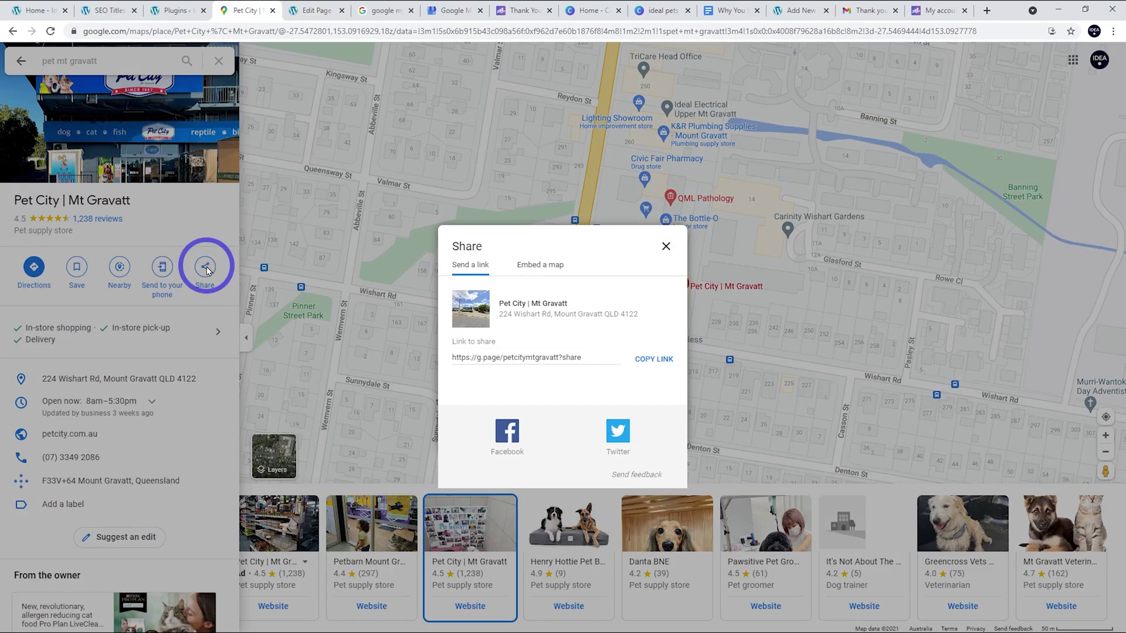
pyautogui.click(537, 268)
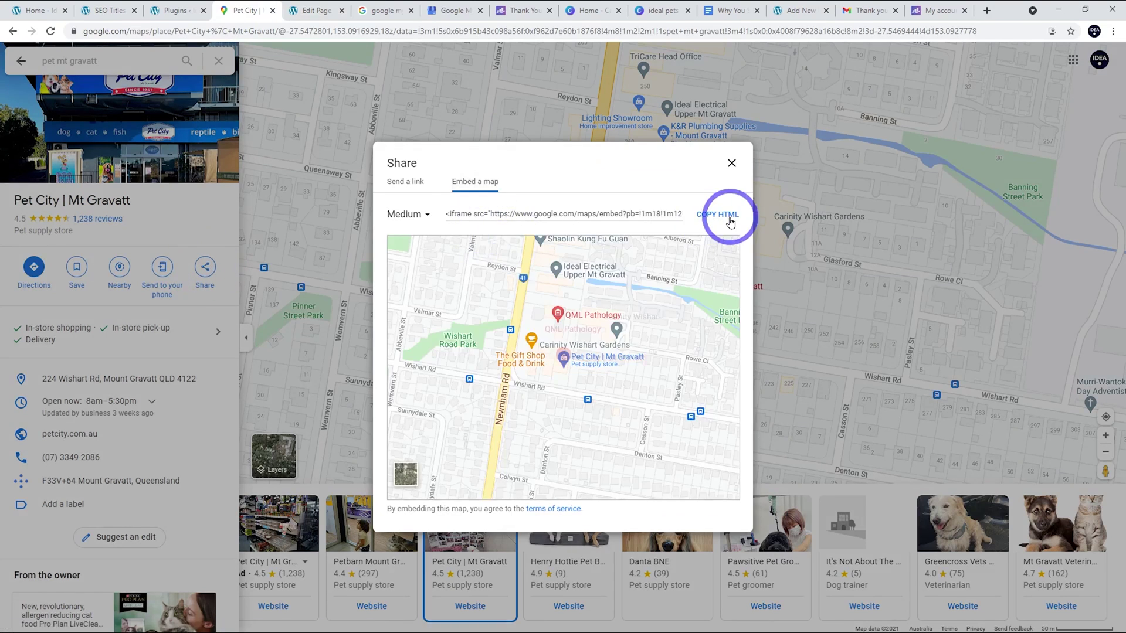
pyautogui.click(717, 214)
pyautogui.click(403, 215)
# - Paste the Pet City map iframe into the Custom HTML block and preview the embedded map
pyautogui.click(313, 10)
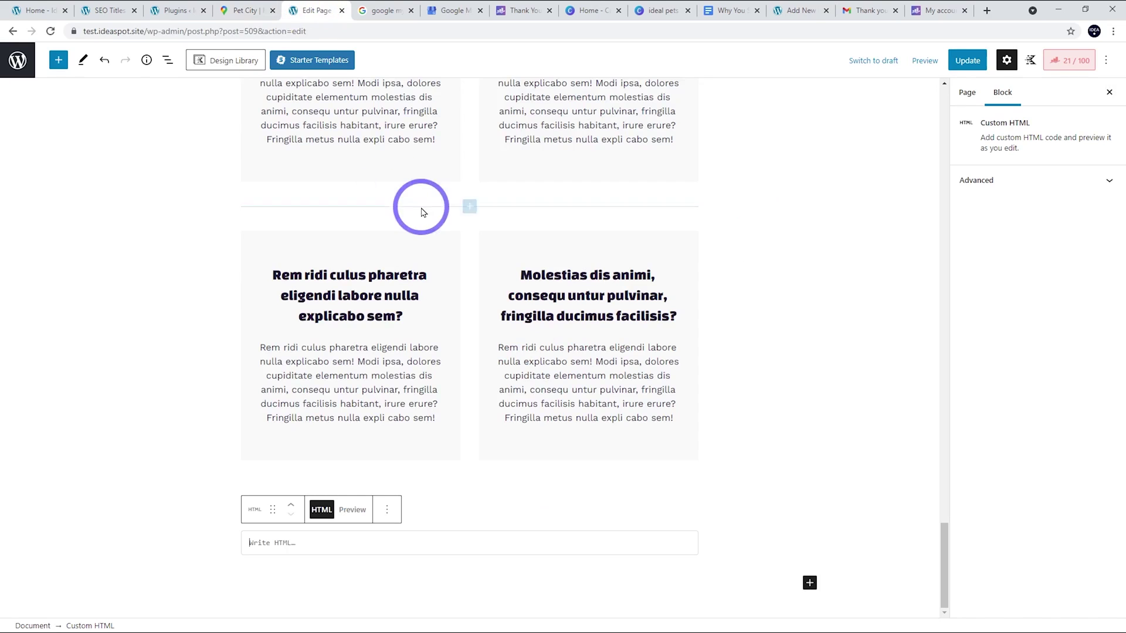
pyautogui.click(271, 543)
pyautogui.hotkey('ctrl', 'v')
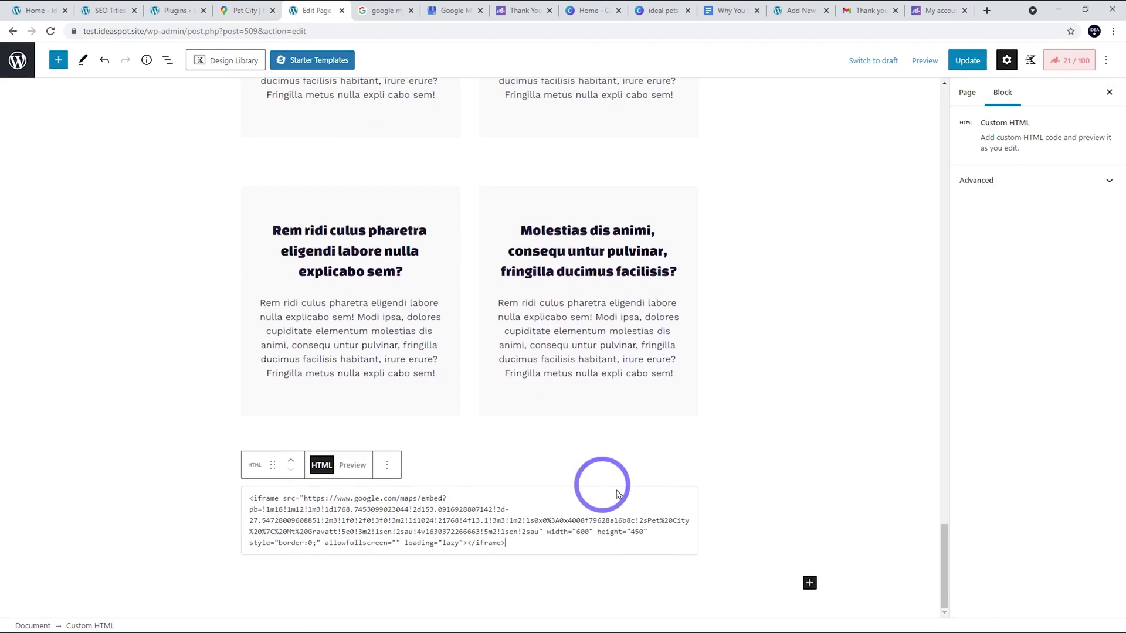
pyautogui.click(350, 476)
pyautogui.scroll(-3, 463, 375)
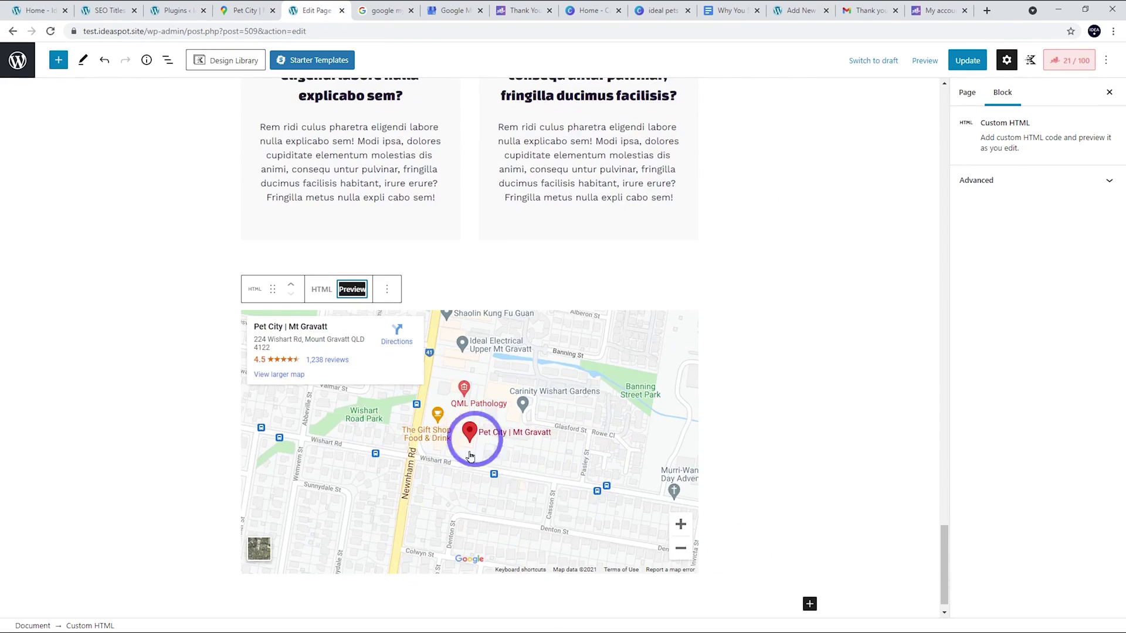
pyautogui.click(490, 473)
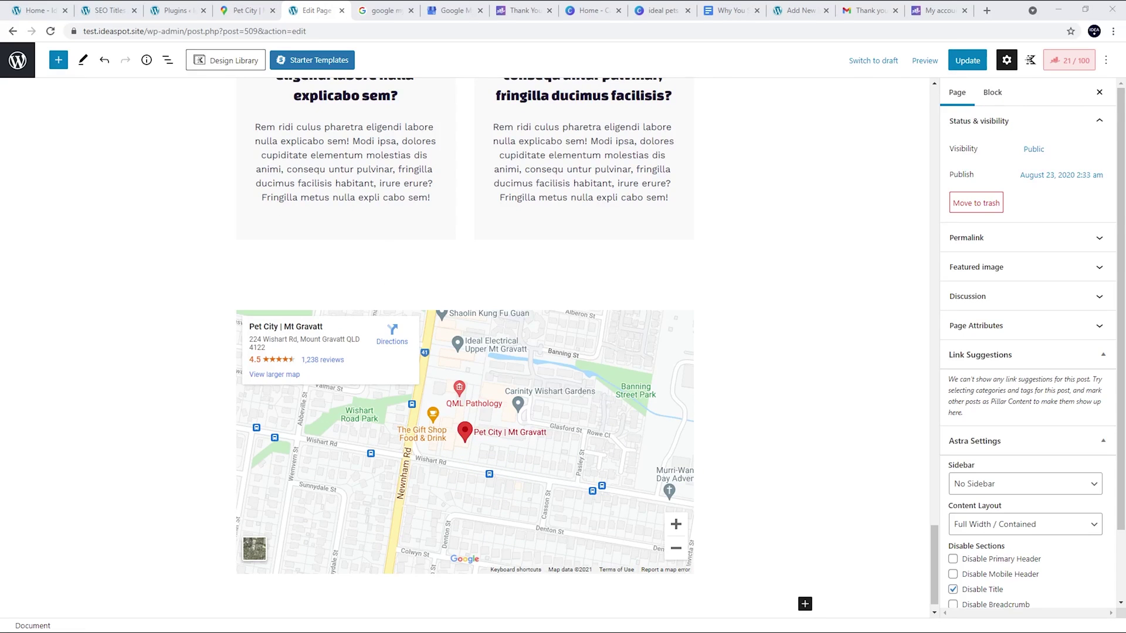
pyautogui.click(169, 10)
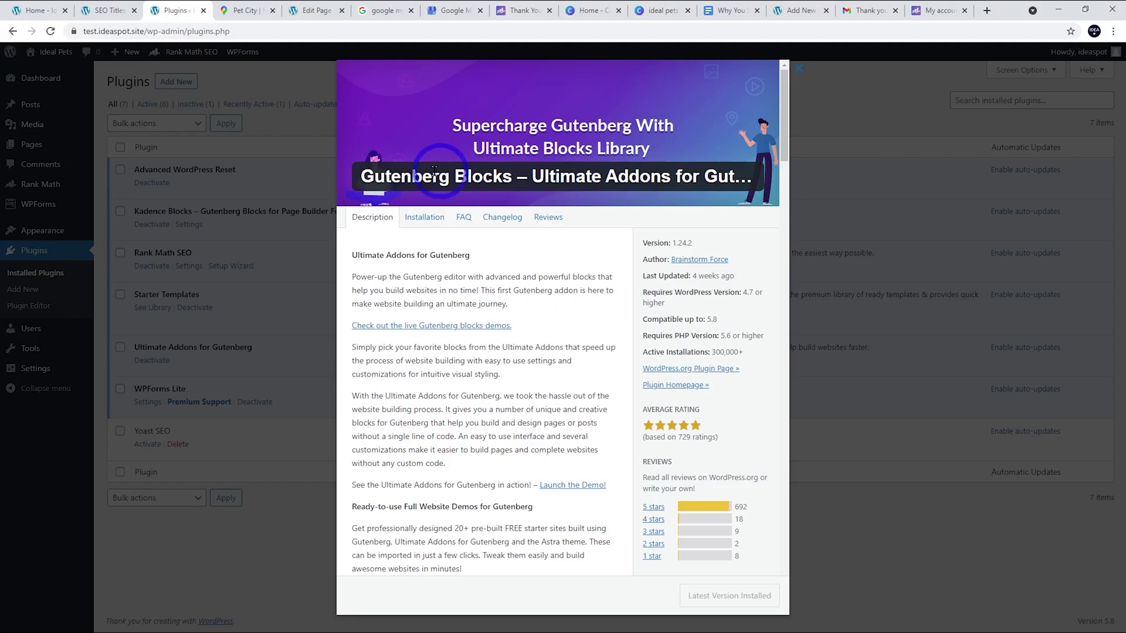
# - Insert a Google Map block, found by searching 'map', below the embedded Pet City map
pyautogui.click(305, 11)
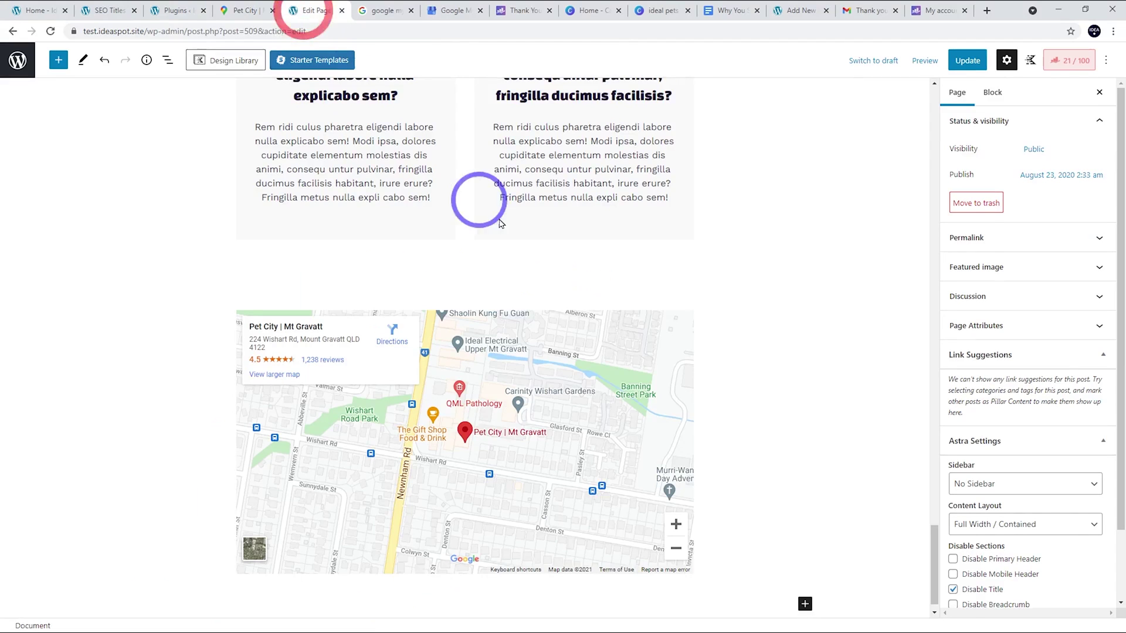
pyautogui.click(805, 584)
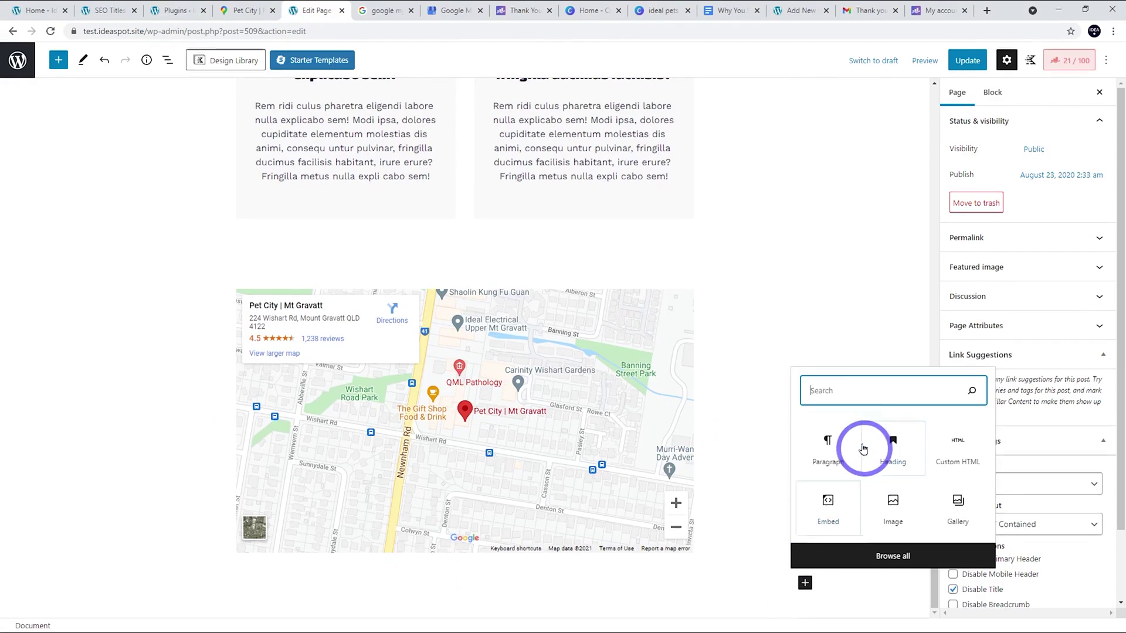
pyautogui.write('map')
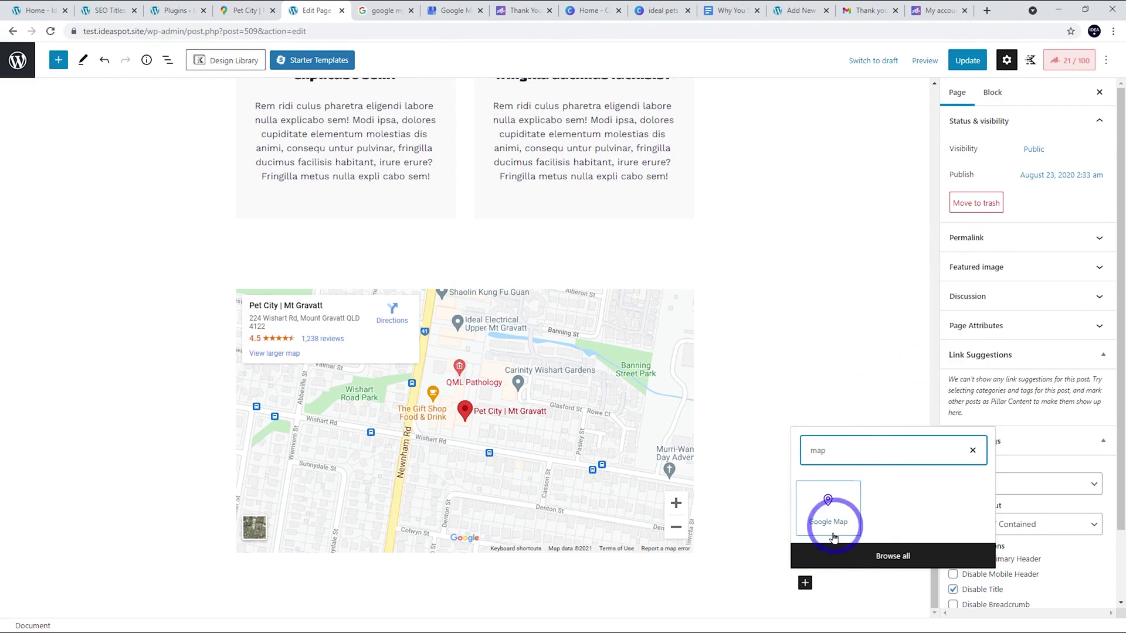
pyautogui.click(839, 513)
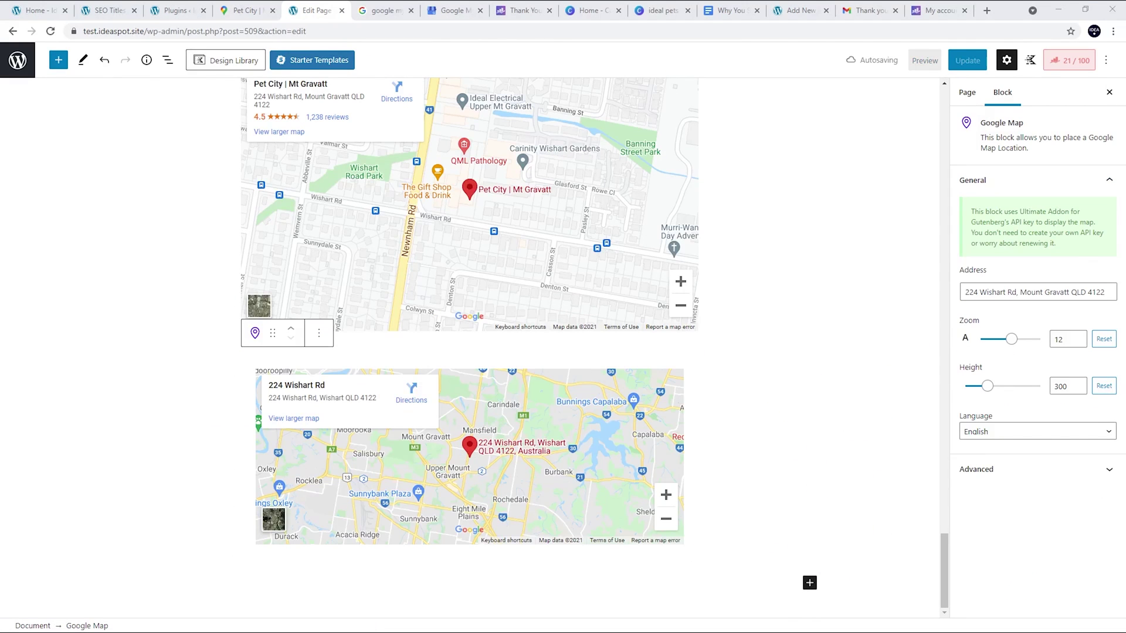
pyautogui.click(176, 10)
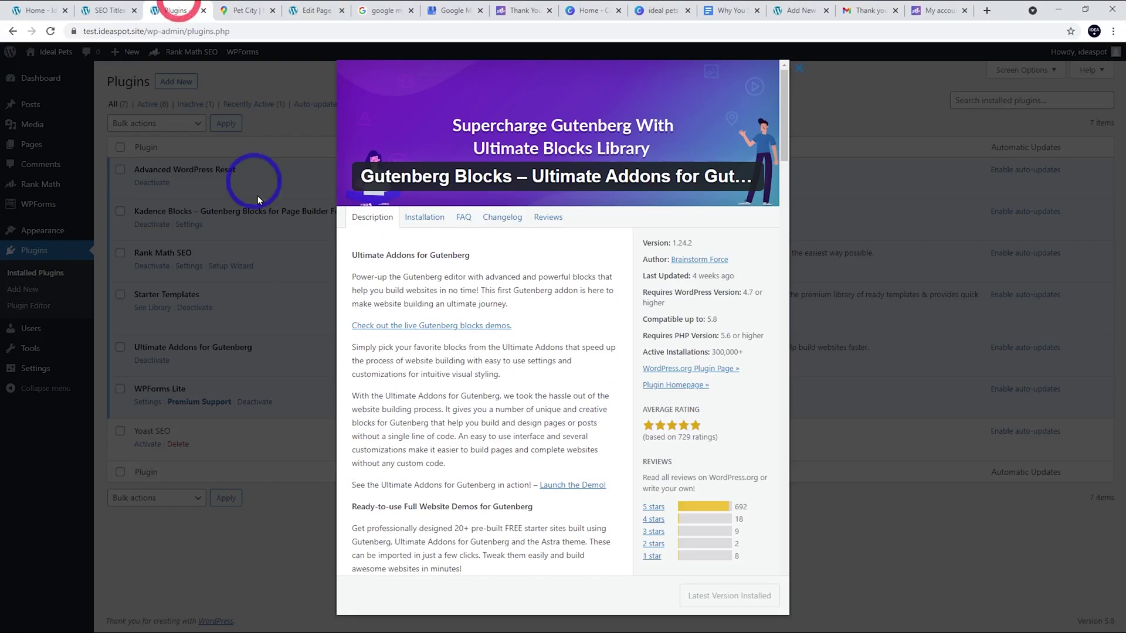
pyautogui.click(109, 10)
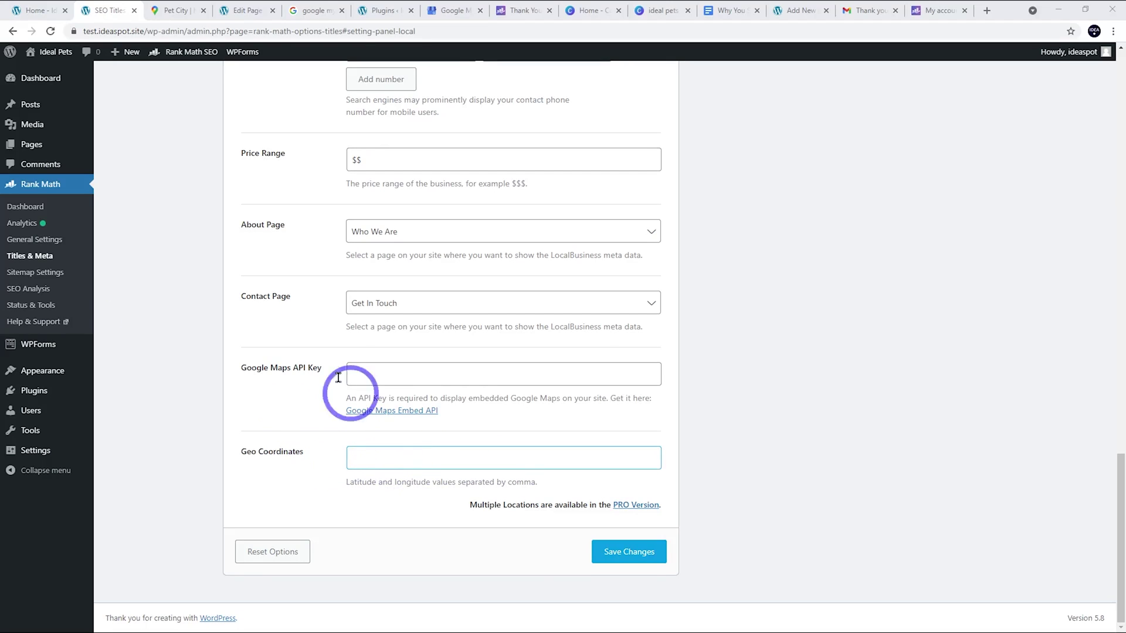
# - Copy the Pet City pin's latitude and longitude and paste them into Rank Math's Geo Coordinates field
pyautogui.click(170, 10)
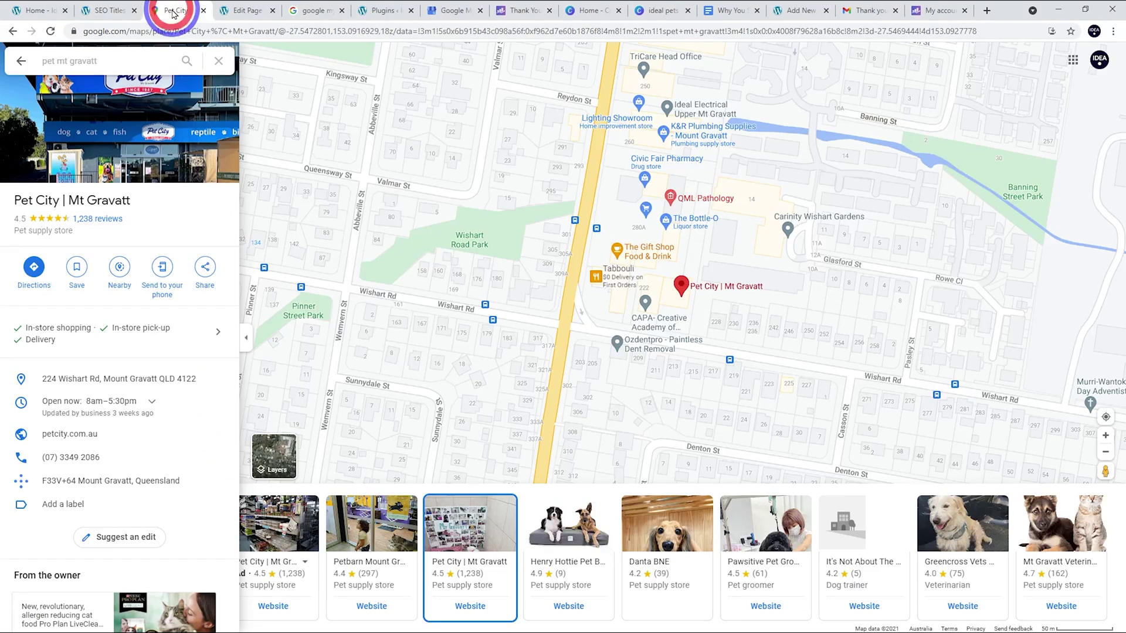
pyautogui.rightClick(683, 288)
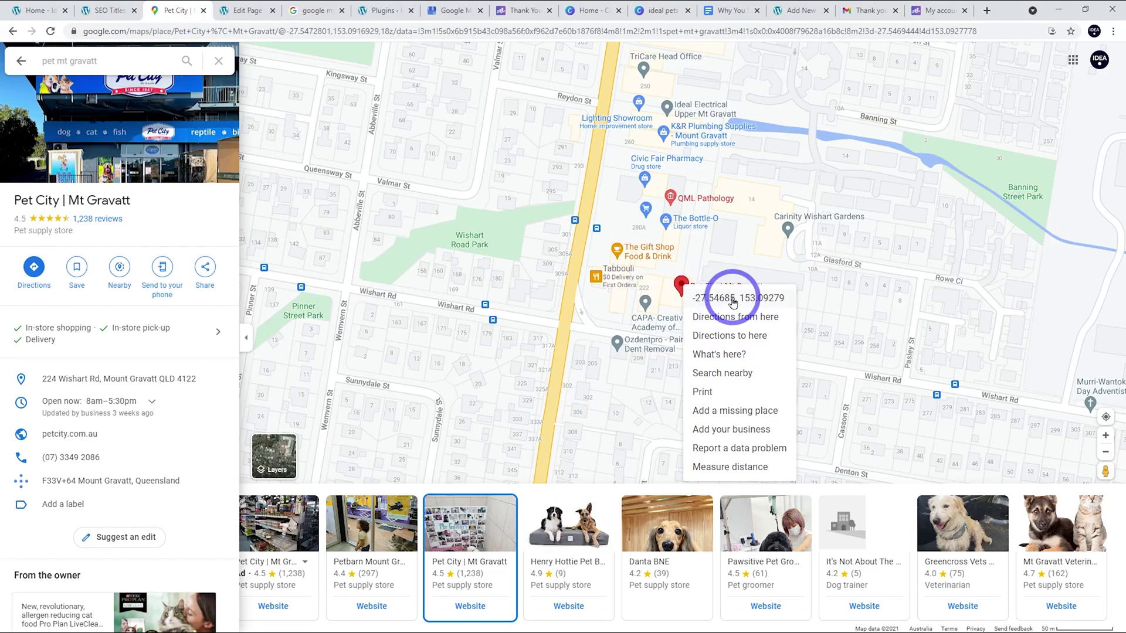
pyautogui.click(750, 300)
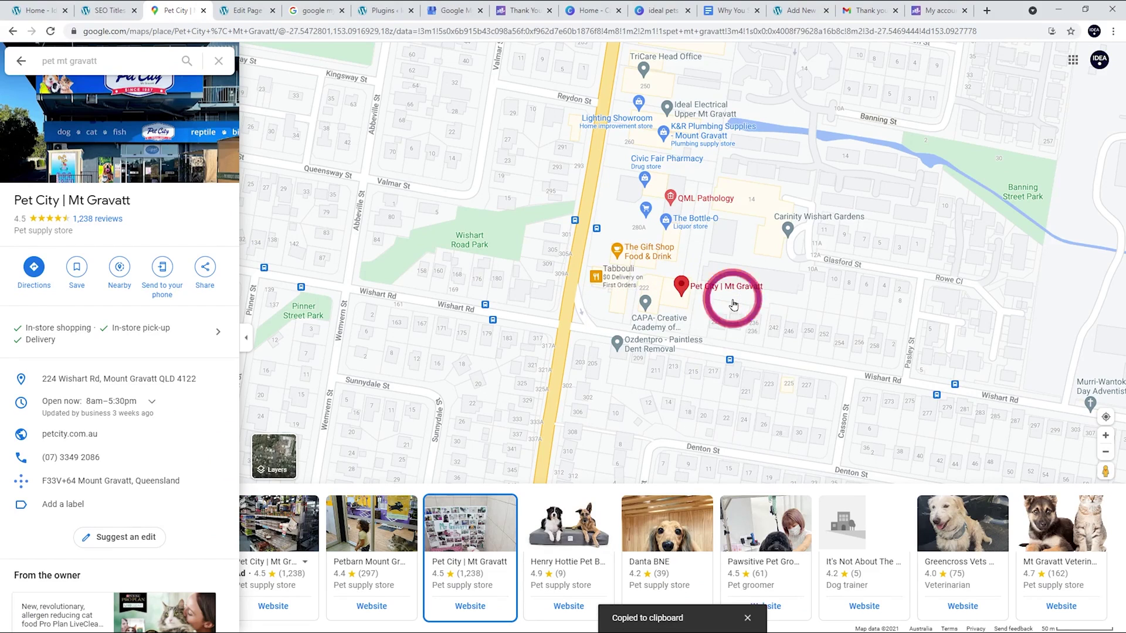
pyautogui.click(100, 8)
pyautogui.click(351, 458)
pyautogui.hotkey('ctrl', 'v')
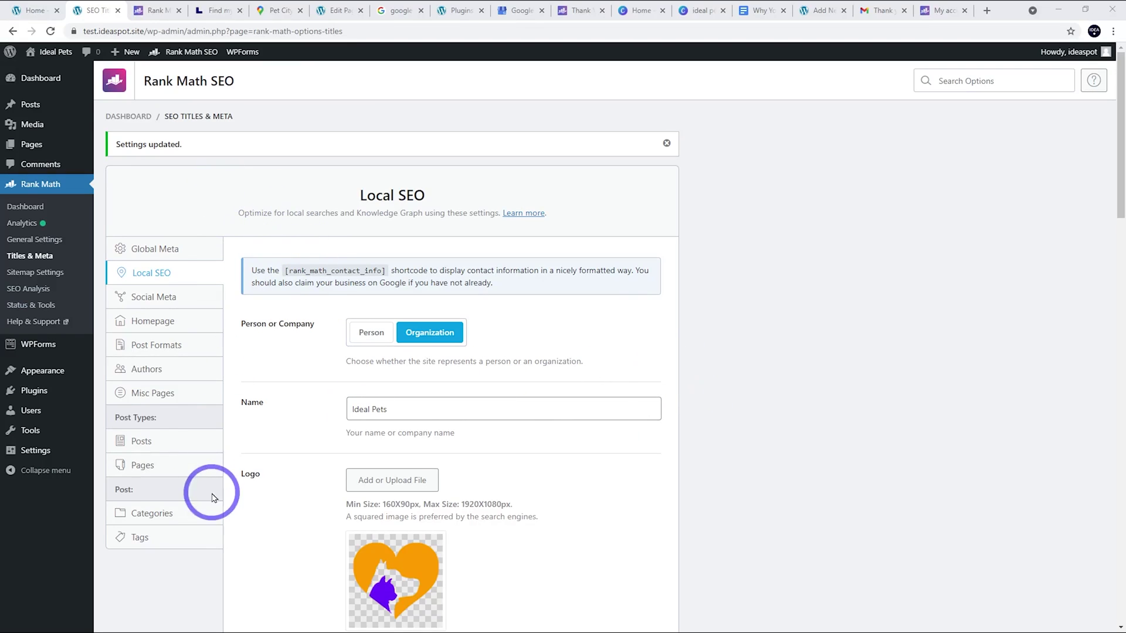
# - Review the Global Meta and Social Meta sections of Titles & Meta
pyautogui.click(150, 251)
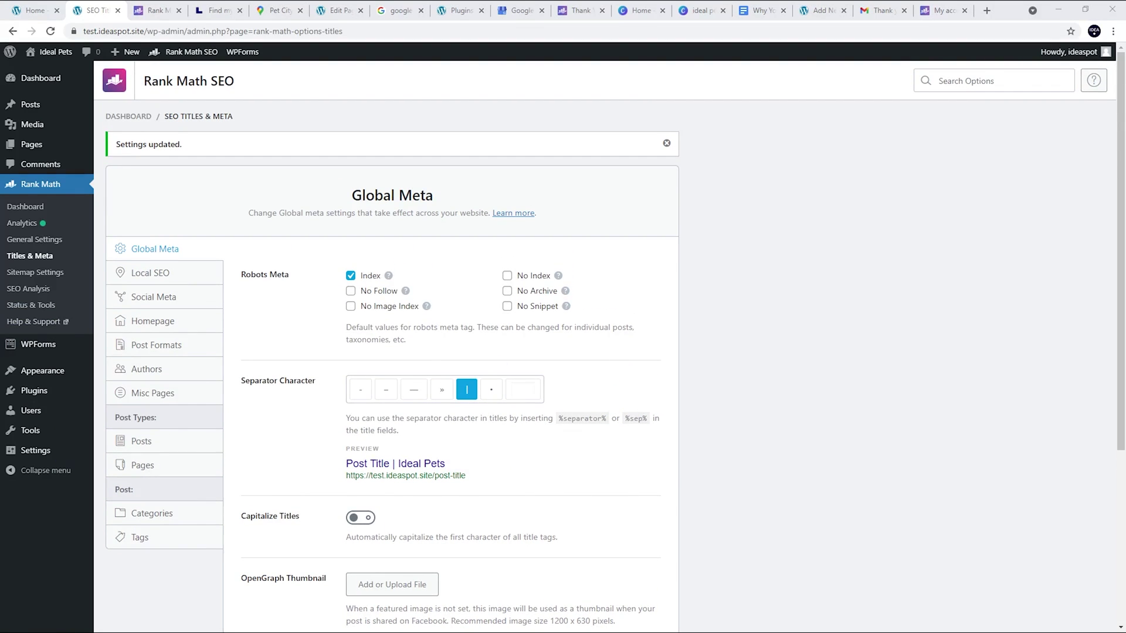
pyautogui.click(151, 303)
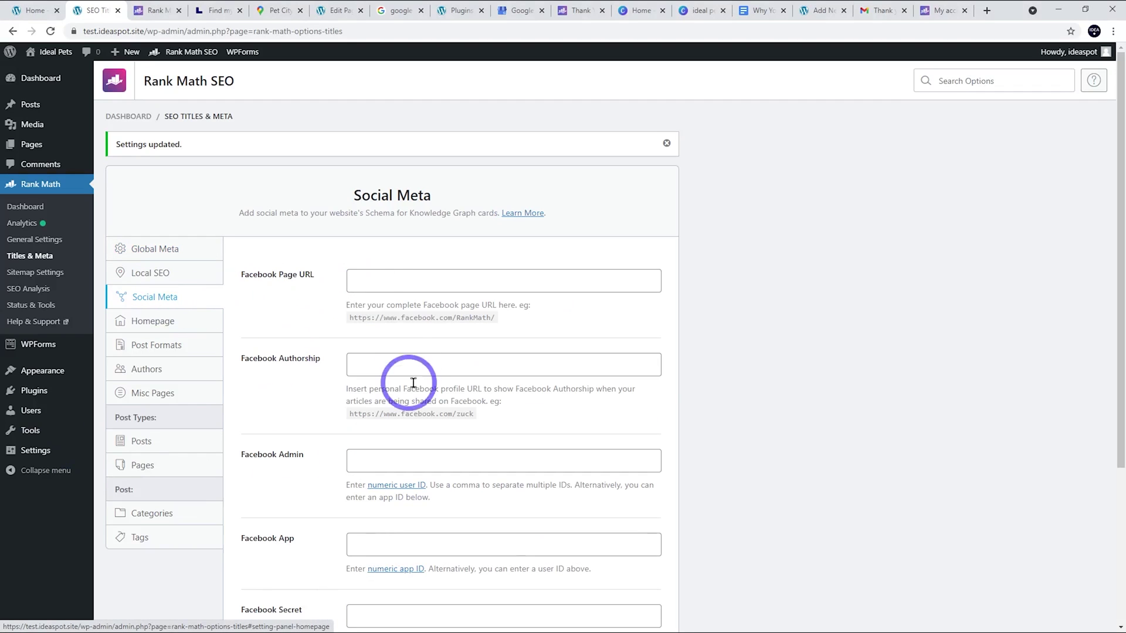
pyautogui.scroll(-4, 296, 272)
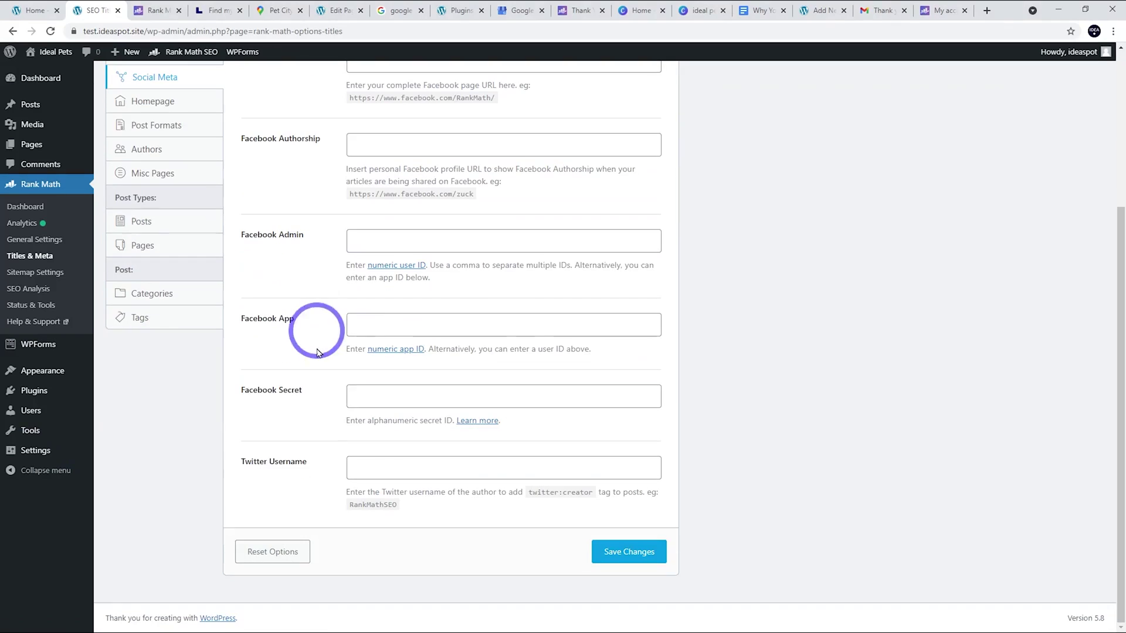
pyautogui.scroll(4, 272, 465)
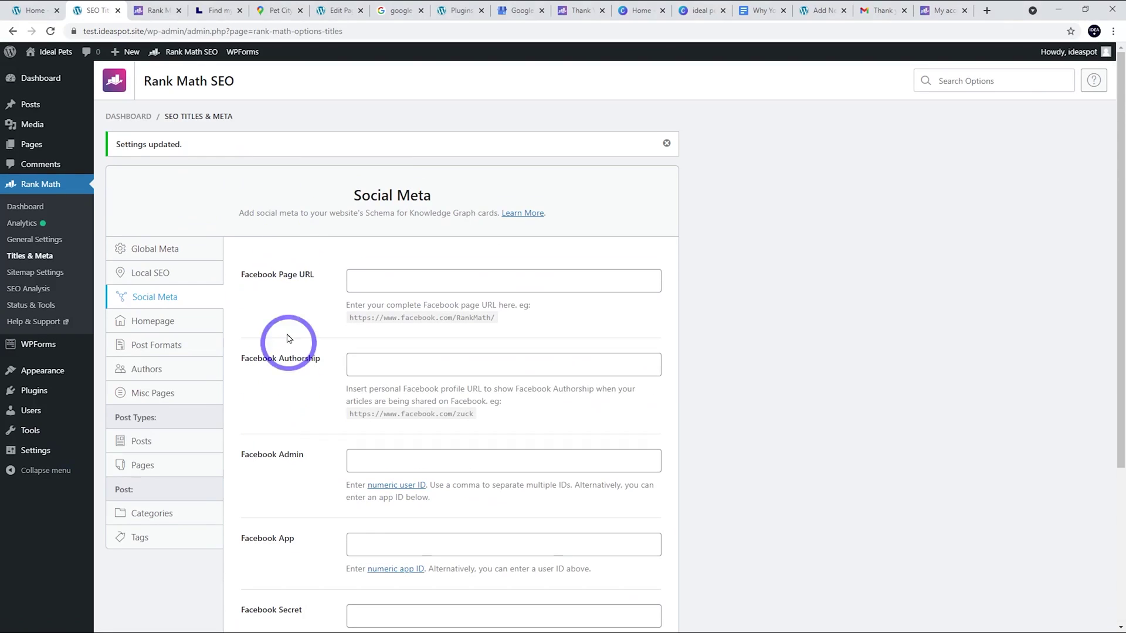
pyautogui.click(162, 243)
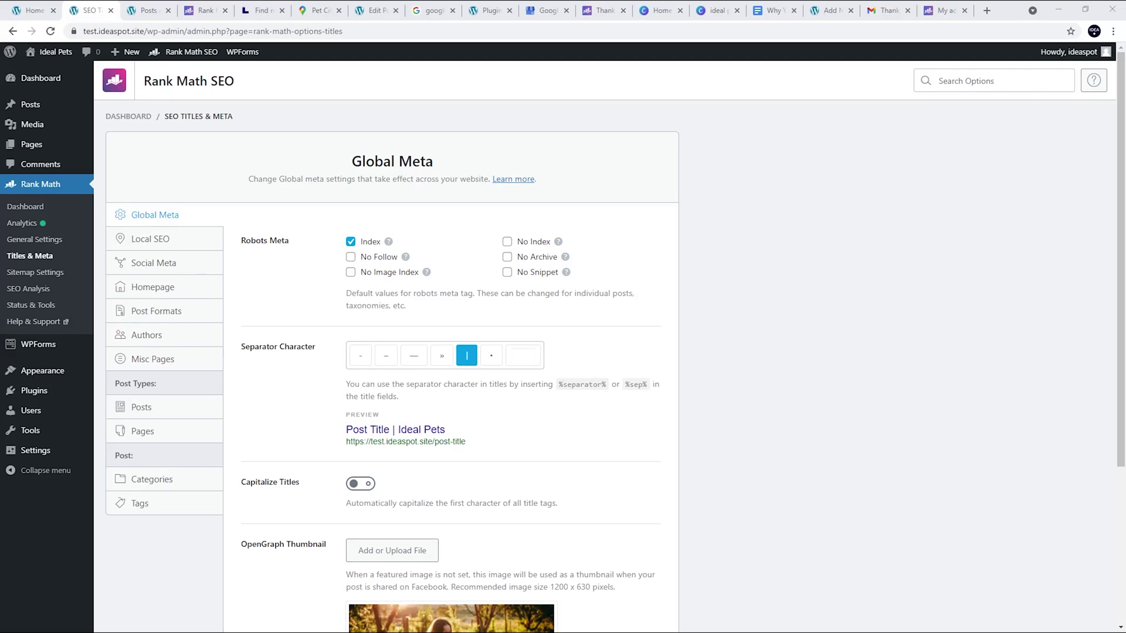
# - Step through Homepage, Post Formats, Authors, Misc Pages, Posts, Pages, Categories and Tags settings
pyautogui.click(158, 288)
pyautogui.click(176, 312)
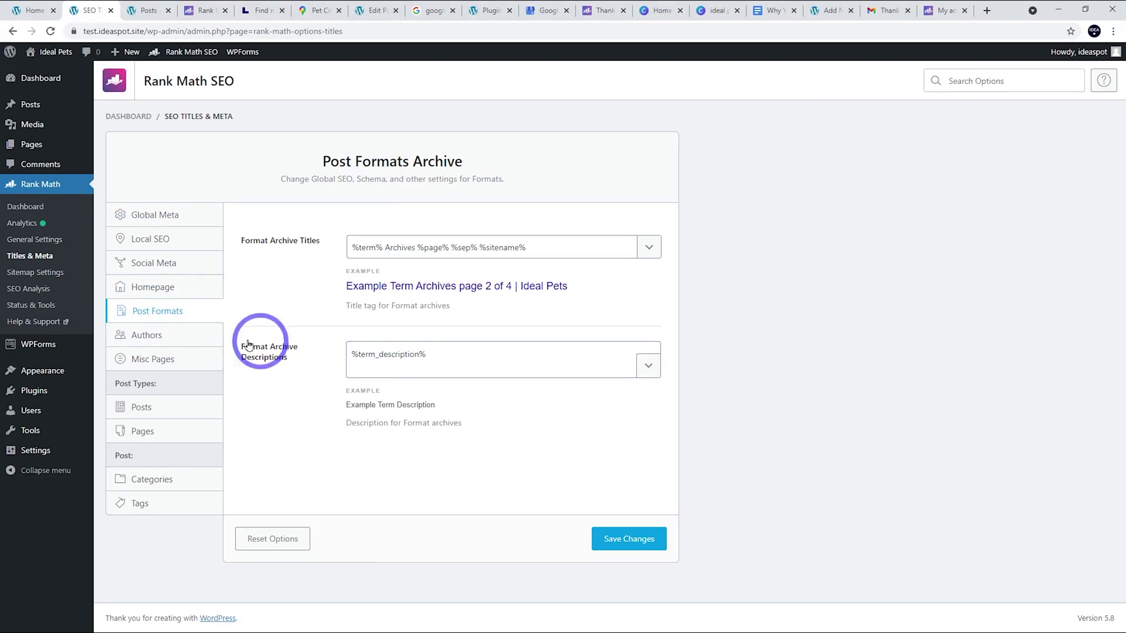
pyautogui.click(199, 335)
pyautogui.click(153, 359)
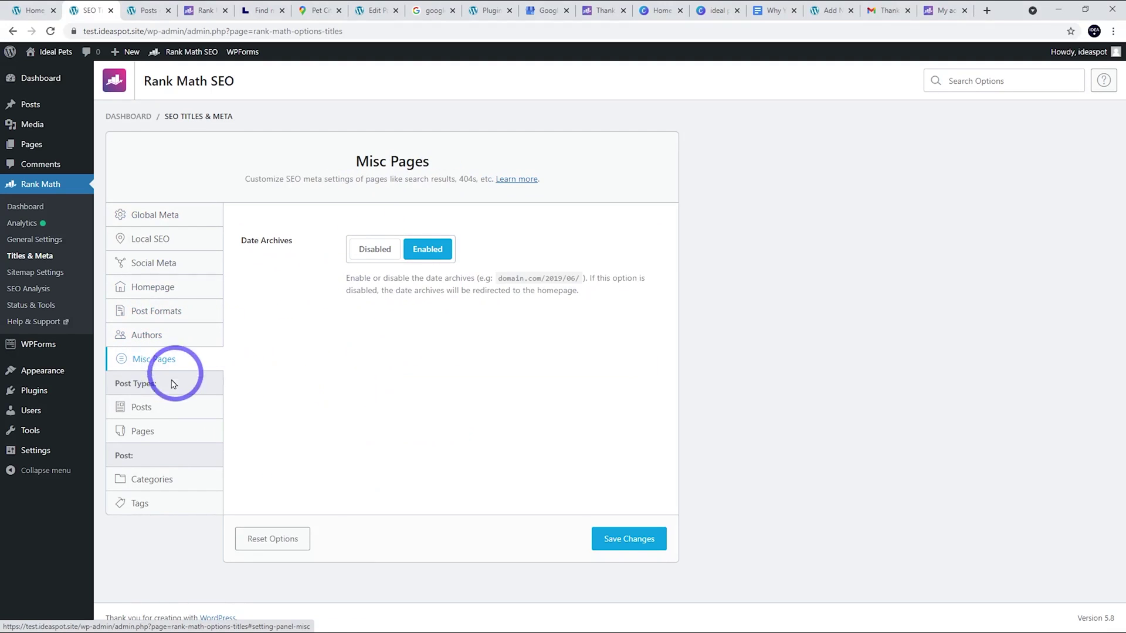
pyautogui.click(144, 407)
pyautogui.click(143, 433)
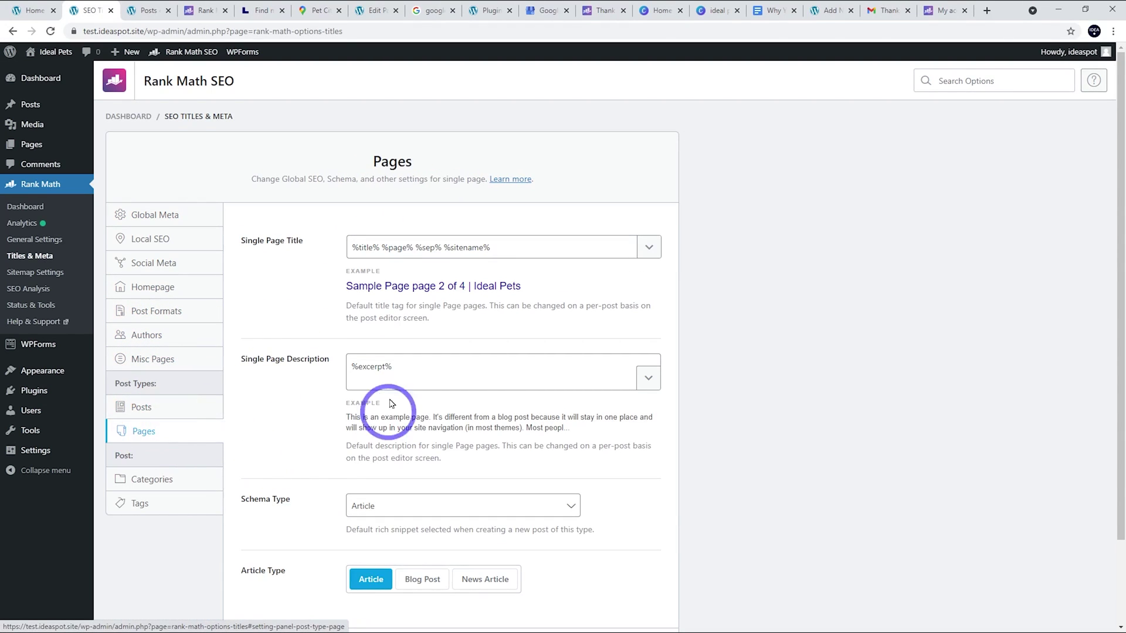
pyautogui.click(200, 482)
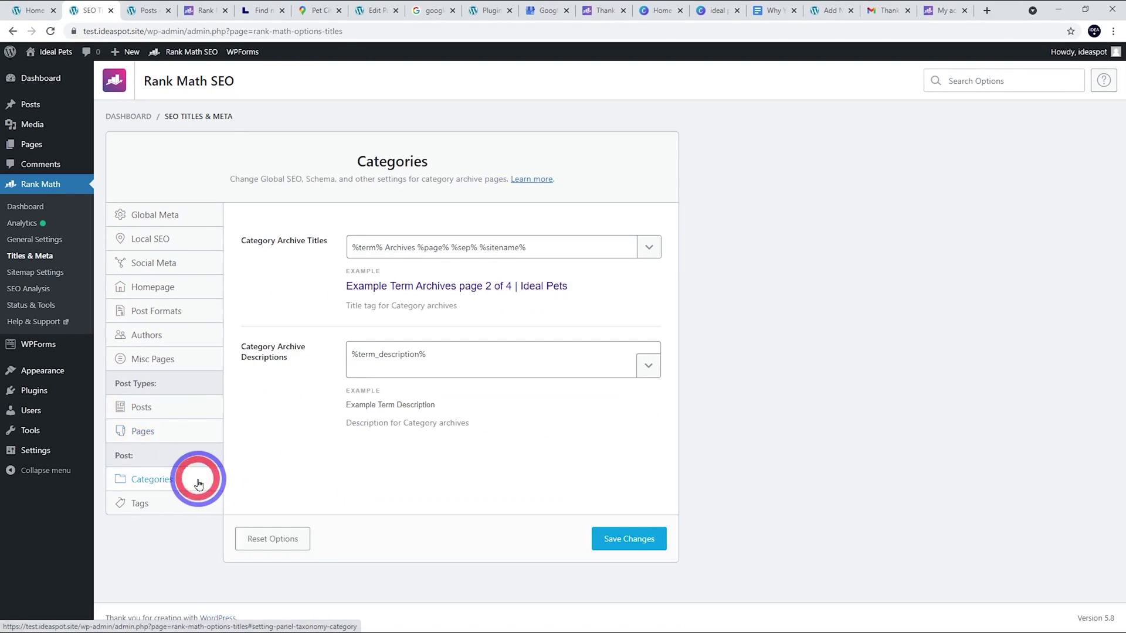
pyautogui.click(176, 508)
pyautogui.click(402, 366)
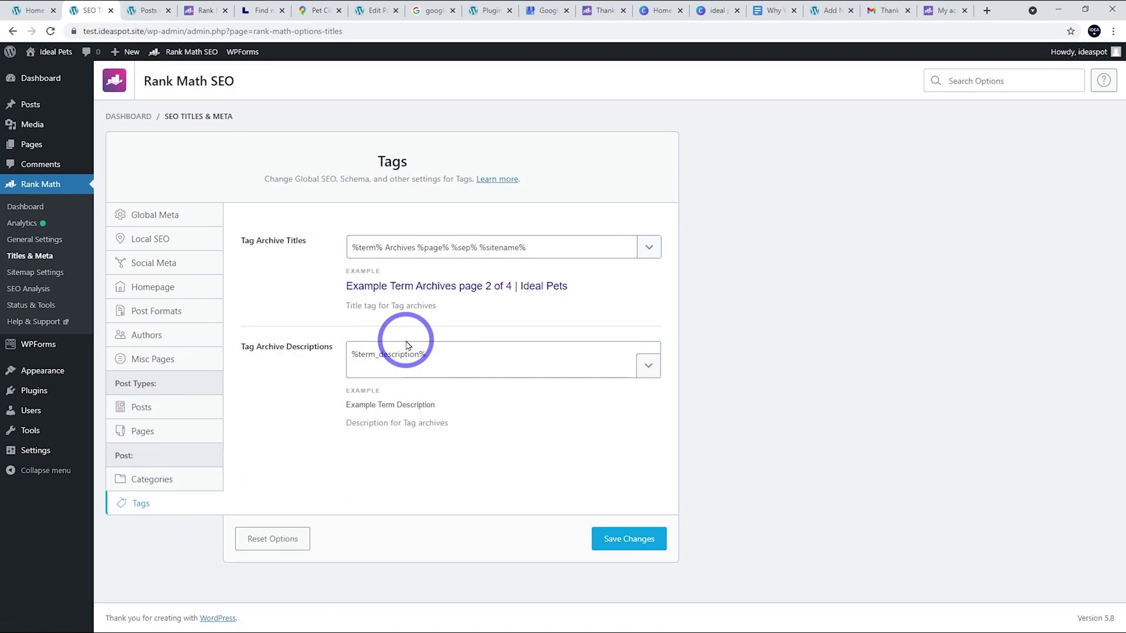
pyautogui.click(150, 10)
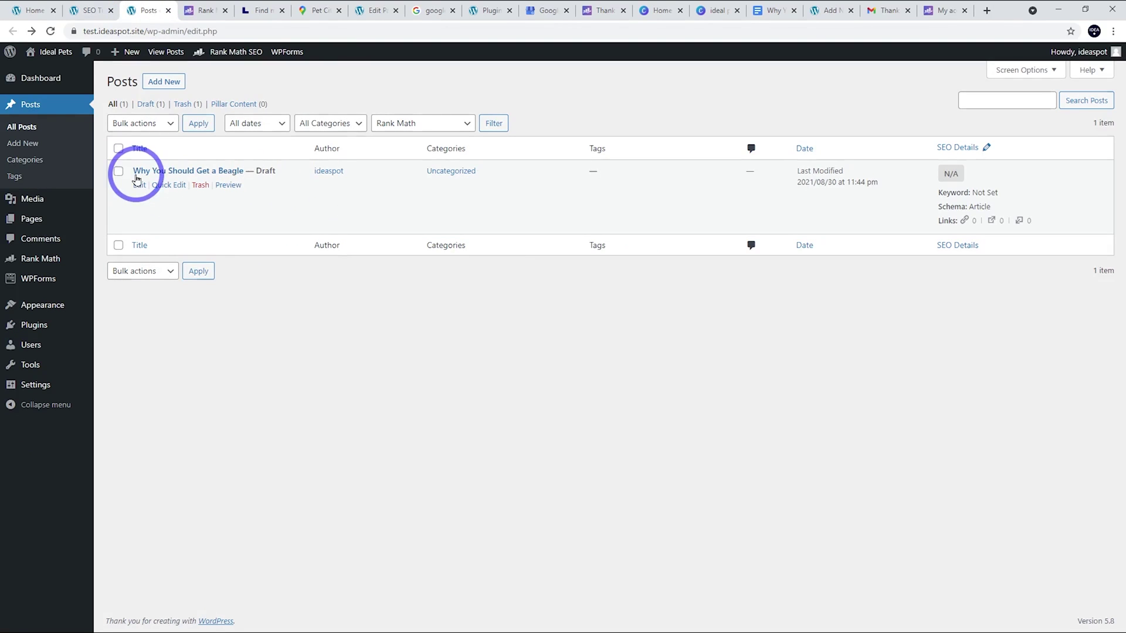
# - Open the beagle draft for editing, glance at the Ideal Pets homepage, then return to the editor
pyautogui.click(139, 185)
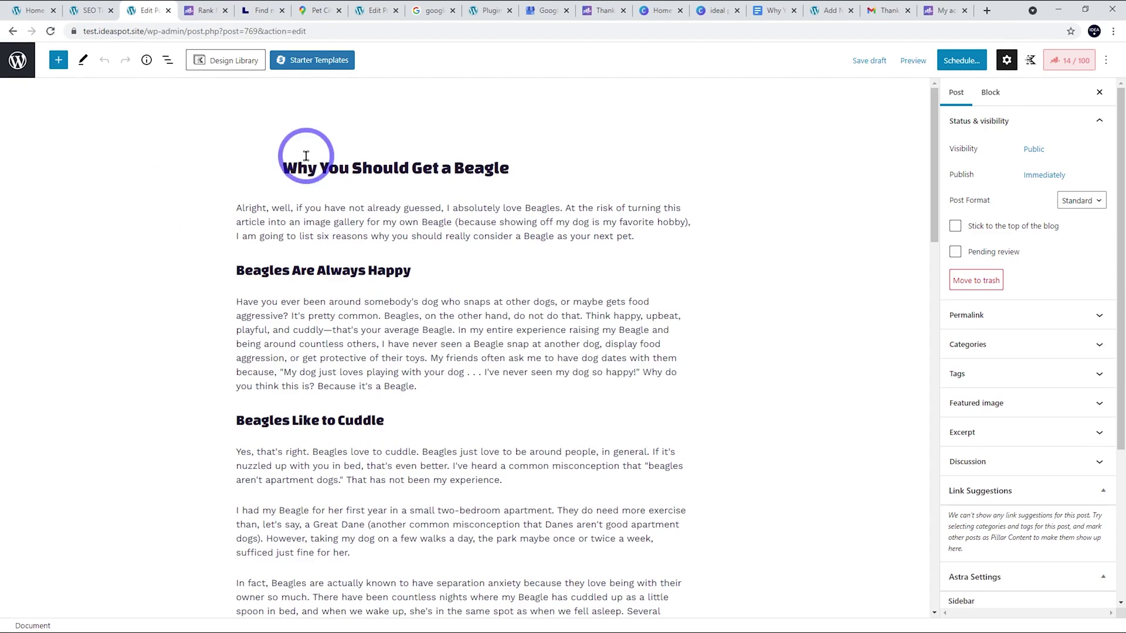
pyautogui.click(18, 11)
pyautogui.click(150, 8)
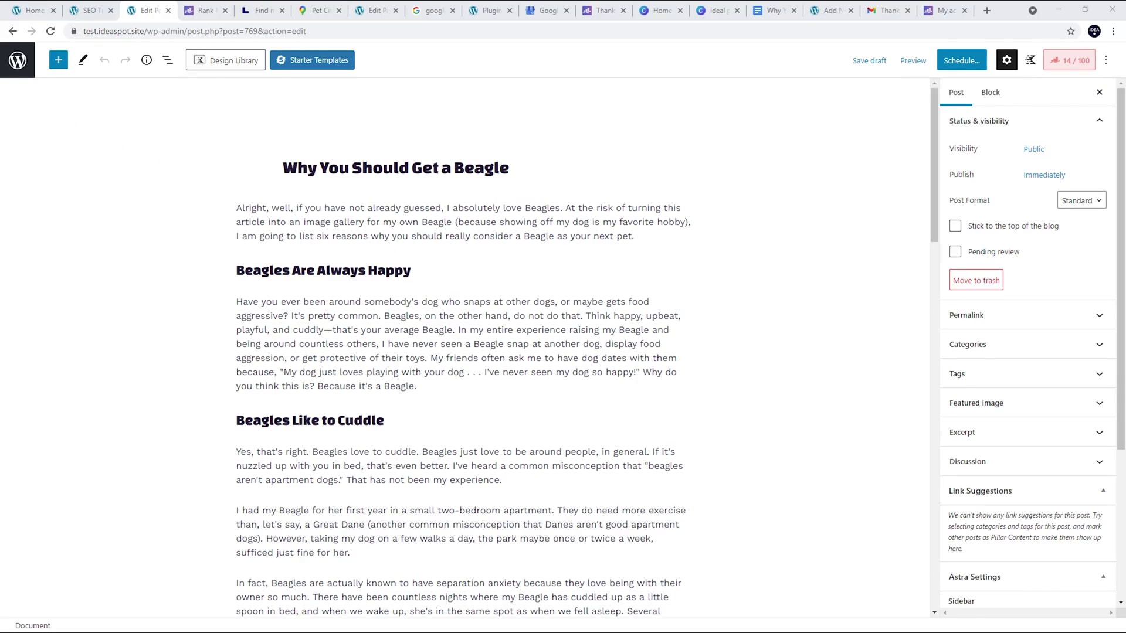
# - Enter 'Why Get a Beagle' as the Rank Math focus keyword
pyautogui.click(1006, 63)
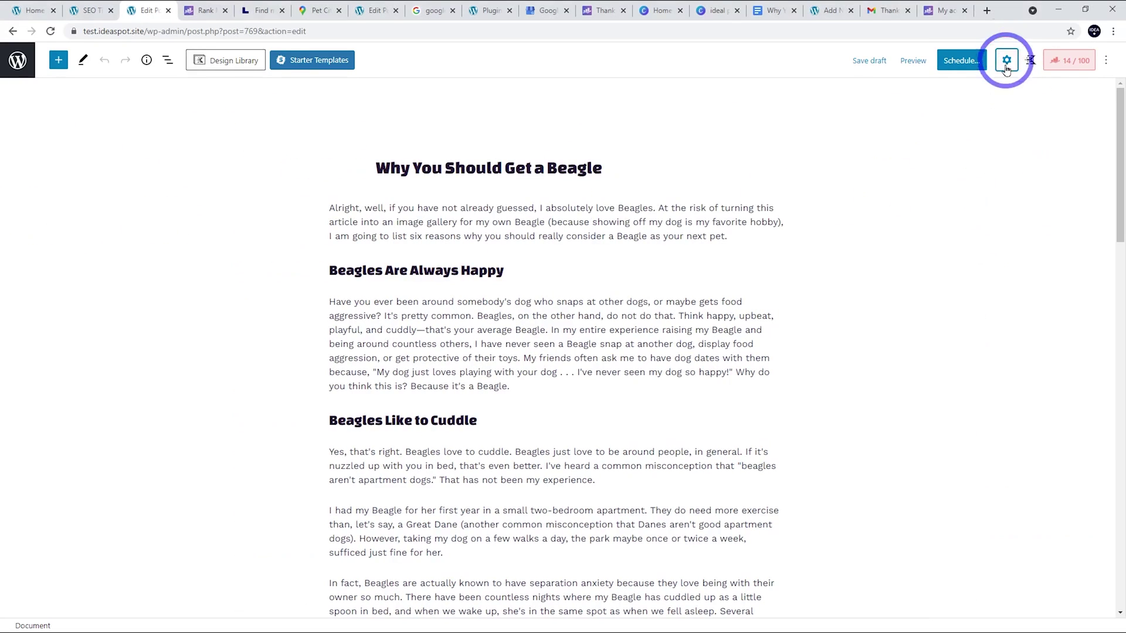
pyautogui.click(1053, 64)
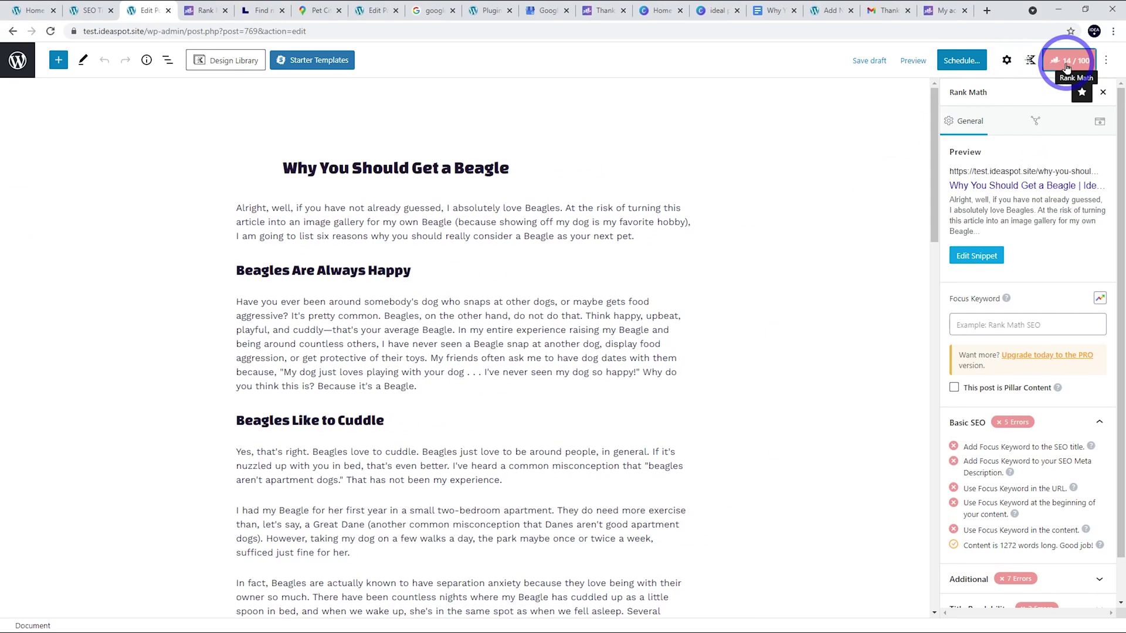
pyautogui.scroll(-1, 1010, 401)
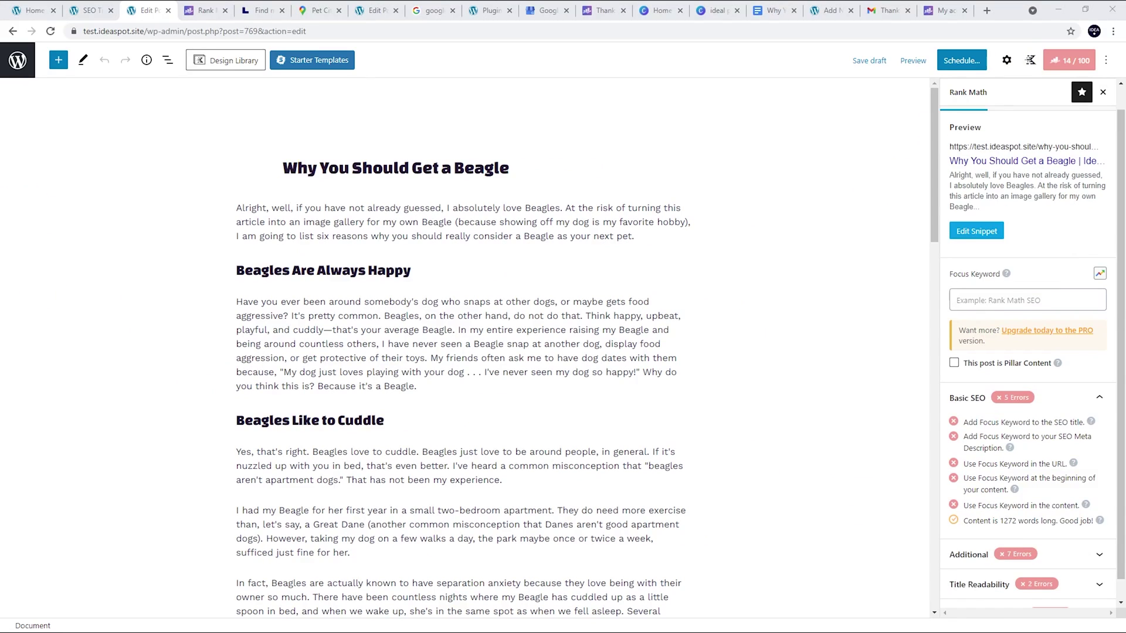
pyautogui.click(972, 300)
pyautogui.write('Why Get a Beagle')
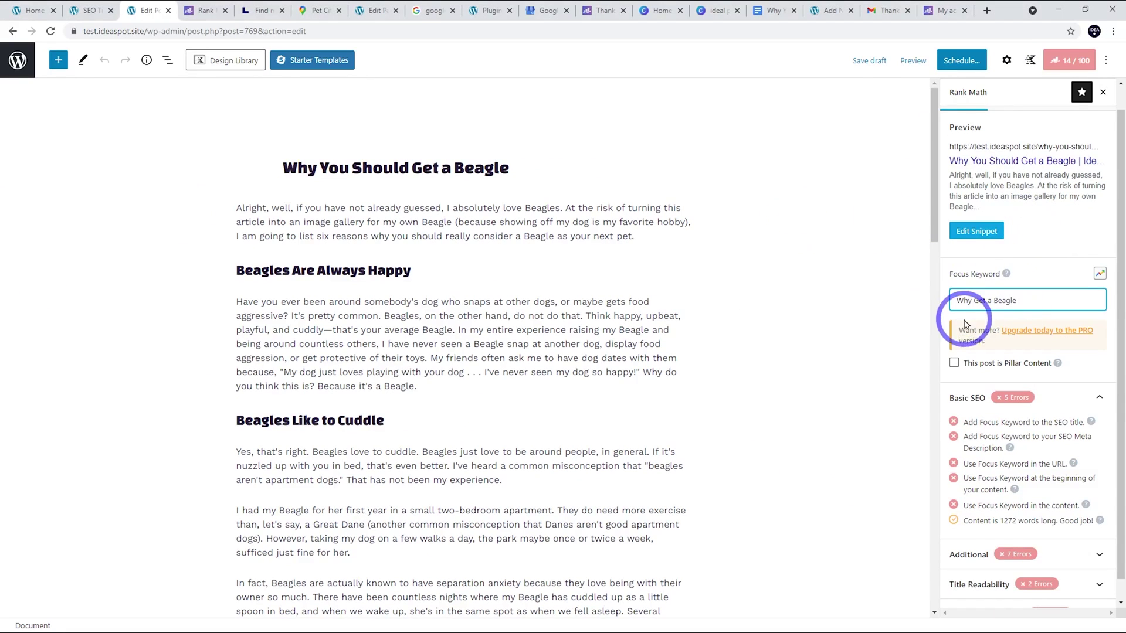
pyautogui.click(1017, 299)
pyautogui.click(415, 157)
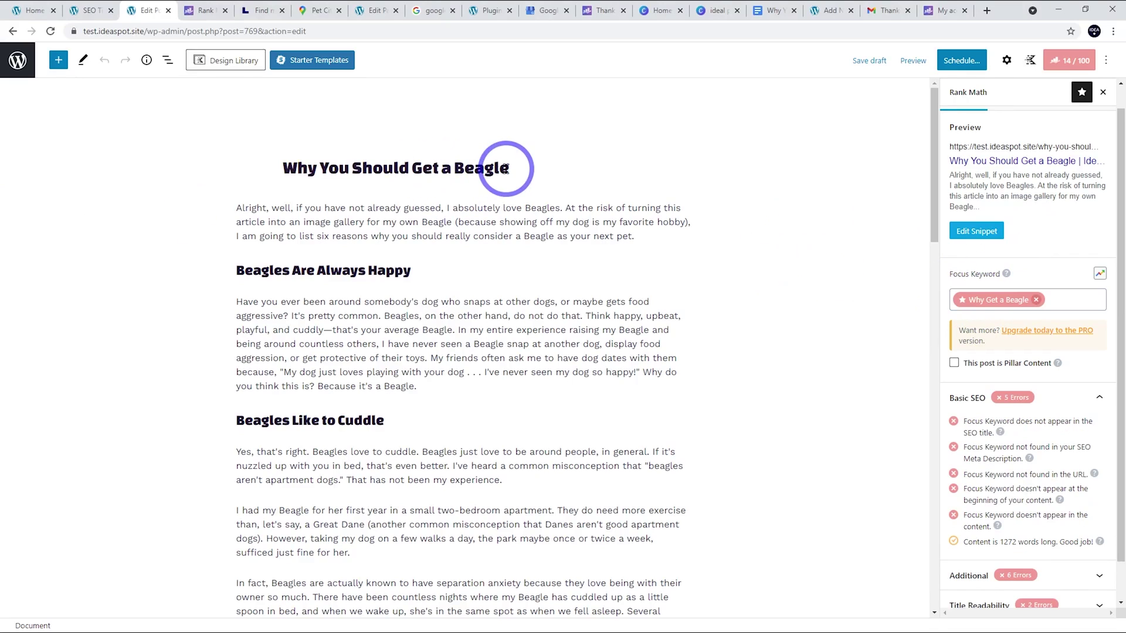
# - Replace the title wording so it reads 'Why Get a Beagle'
pyautogui.moveTo(508, 167); pyautogui.dragTo(302, 157)
pyautogui.write('Get a Beagle')
pyautogui.click(401, 219)
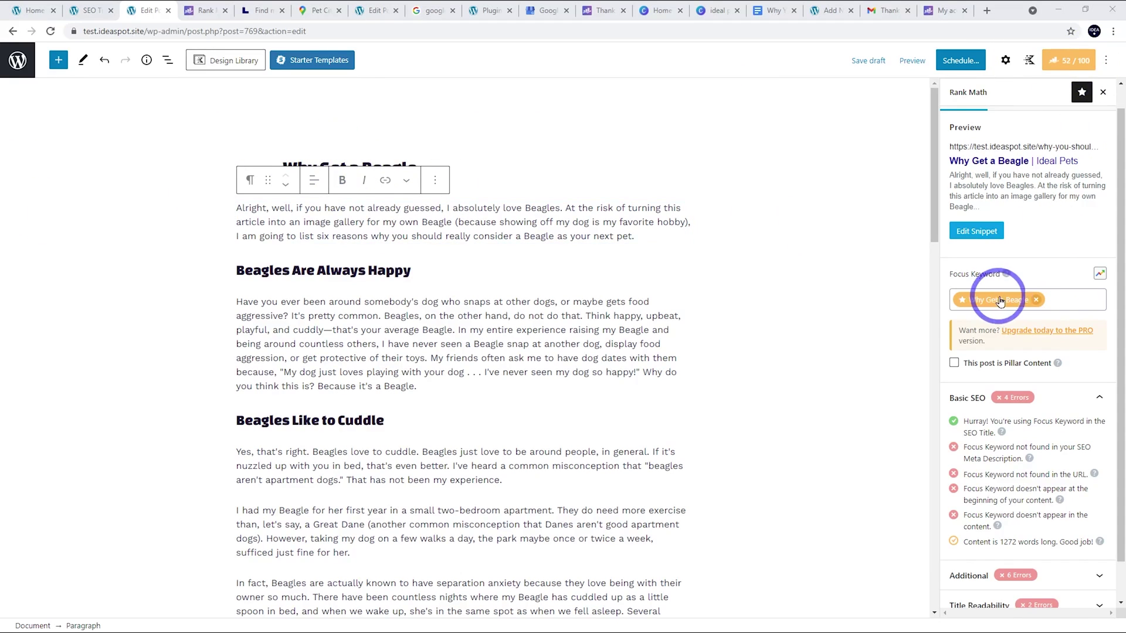
# - Add ', So why get a Beagle?' after 'Beagles' in the opening sentence
pyautogui.scroll(-1, 1023, 409)
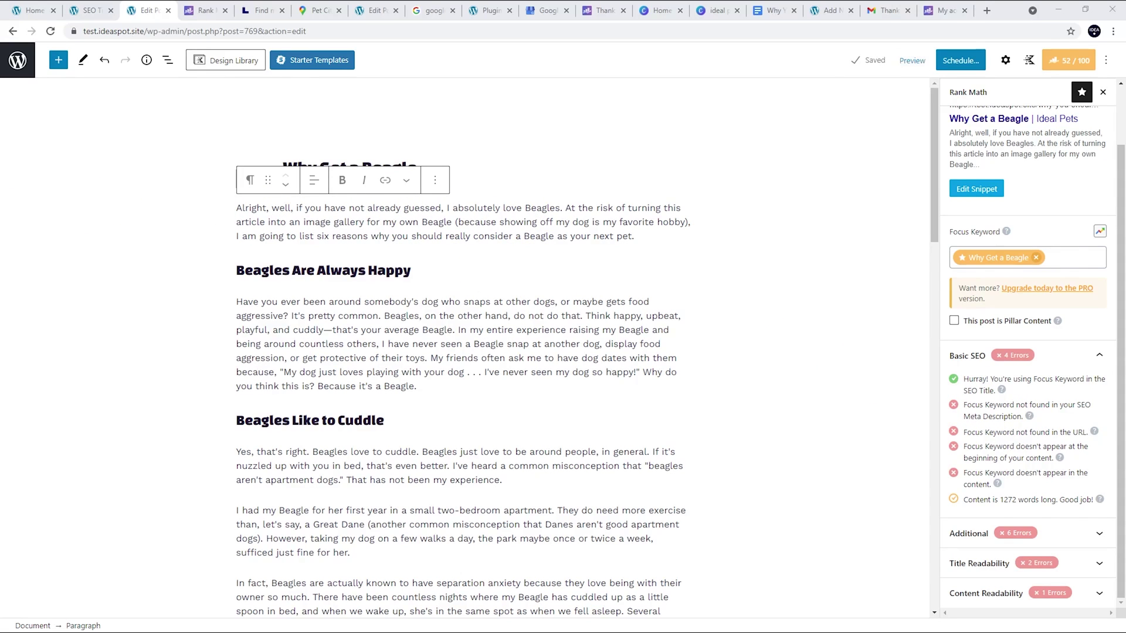
pyautogui.click(560, 209)
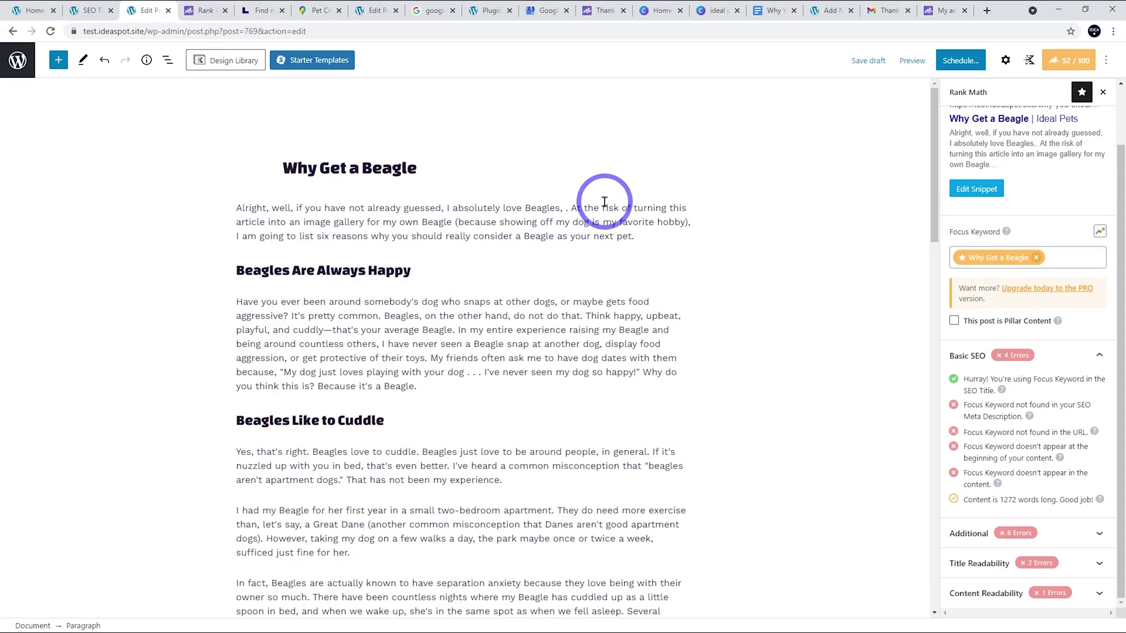
pyautogui.write(', So')
pyautogui.write('Why Get a Beagle')
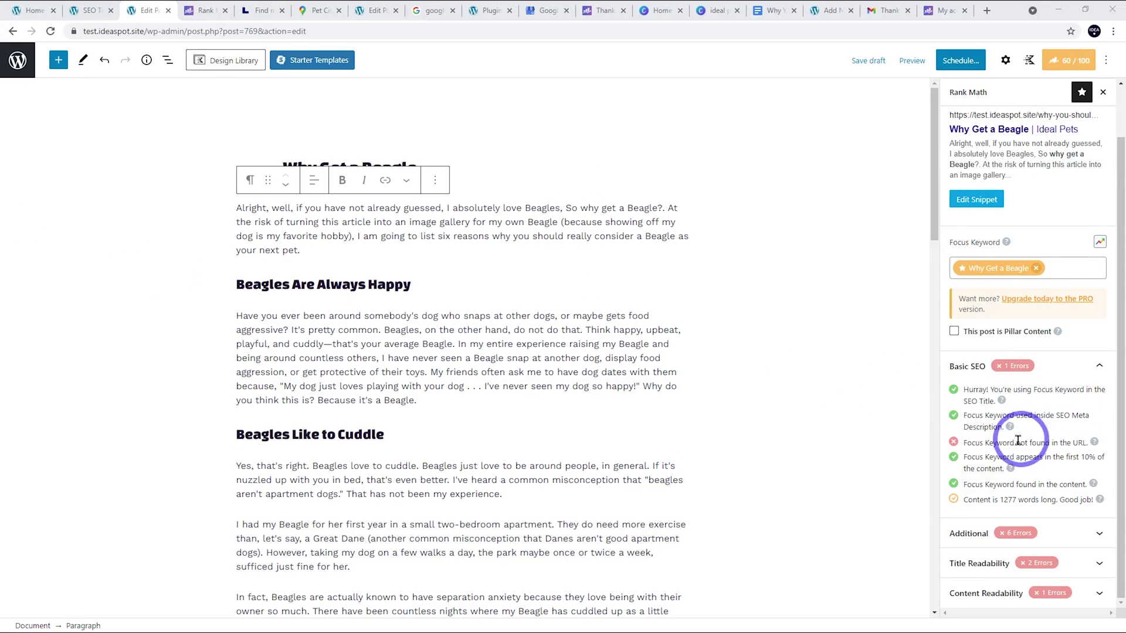
# - Confirm the why-get-a-beagle permalink, save the draft, and check the 65/100 Rank Math score
pyautogui.click(1005, 61)
pyautogui.click(966, 92)
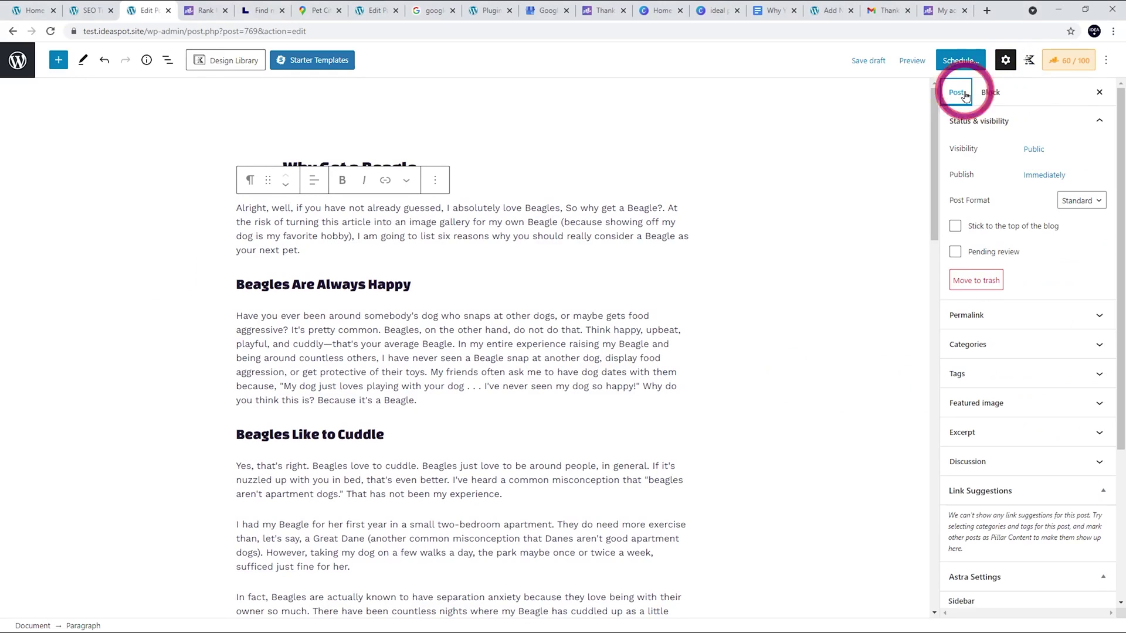
pyautogui.click(984, 316)
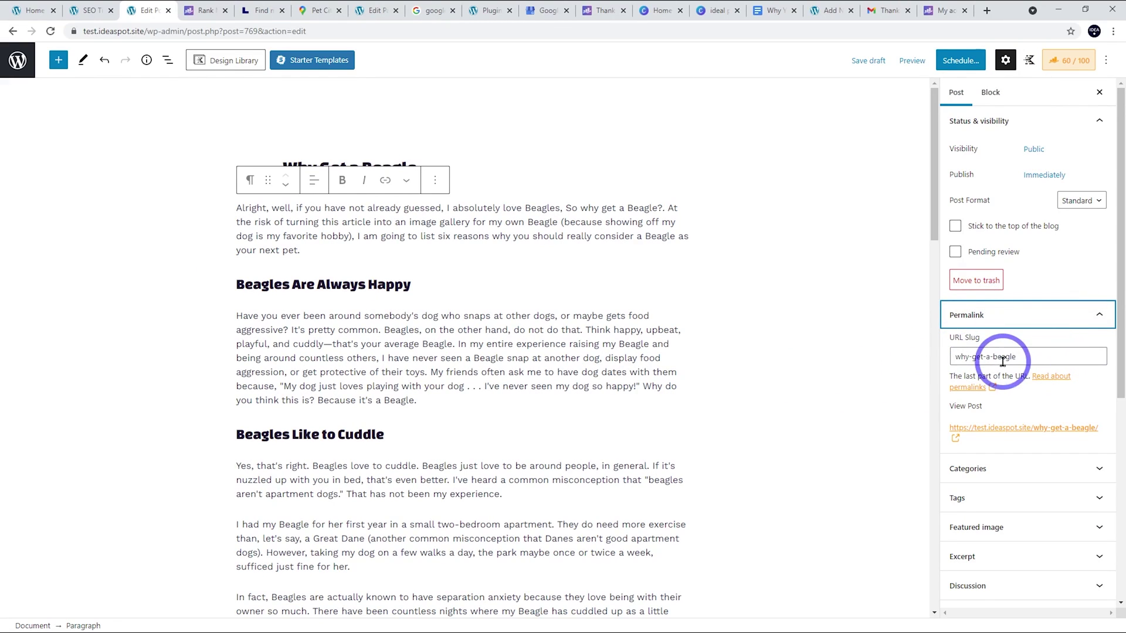
pyautogui.click(868, 60)
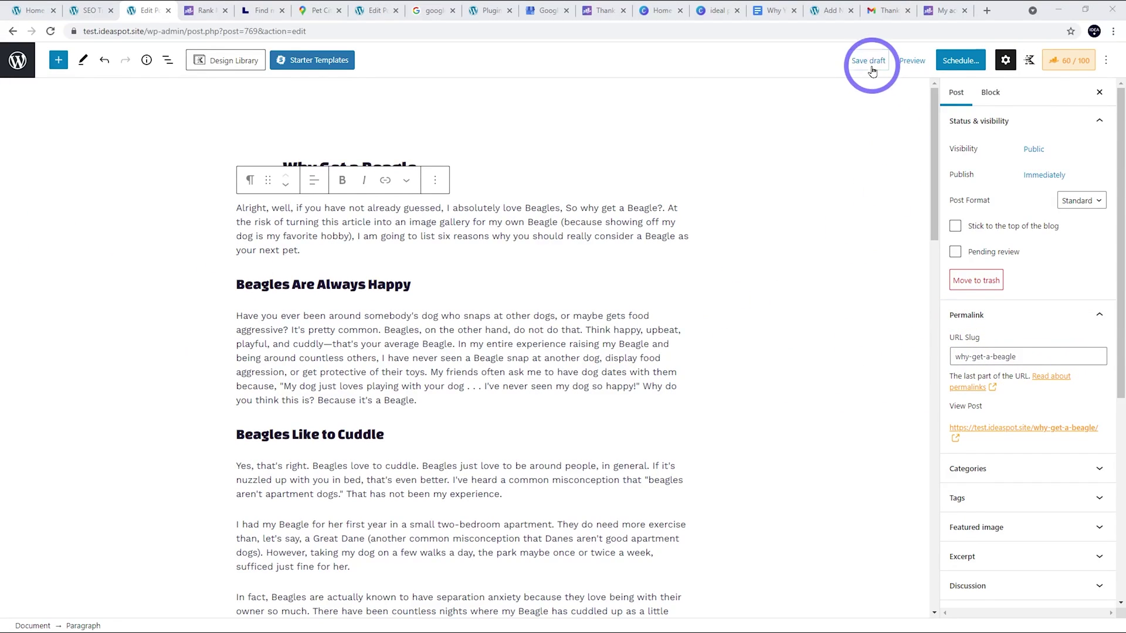
pyautogui.click(1069, 61)
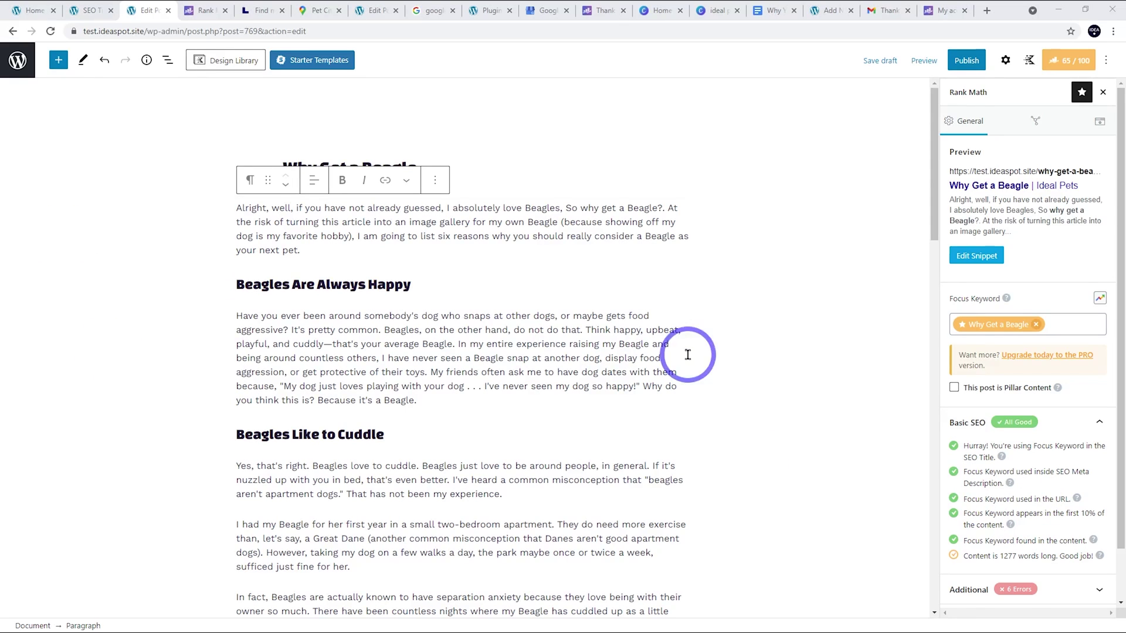
# - Review the meta description check's help note and expand the Additional checks list
pyautogui.click(1010, 483)
pyautogui.scroll(-2, 1023, 519)
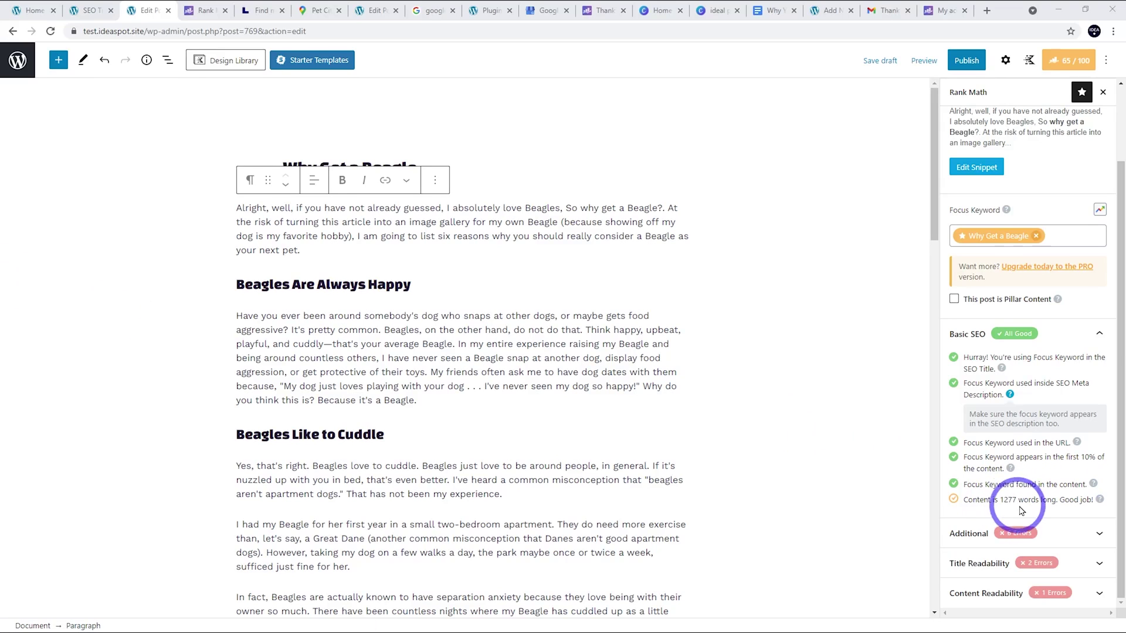
pyautogui.click(1054, 535)
pyautogui.scroll(-2, 1056, 530)
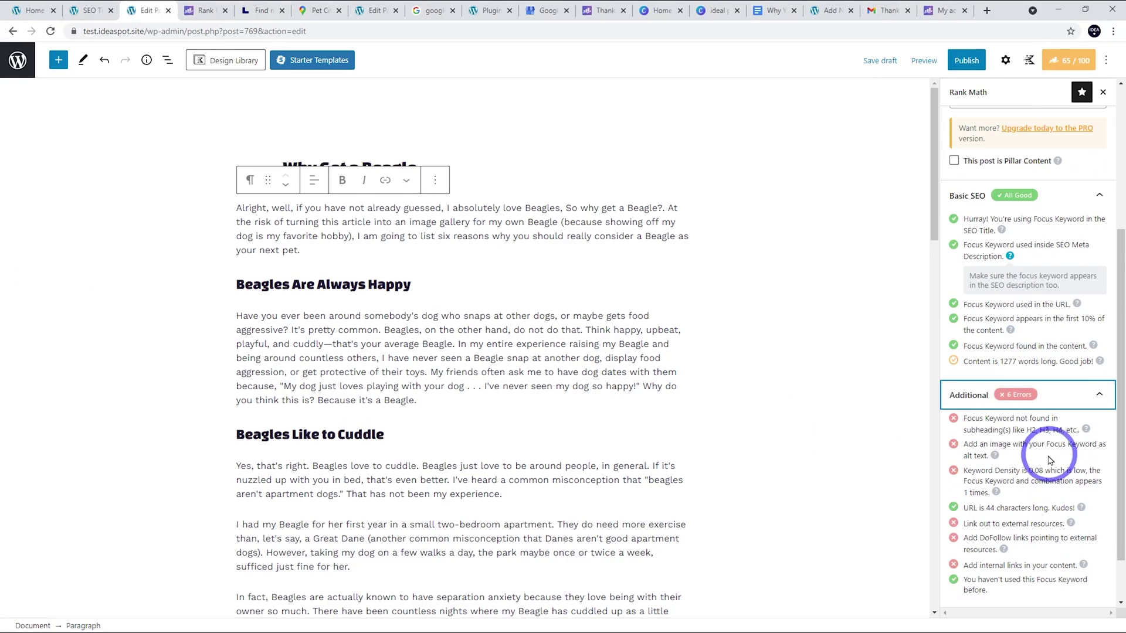
# - Prefix the first subheading with 'Why Get a Beagle -' and add an empty block below its paragraph
pyautogui.click(225, 420)
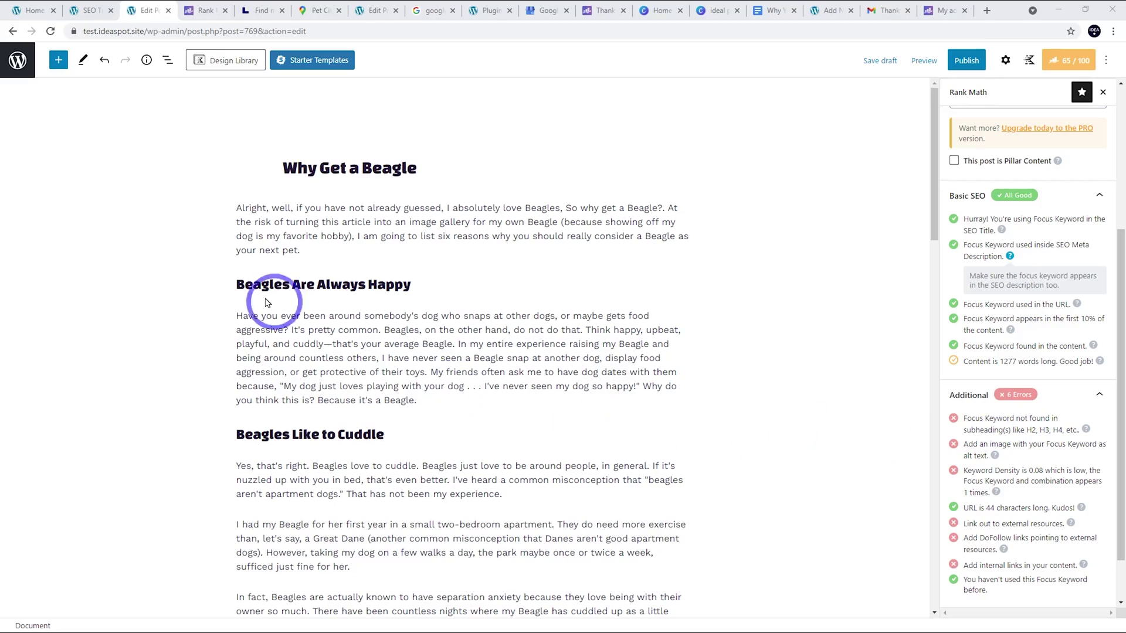
pyautogui.click(237, 288)
pyautogui.write('Why Get a Beagle')
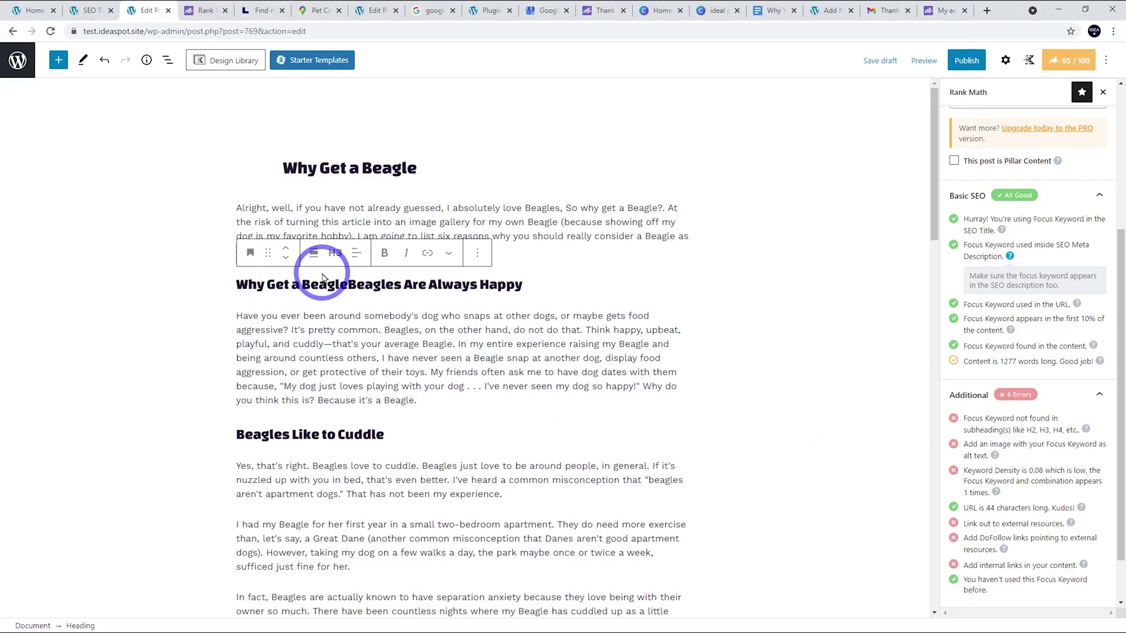
pyautogui.write('-')
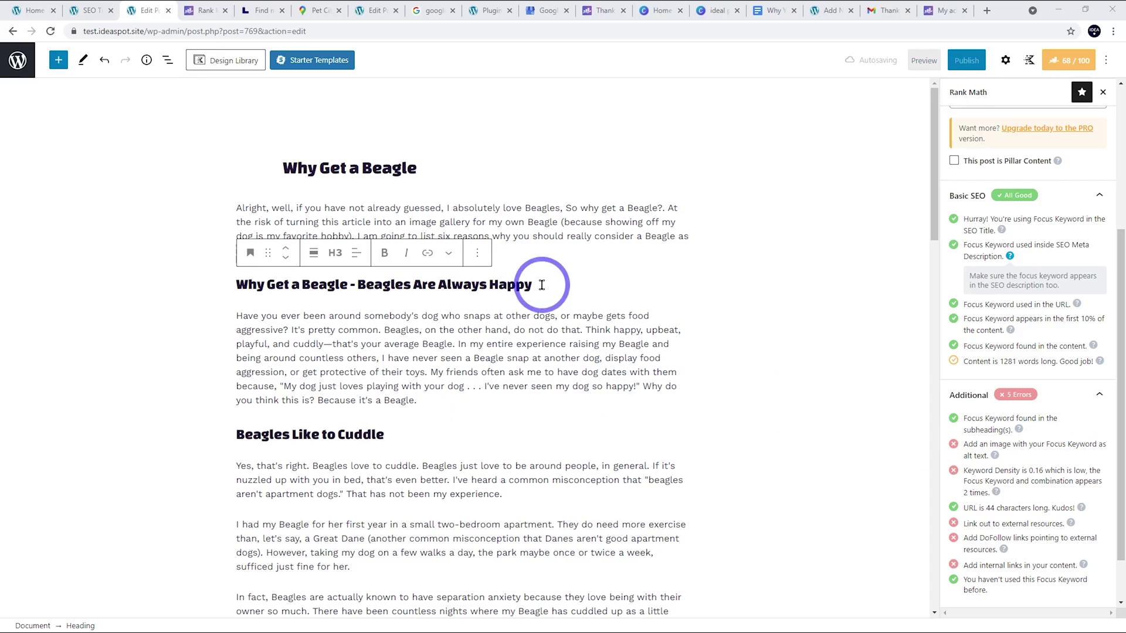
pyautogui.click(435, 415)
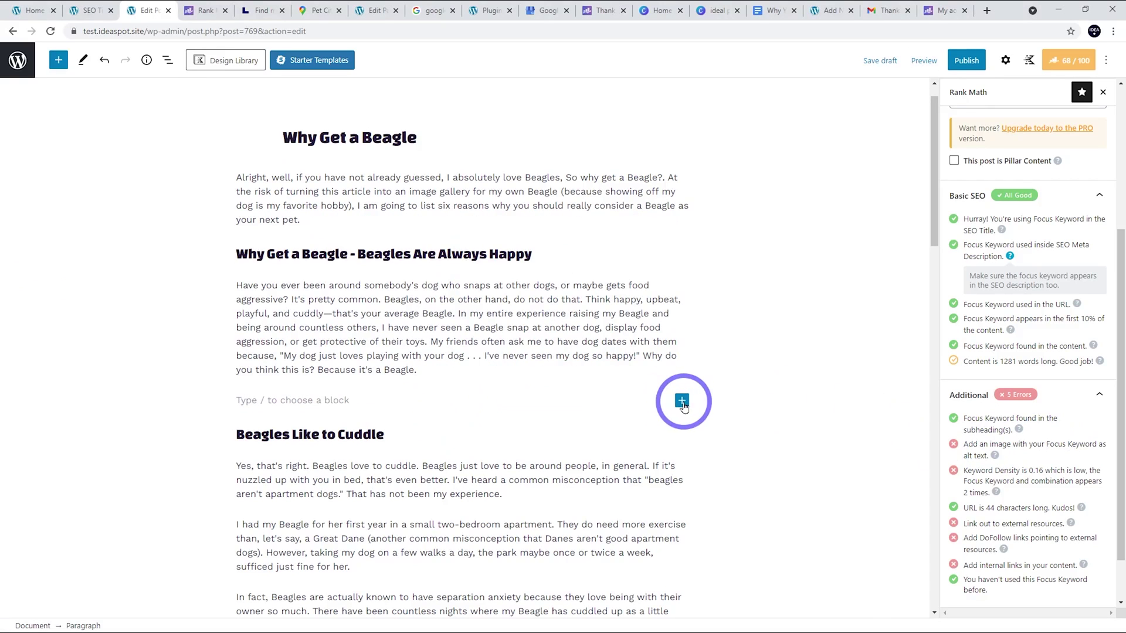
# - Insert the beagle puppy photo from the Media Library with alt text 'Why Get a Beagle'
pyautogui.click(682, 402)
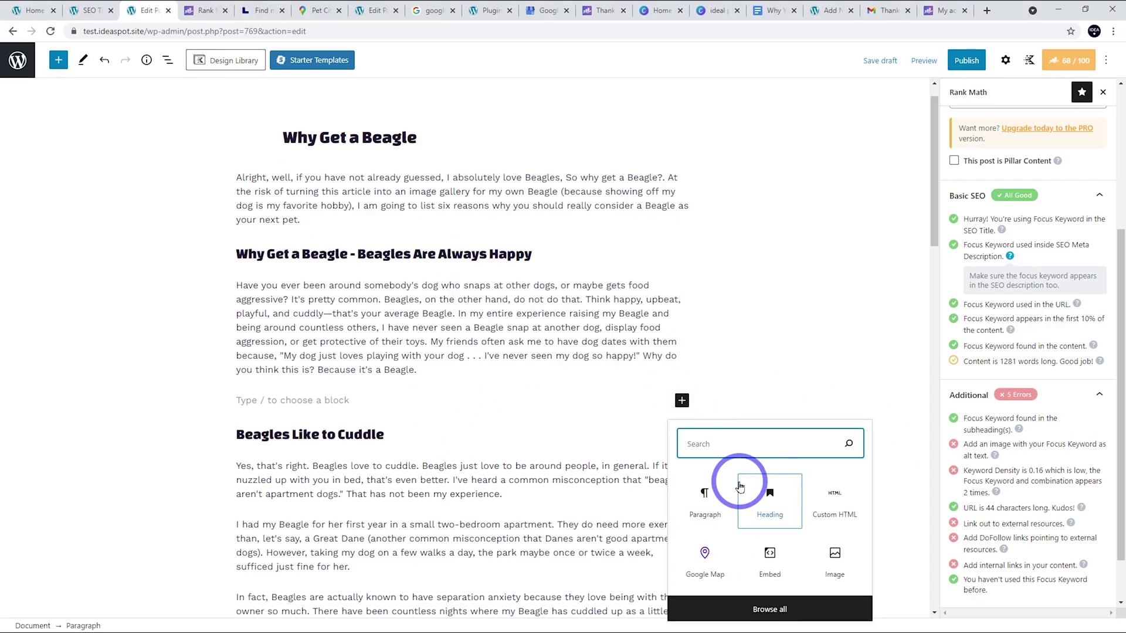
pyautogui.click(821, 557)
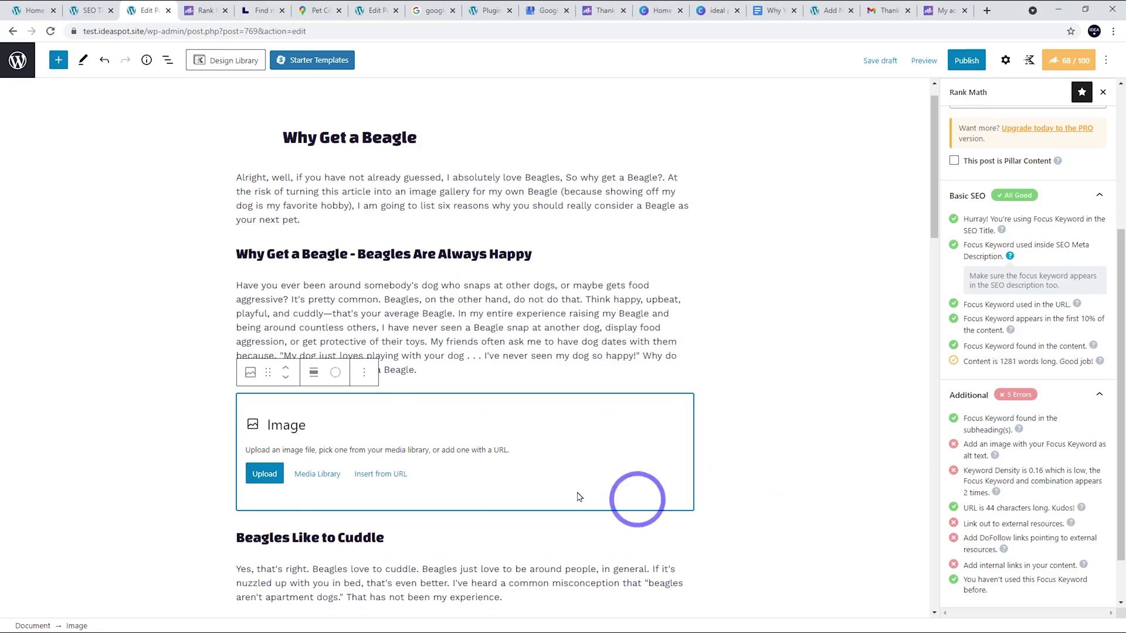
pyautogui.click(309, 472)
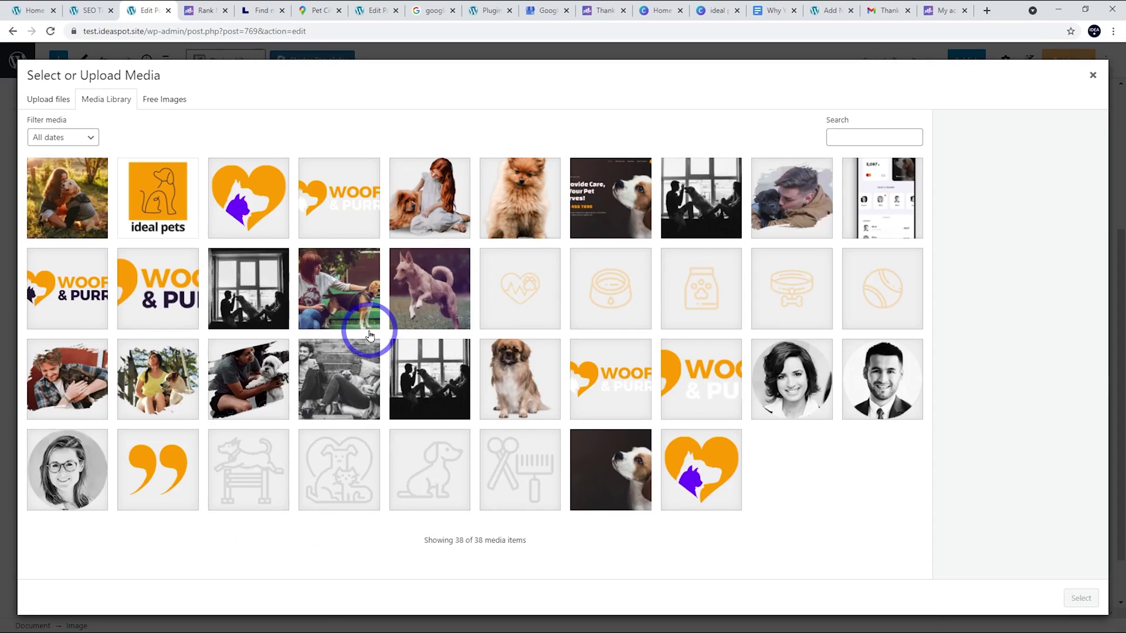
pyautogui.click(620, 465)
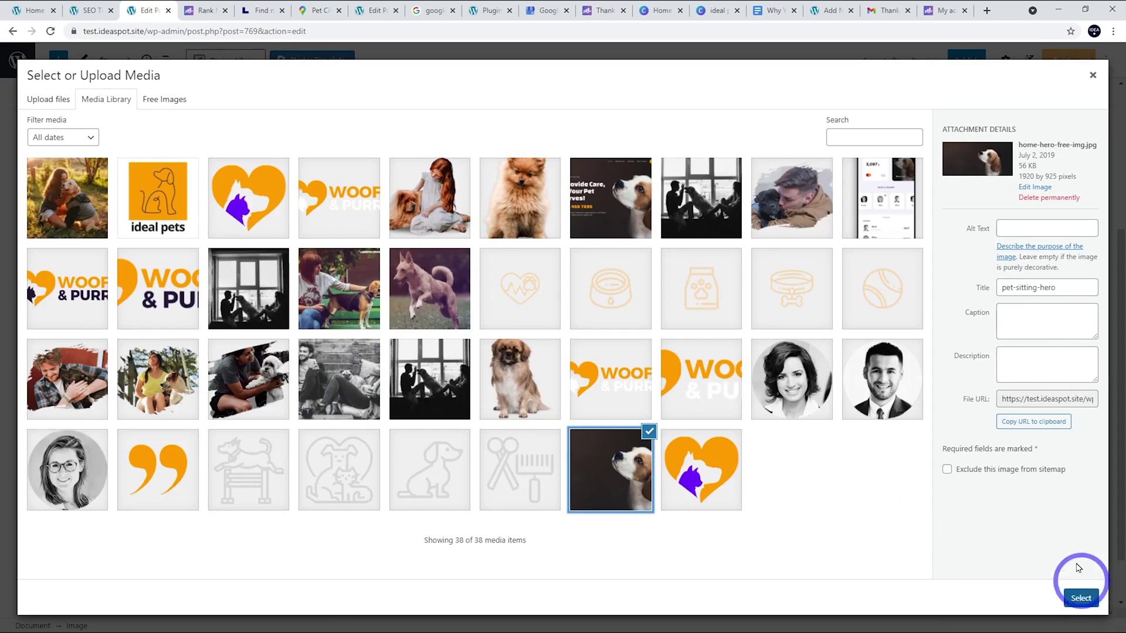
pyautogui.click(1030, 230)
pyautogui.write('Why Get a Beagle')
pyautogui.click(1080, 598)
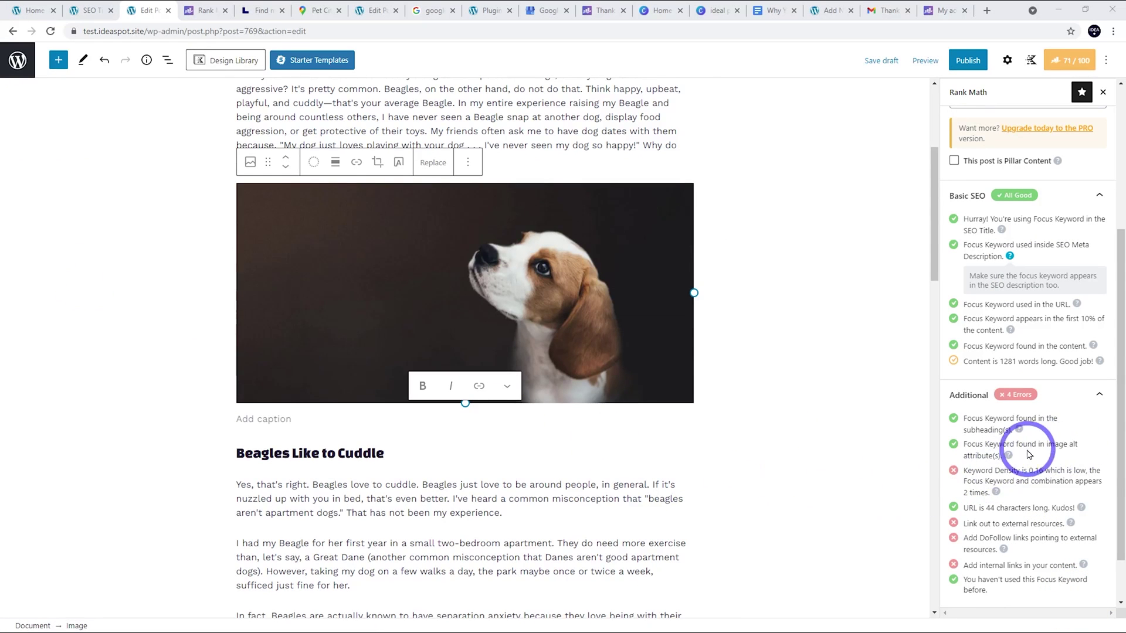
pyautogui.scroll(-2, 995, 473)
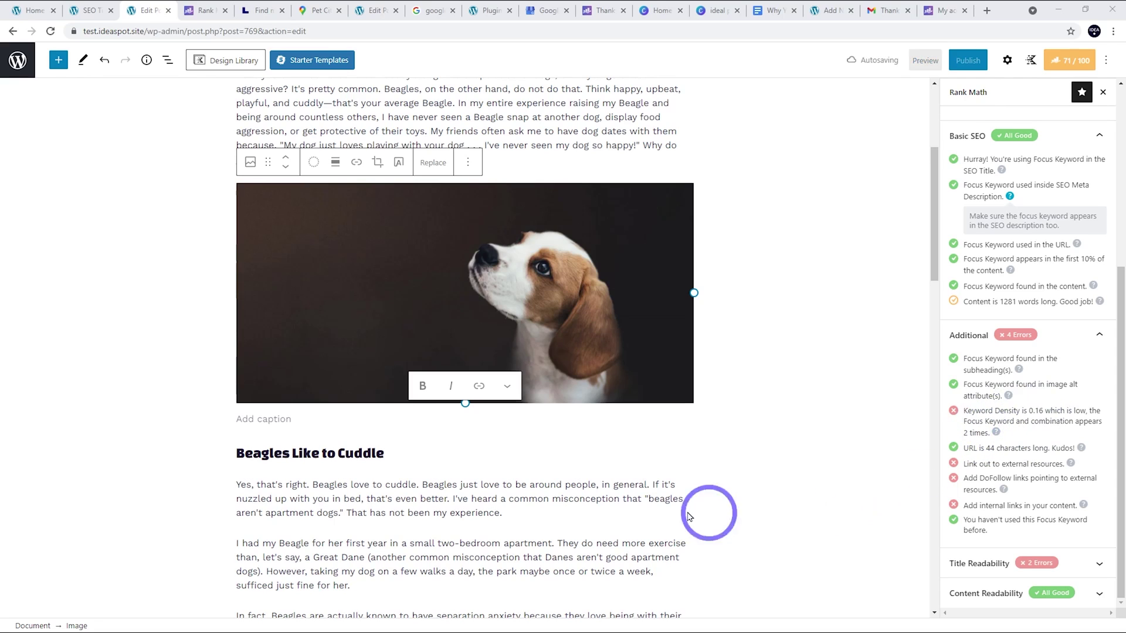
# - Undo the last edit and replace 'Yes, that's right.' in the Cuddle paragraph with 'Why get a Beagle?'
pyautogui.hotkey('ctrl', 'z')
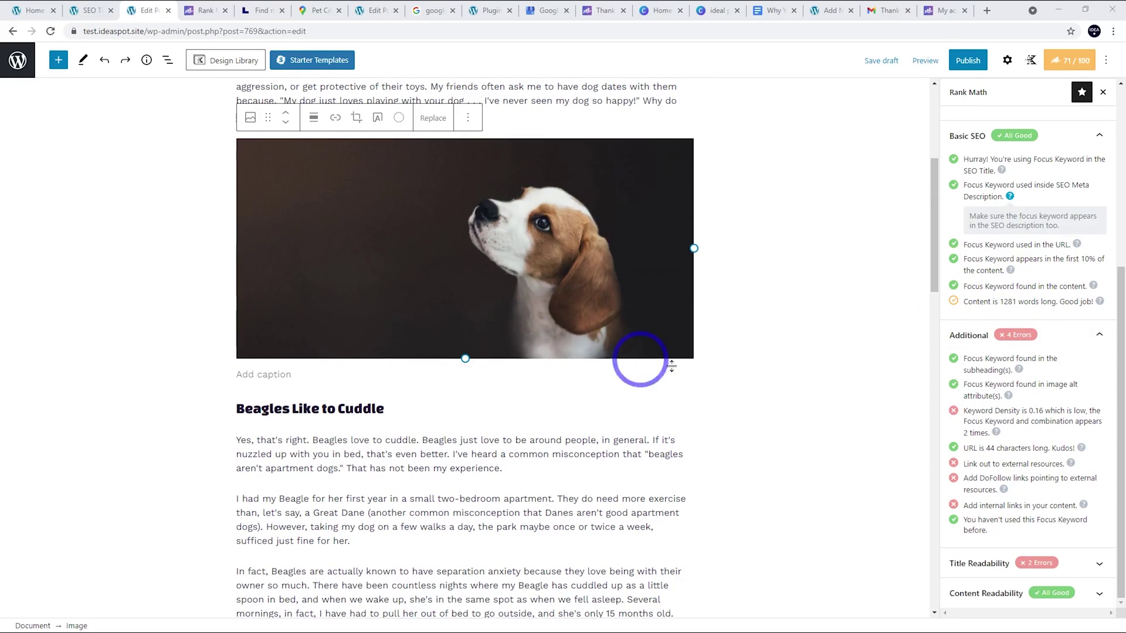
pyautogui.scroll(-2, 445, 370)
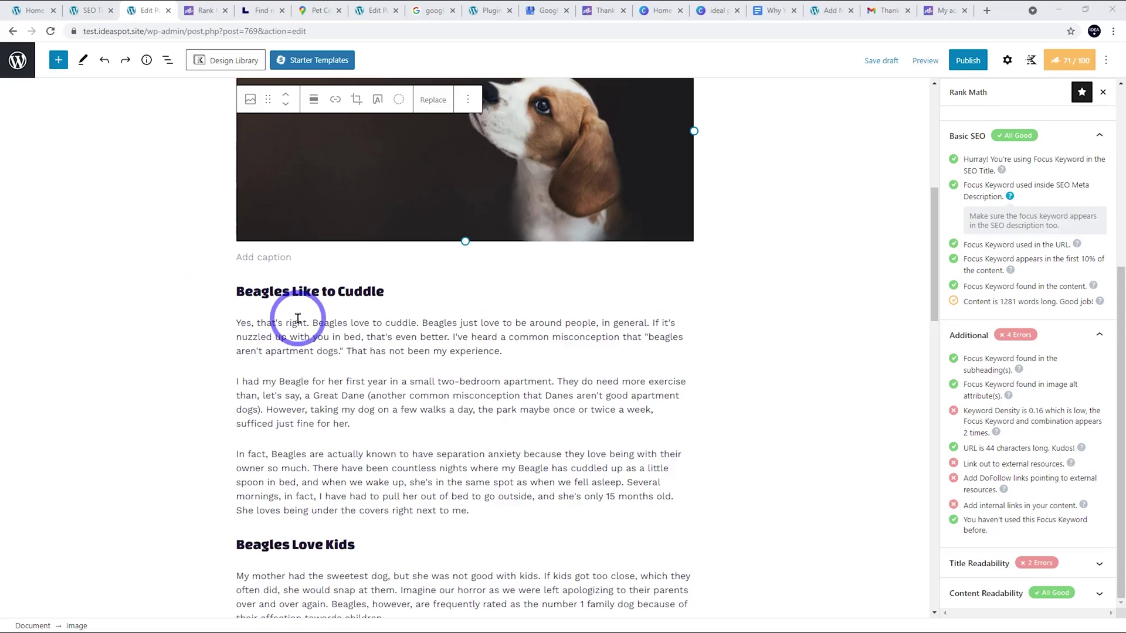
pyautogui.click(275, 321)
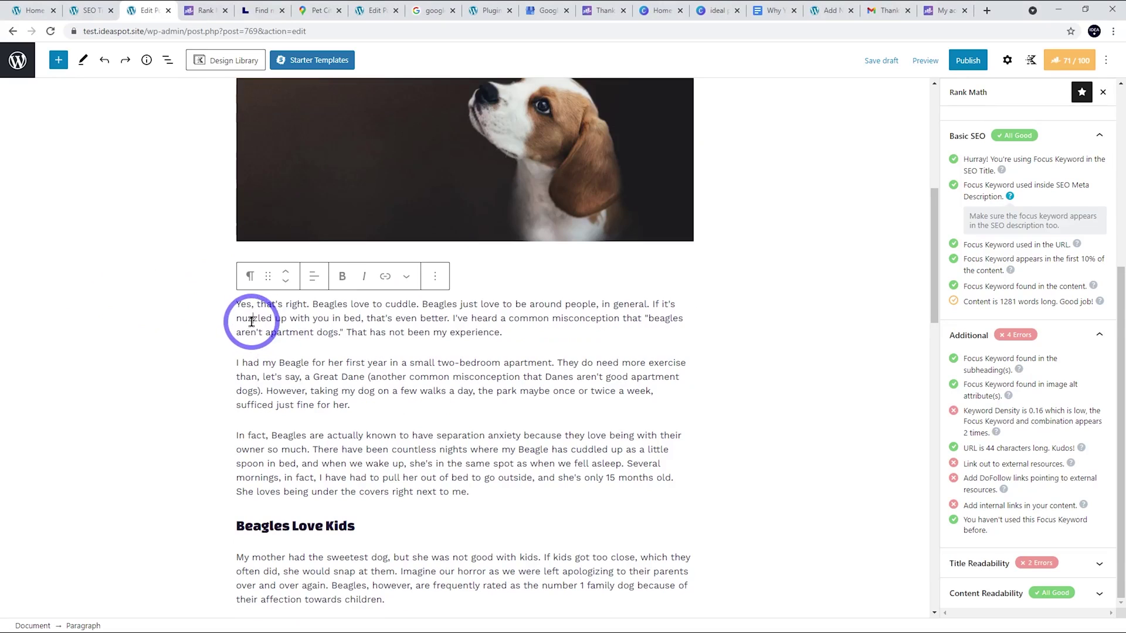
pyautogui.moveTo(309, 303); pyautogui.dragTo(236, 299)
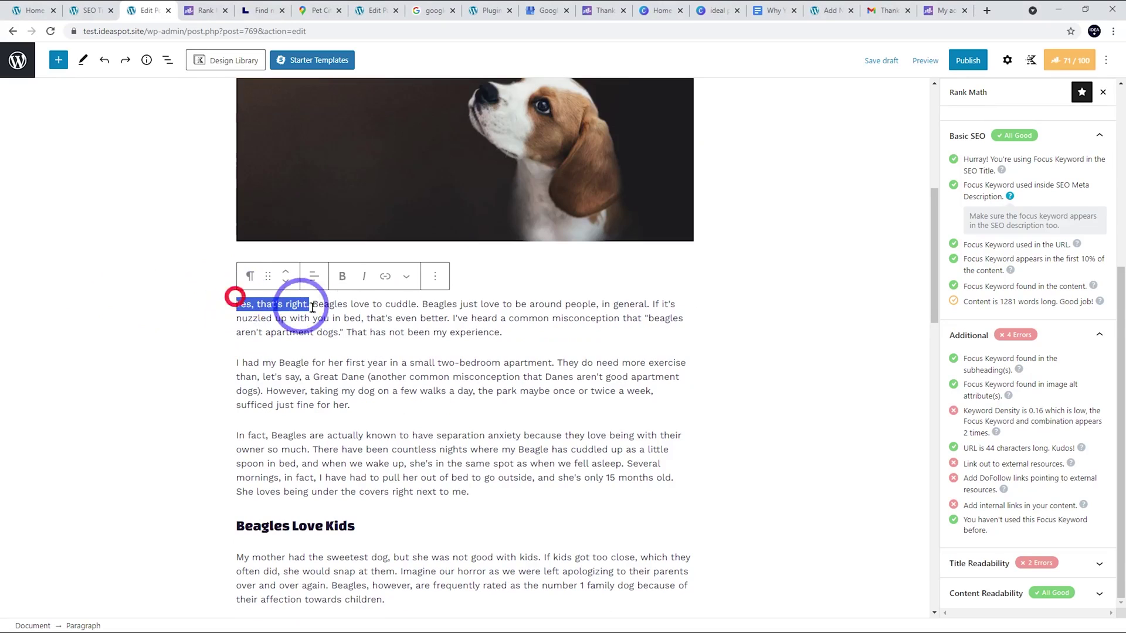
pyautogui.write('Why get a Beagle')
pyautogui.write('?')
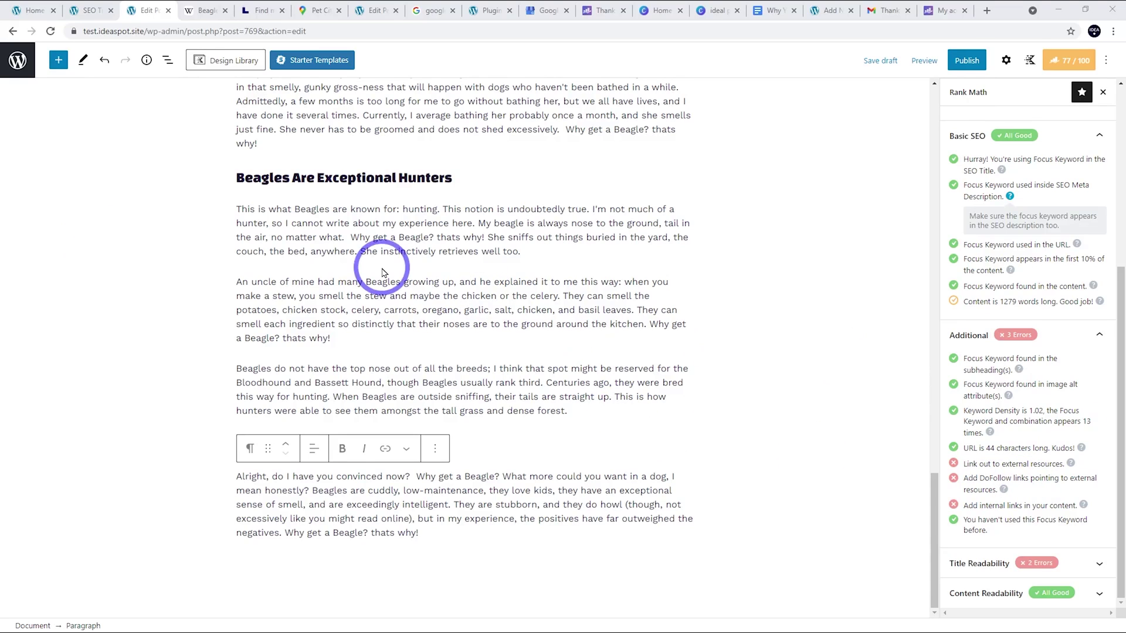
# - Copy the Wikipedia Beagle article's address from its browser tab
pyautogui.moveTo(384, 269)
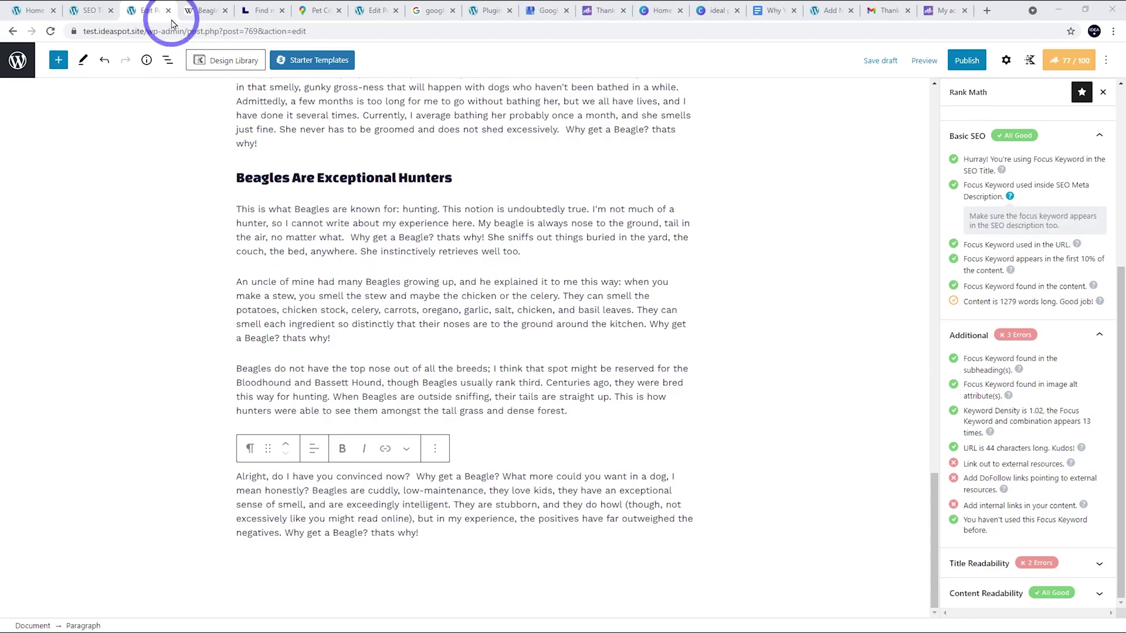
pyautogui.click(196, 10)
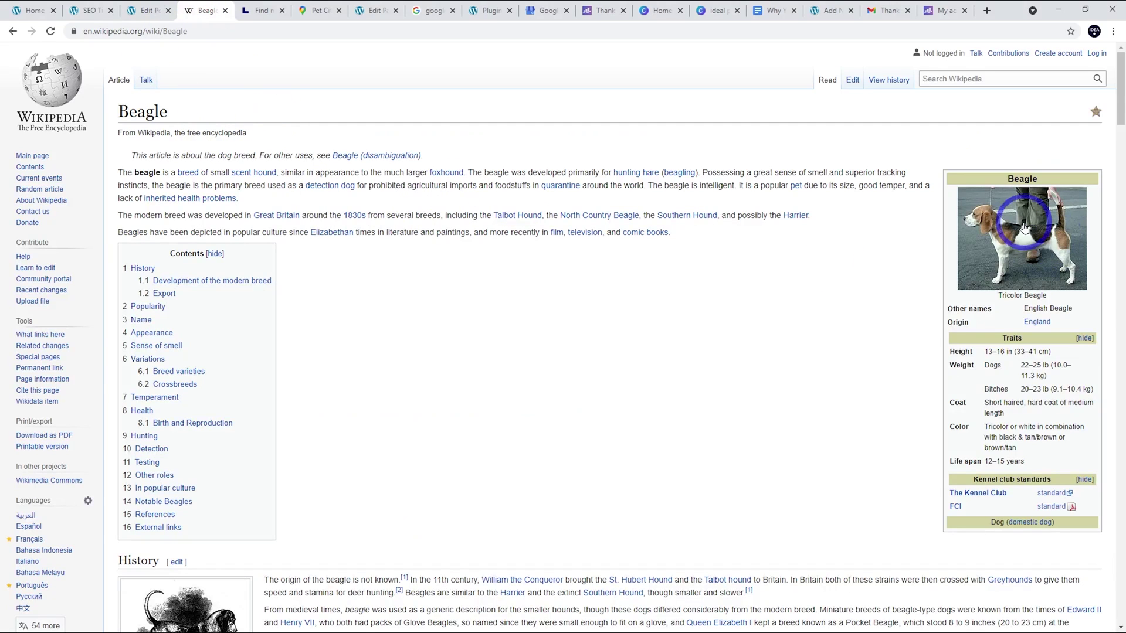
pyautogui.click(205, 32)
pyautogui.hotkey('ctrl', 'c')
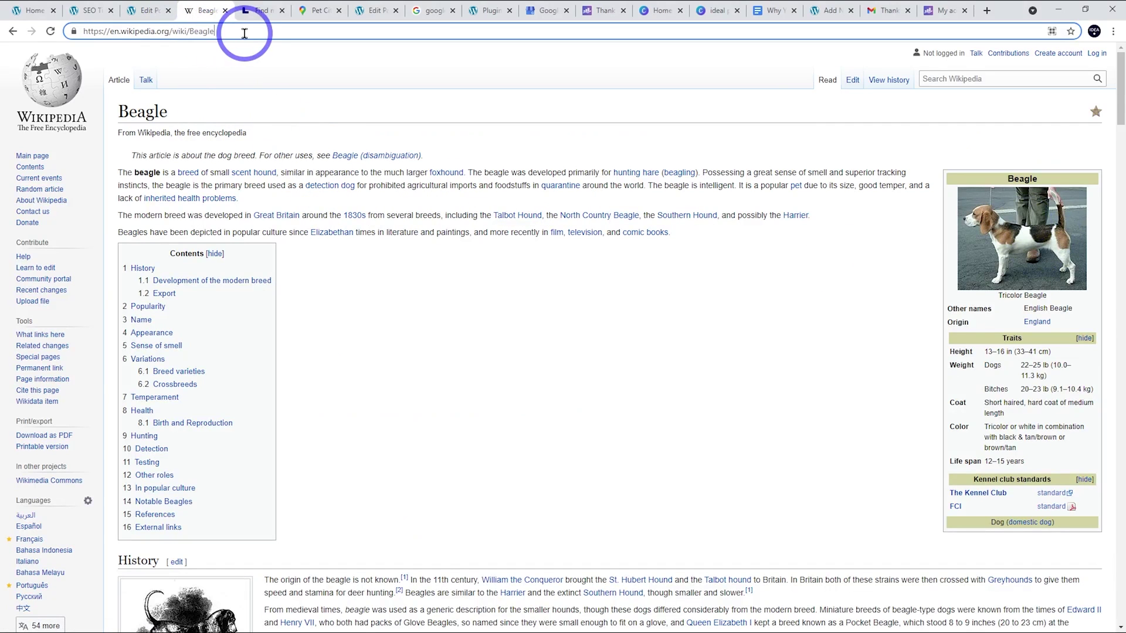
# - Link 'Beagles' in the Exceptional Hunters paragraph to the Wikipedia Beagle article URL
pyautogui.click(144, 10)
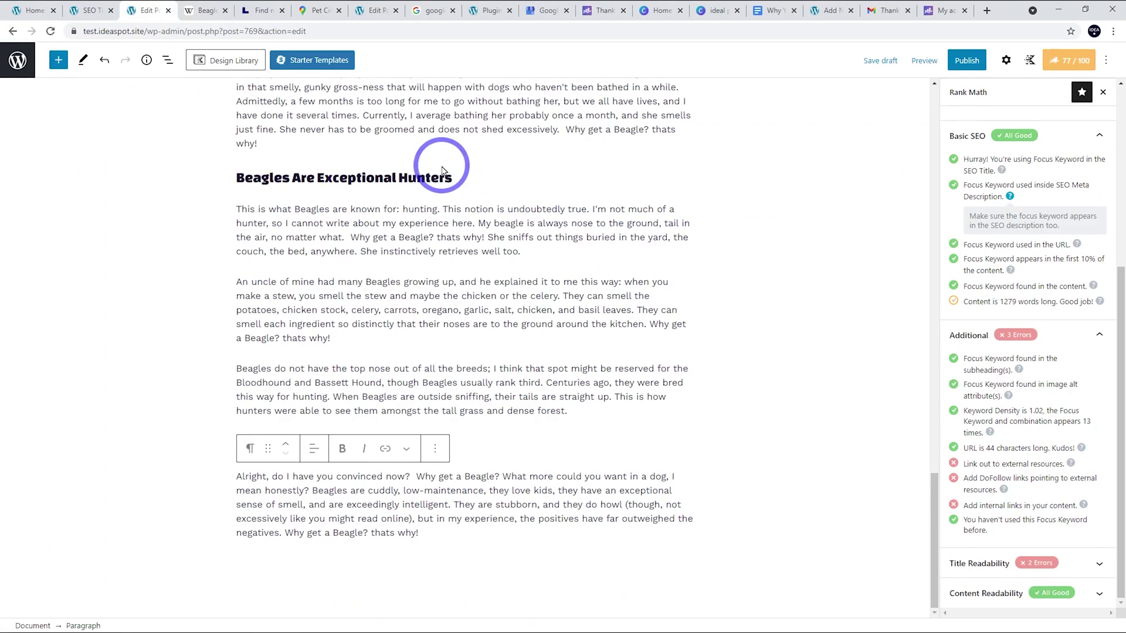
pyautogui.doubleClick(315, 211)
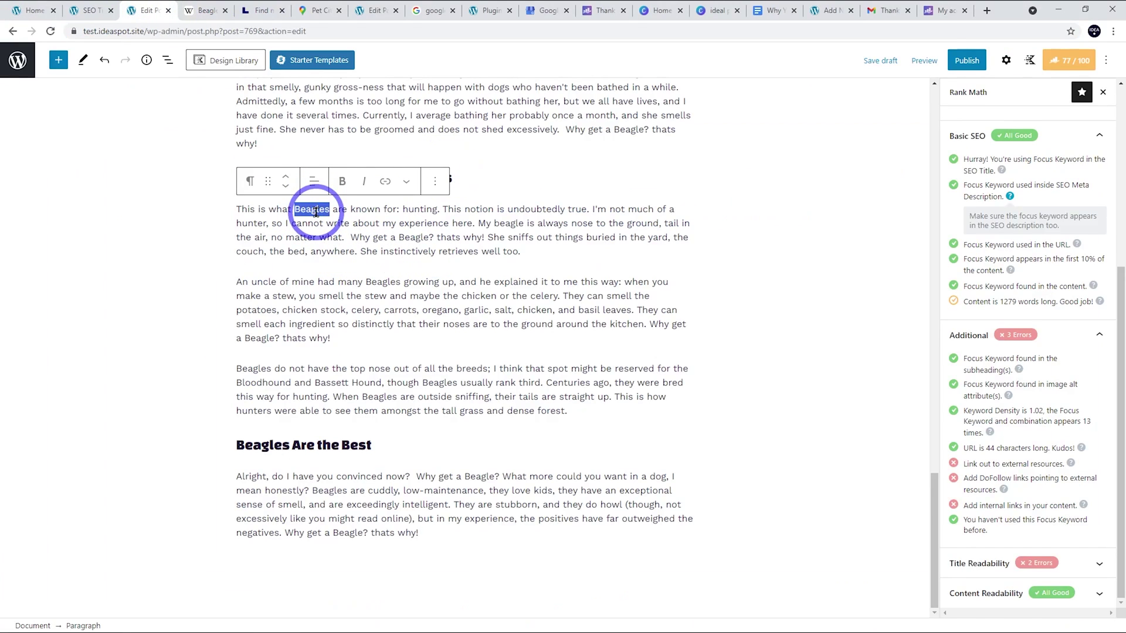
pyautogui.click(385, 182)
pyautogui.hotkey('ctrl', 'v')
pyautogui.click(398, 245)
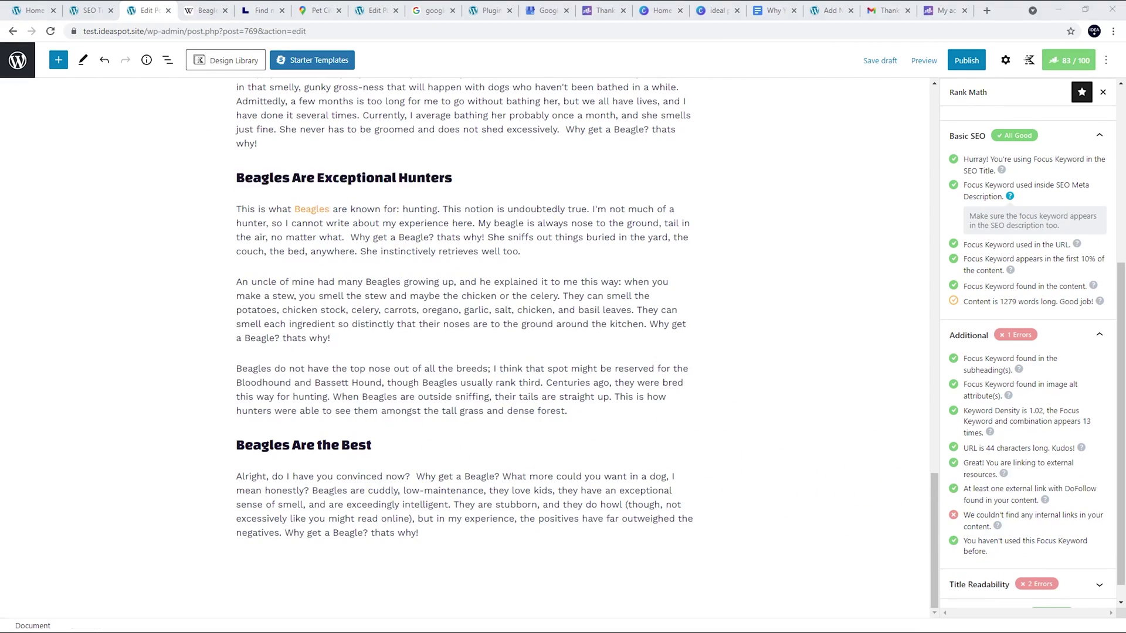
# - Link 'potty trained her dog' to the Services page and expand the Title Readability checks
pyautogui.scroll(4, 423, 404)
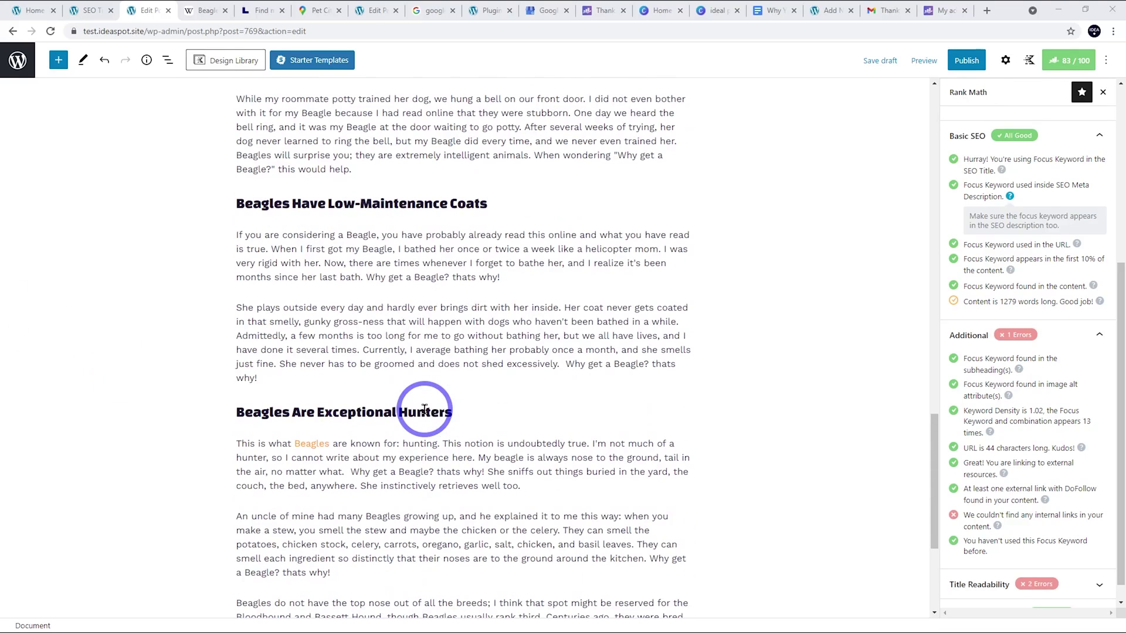
pyautogui.scroll(1, 424, 409)
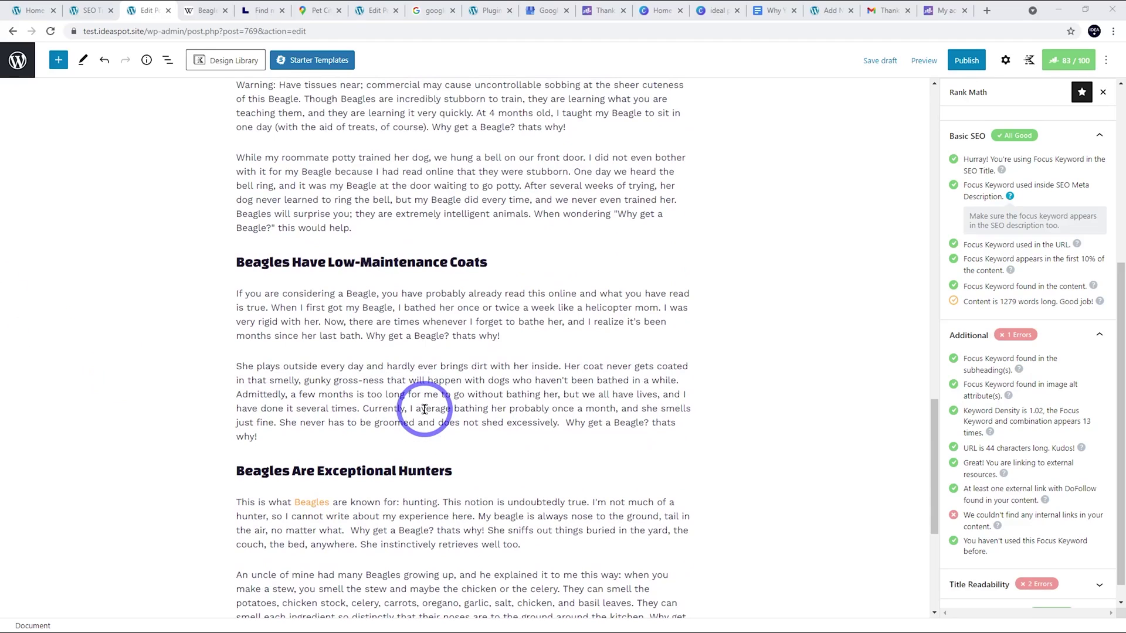
pyautogui.scroll(2, 424, 408)
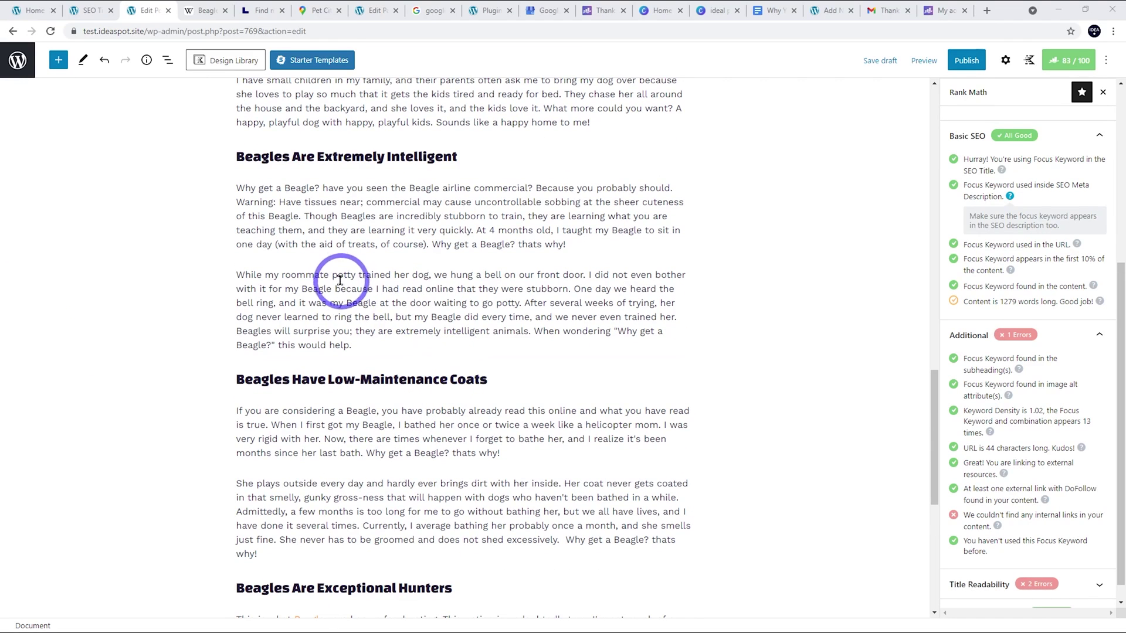
pyautogui.moveTo(329, 276); pyautogui.dragTo(433, 274)
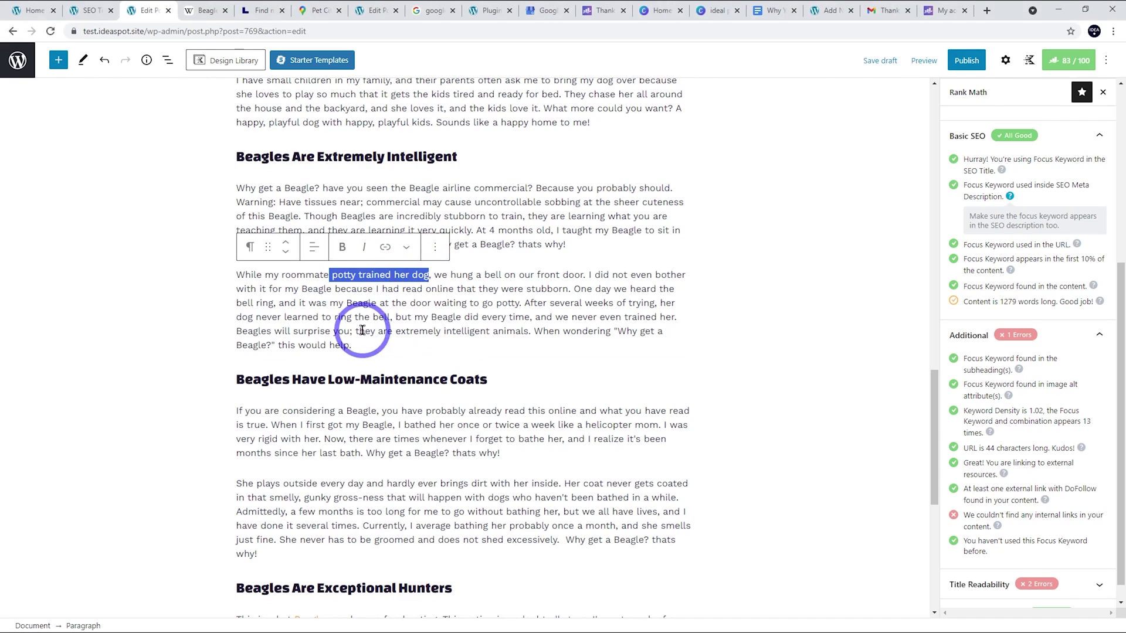
pyautogui.click(385, 247)
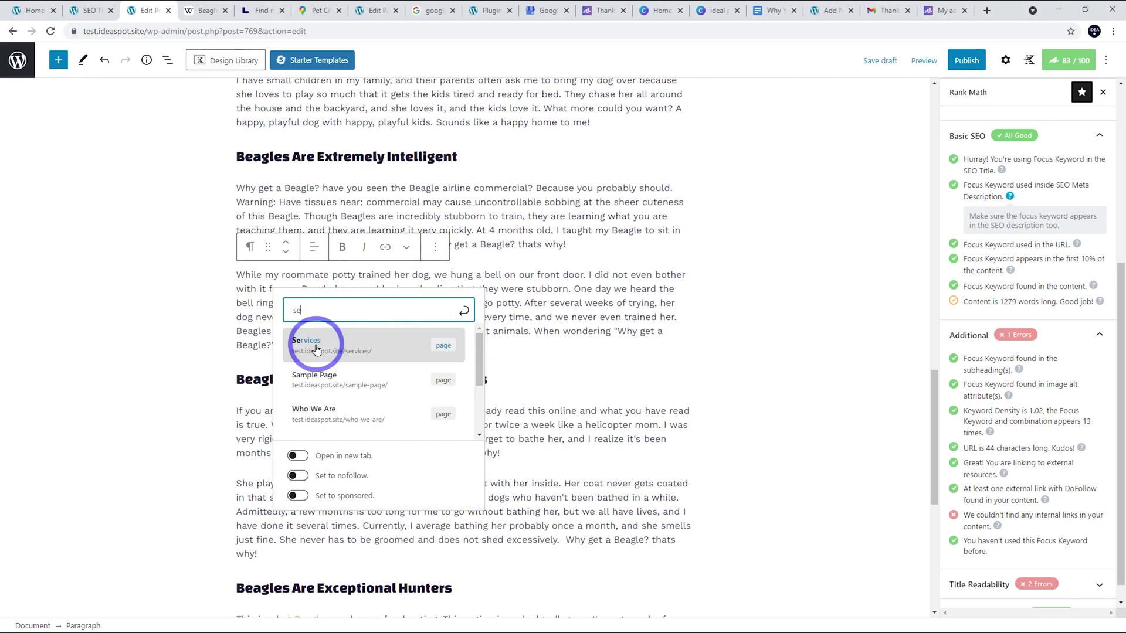
pyautogui.click(288, 352)
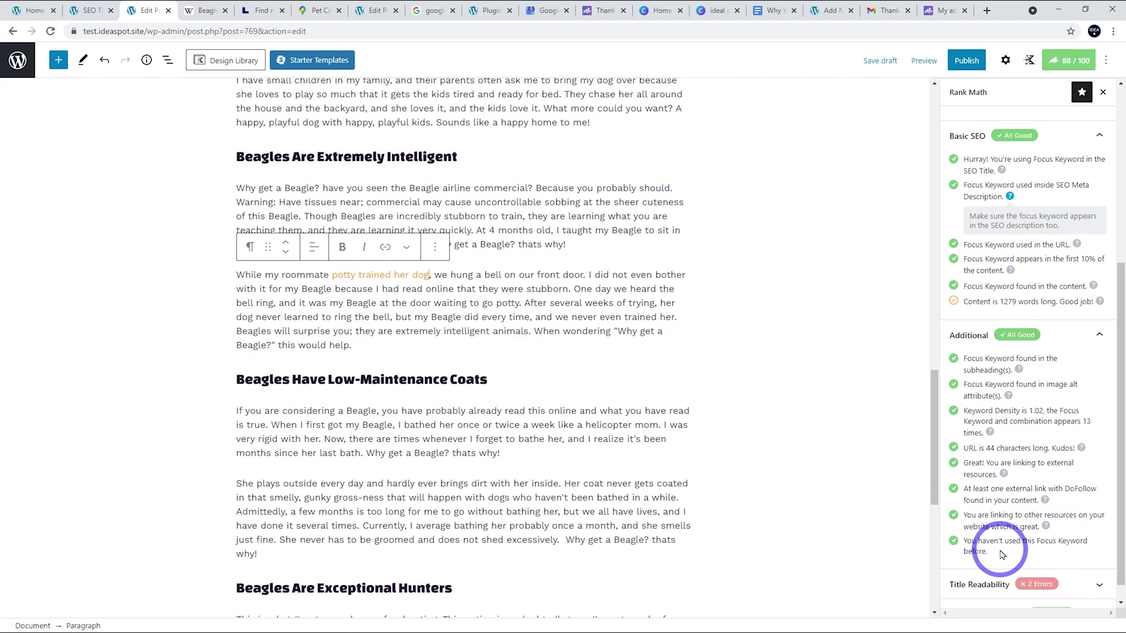
pyautogui.scroll(-1, 1050, 458)
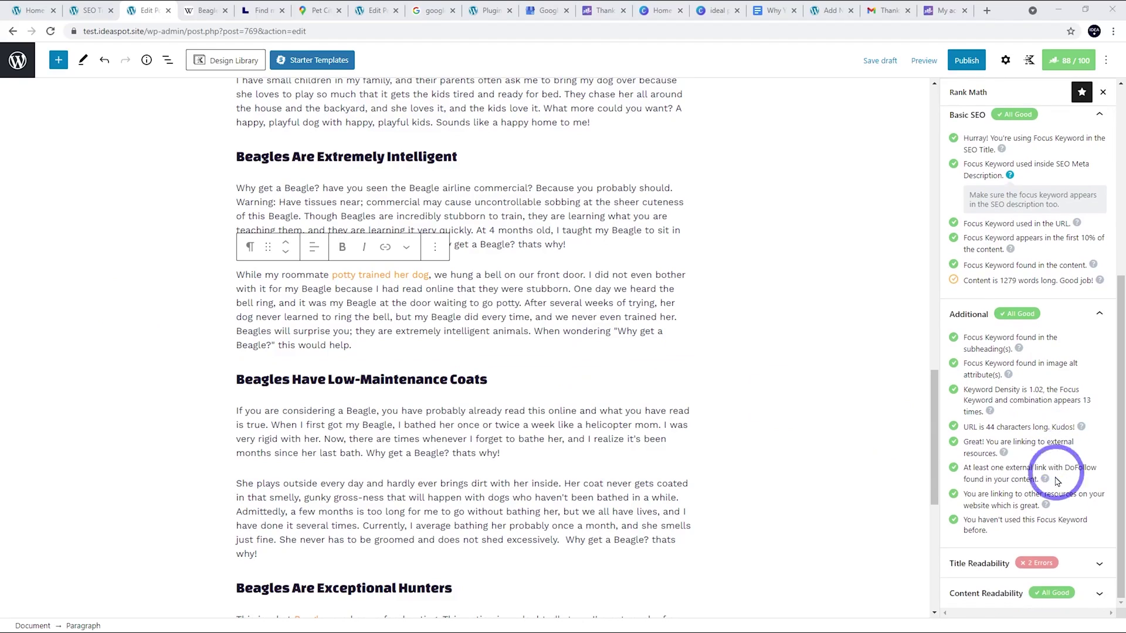
pyautogui.click(1050, 564)
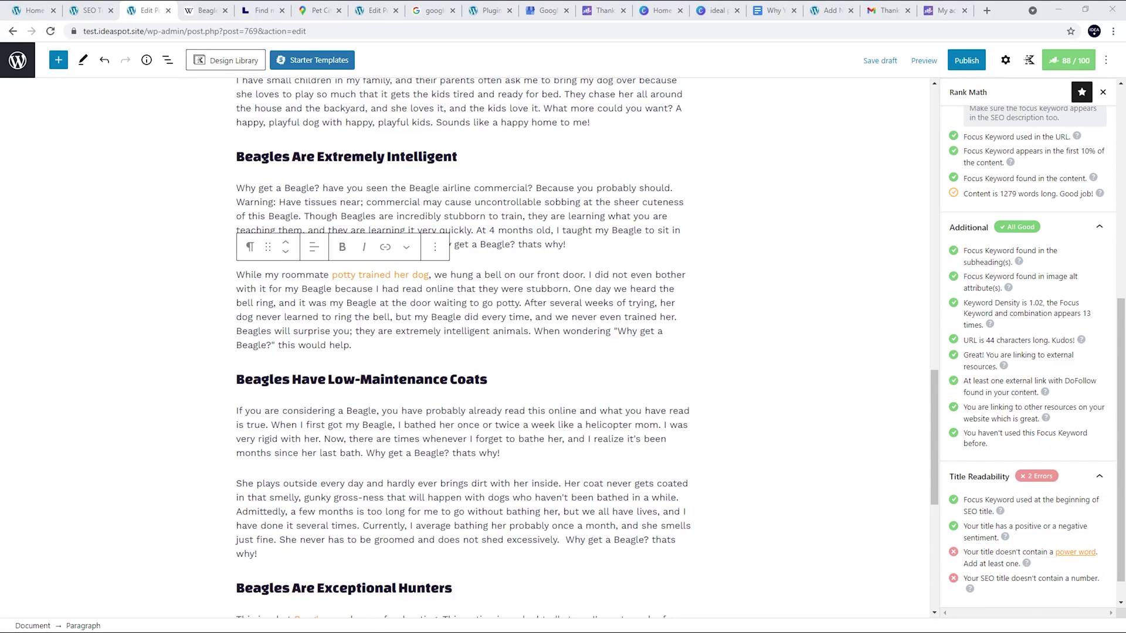
# - View the List of Power words in Rank Math's guide, then return to the top of the post
pyautogui.click(1071, 558)
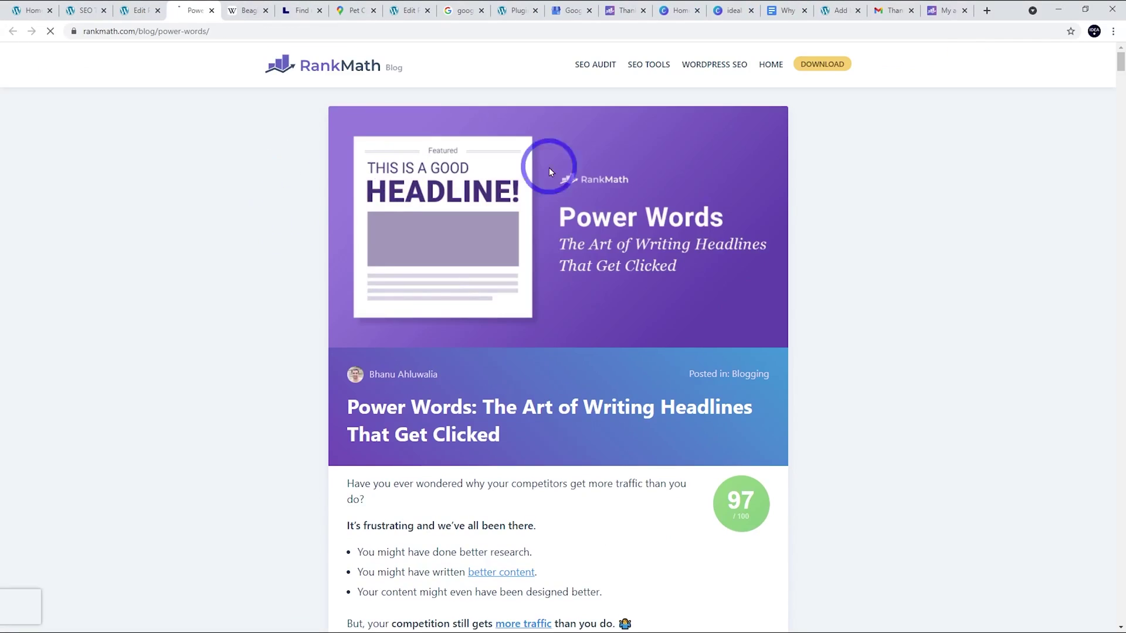
pyautogui.moveTo(1121, 64); pyautogui.dragTo(1116, 343)
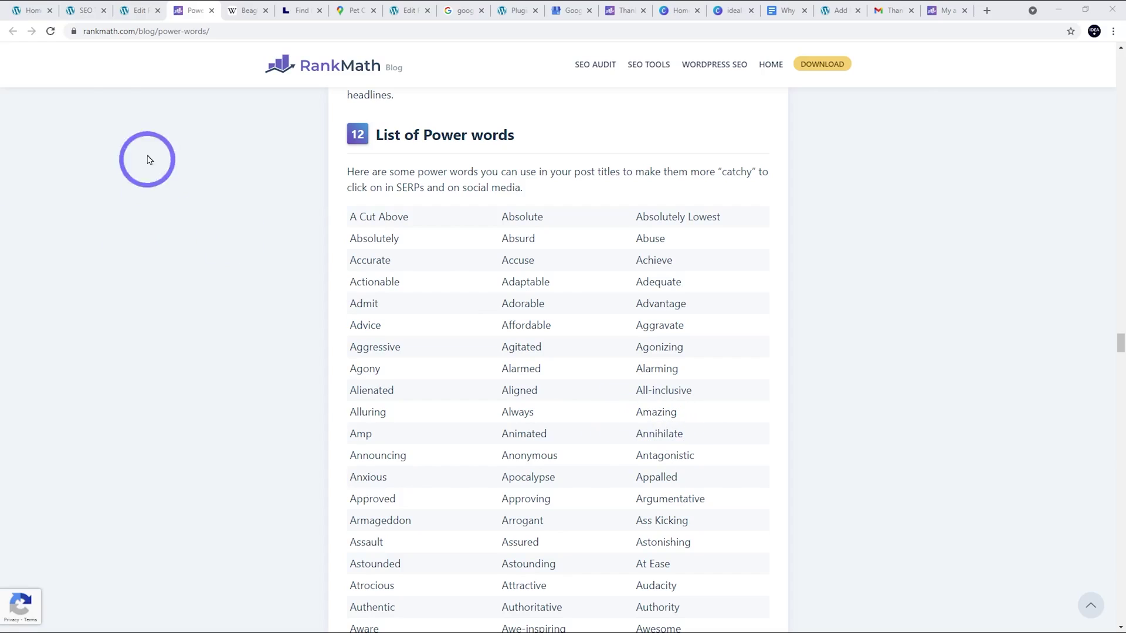
pyautogui.click(136, 8)
pyautogui.scroll(10, 580, 390)
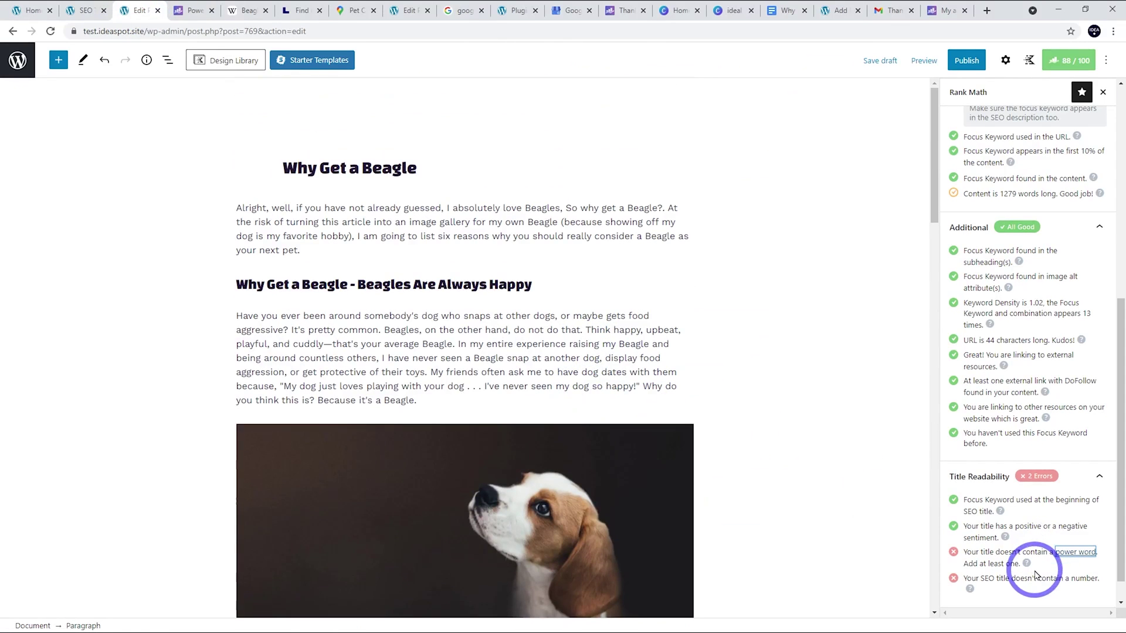
# - Review the 90/100 Rank Math readability checks and publish 'Why Get a Beagle (6 Amazing Reason)'
pyautogui.click(427, 168)
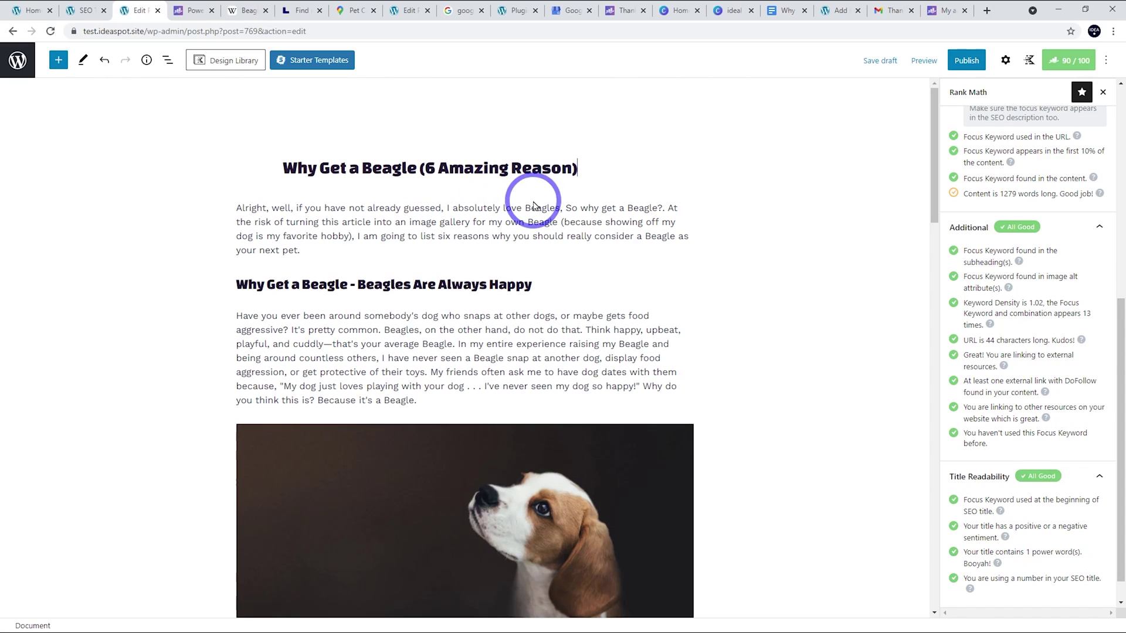
pyautogui.scroll(-1, 1027, 440)
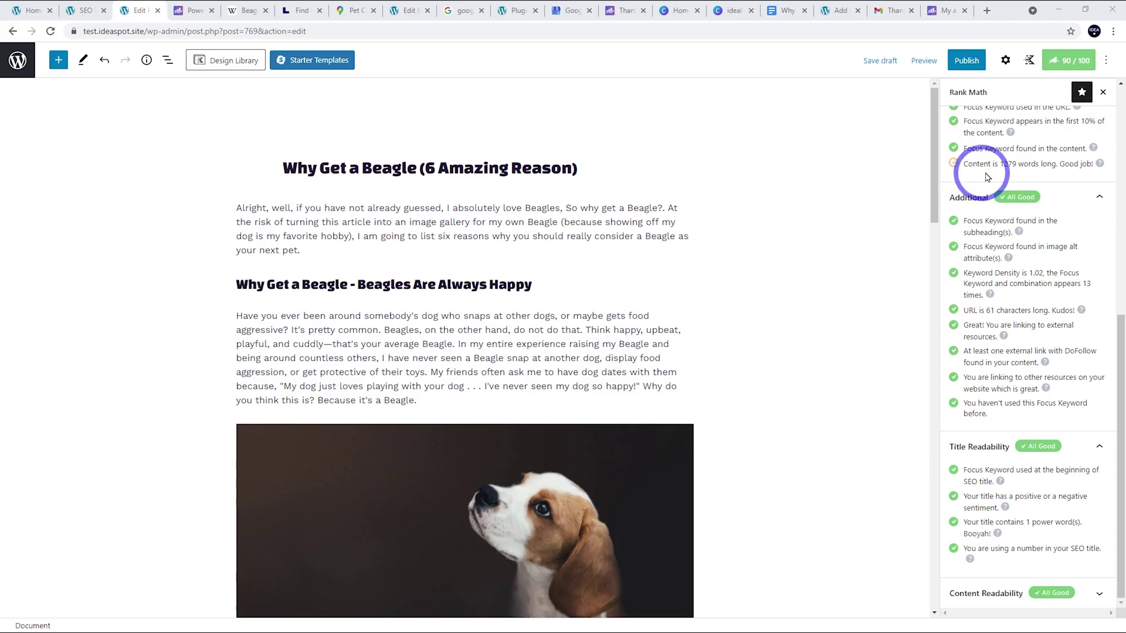
pyautogui.click(1094, 597)
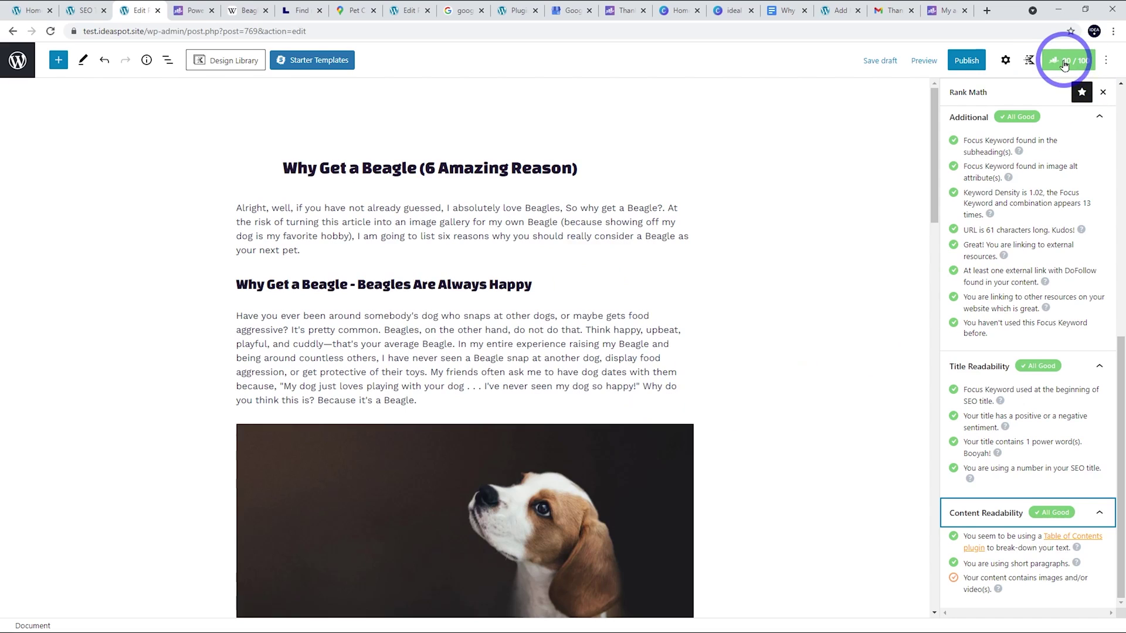
pyautogui.click(967, 61)
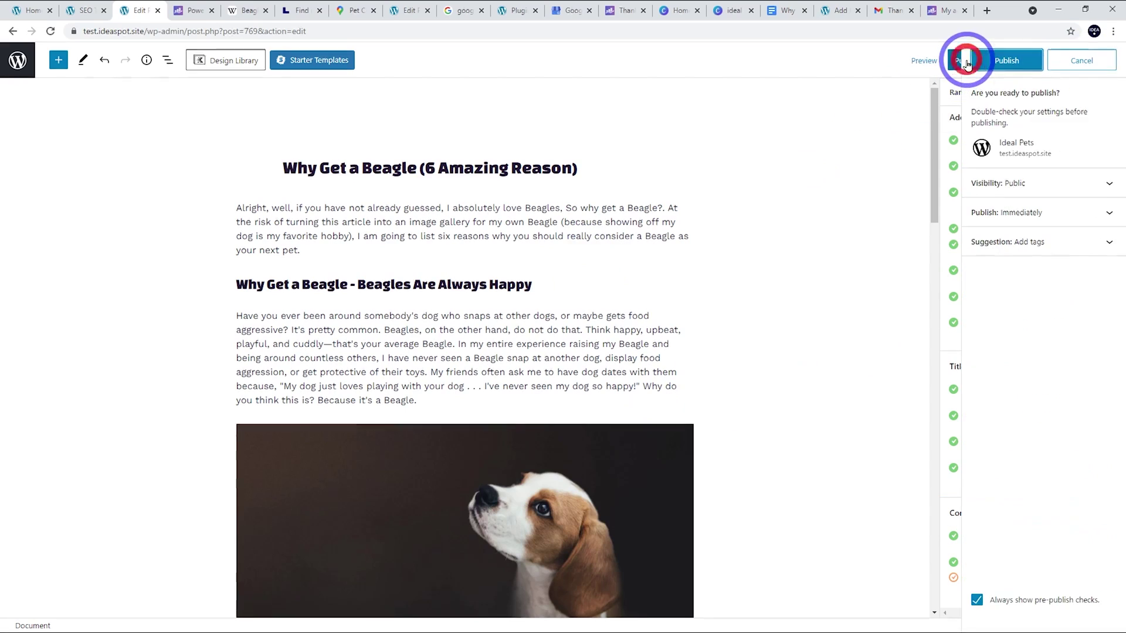
pyautogui.click(1015, 62)
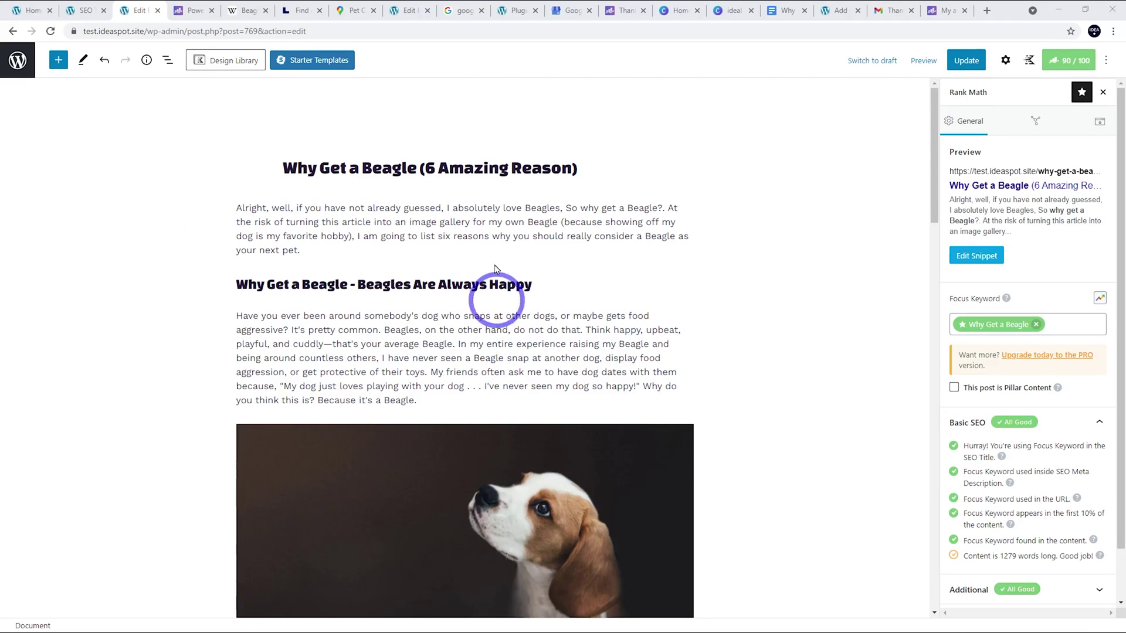
# - Open the post's Schema tab, with Article in use, and preview the Product template in Schema Generator
pyautogui.click(1099, 125)
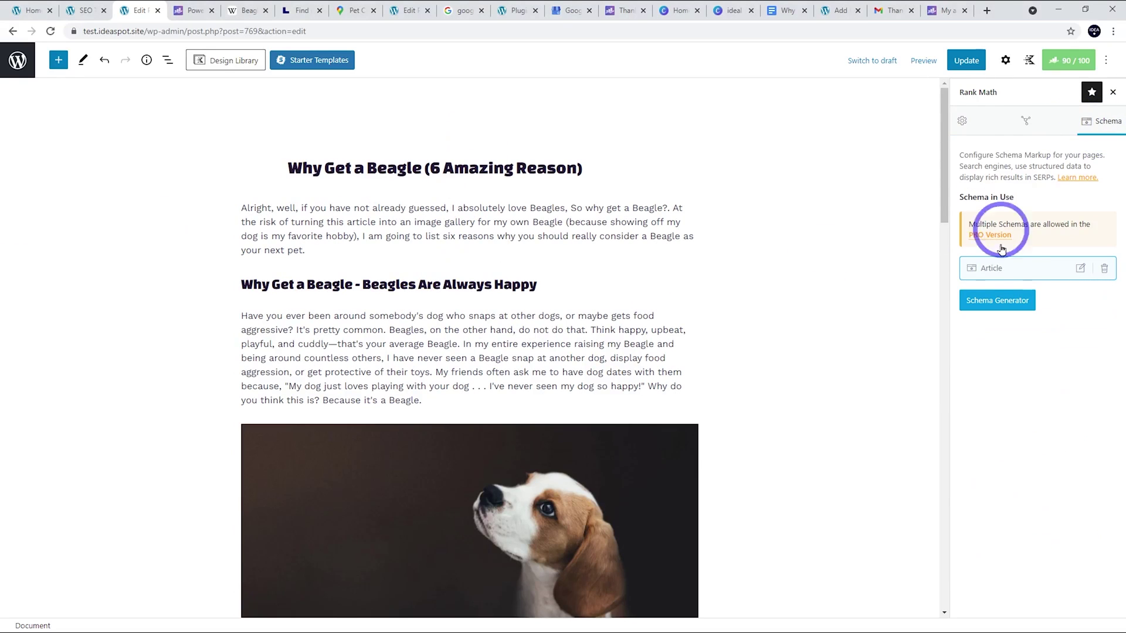
pyautogui.click(987, 303)
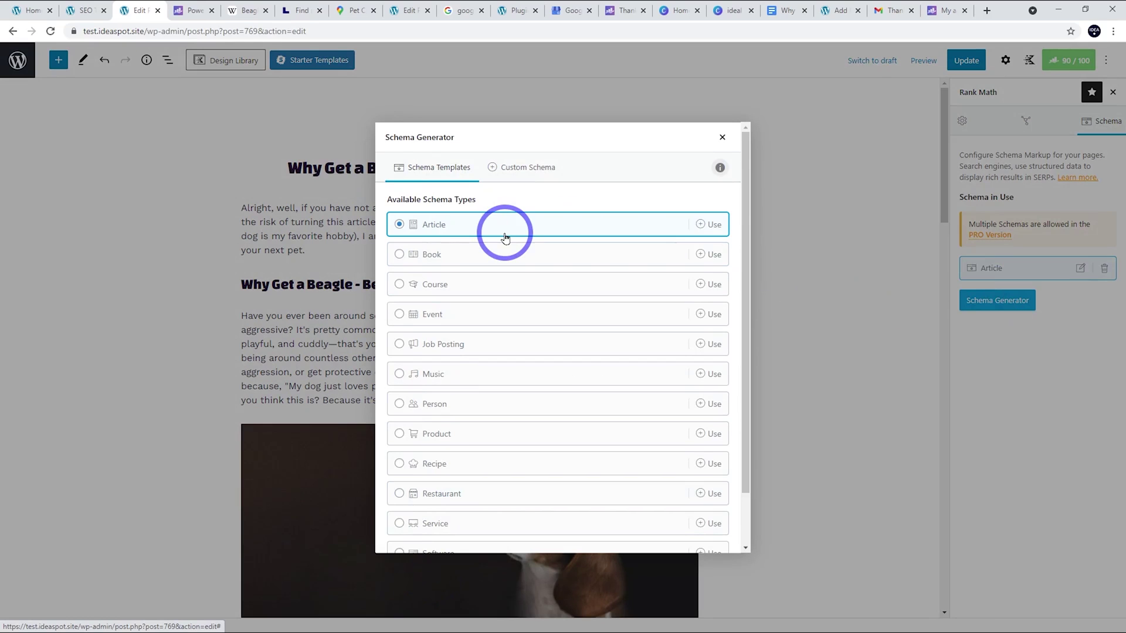
pyautogui.scroll(-1, 452, 440)
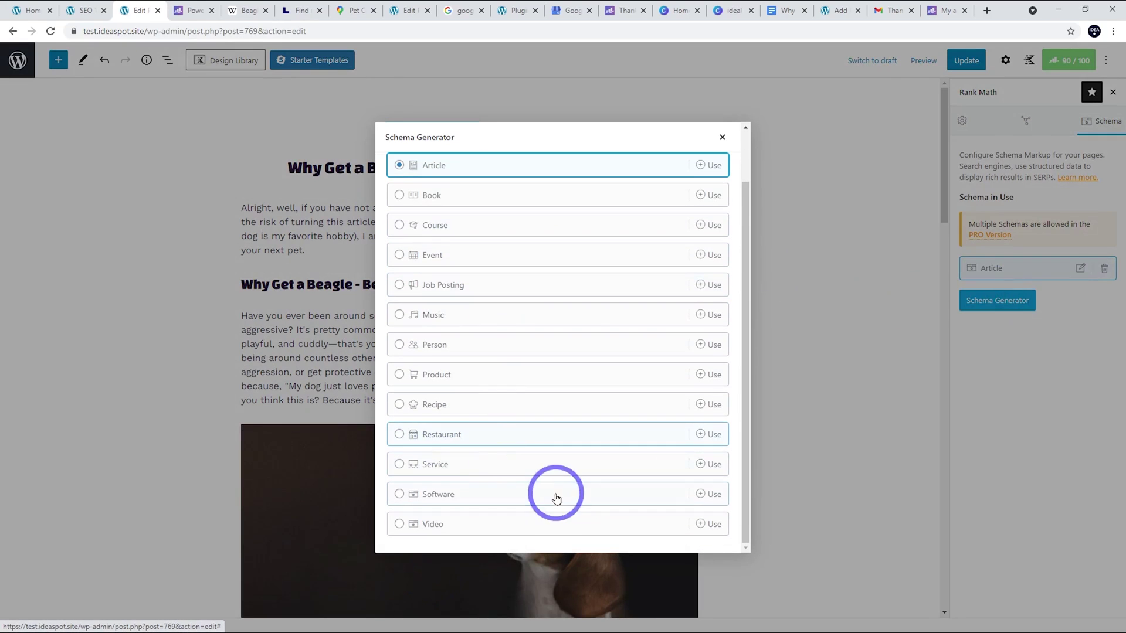
pyautogui.click(397, 381)
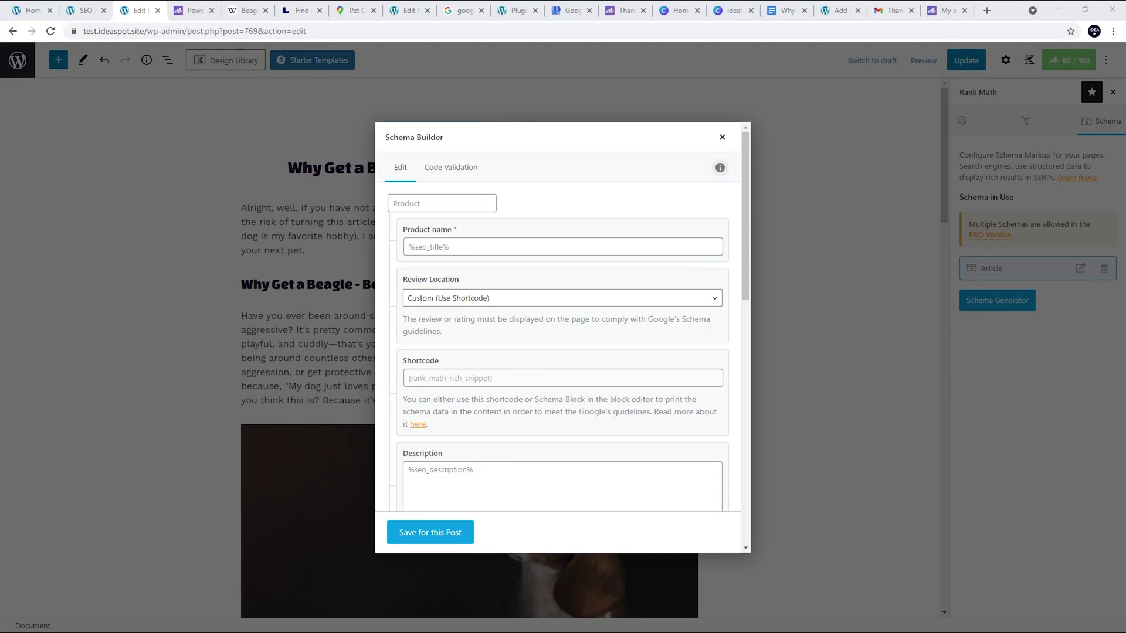
# - Look through the Product schema form, then close it and the template list without saving
pyautogui.scroll(-4, 521, 292)
pyautogui.scroll(-2, 522, 292)
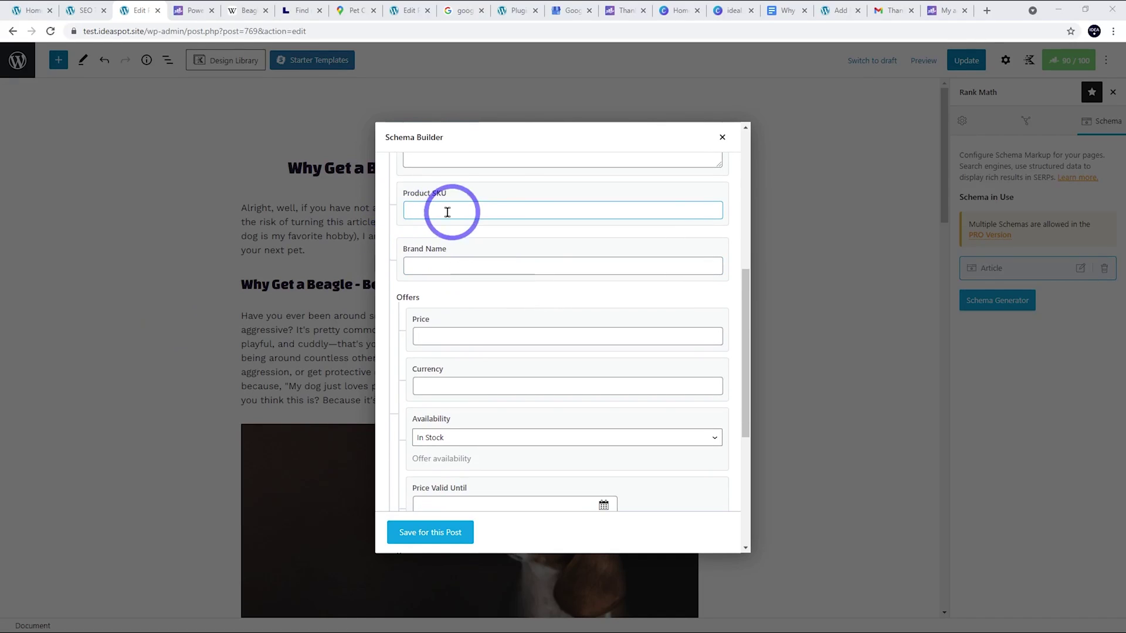
pyautogui.click(412, 266)
pyautogui.scroll(-1, 469, 282)
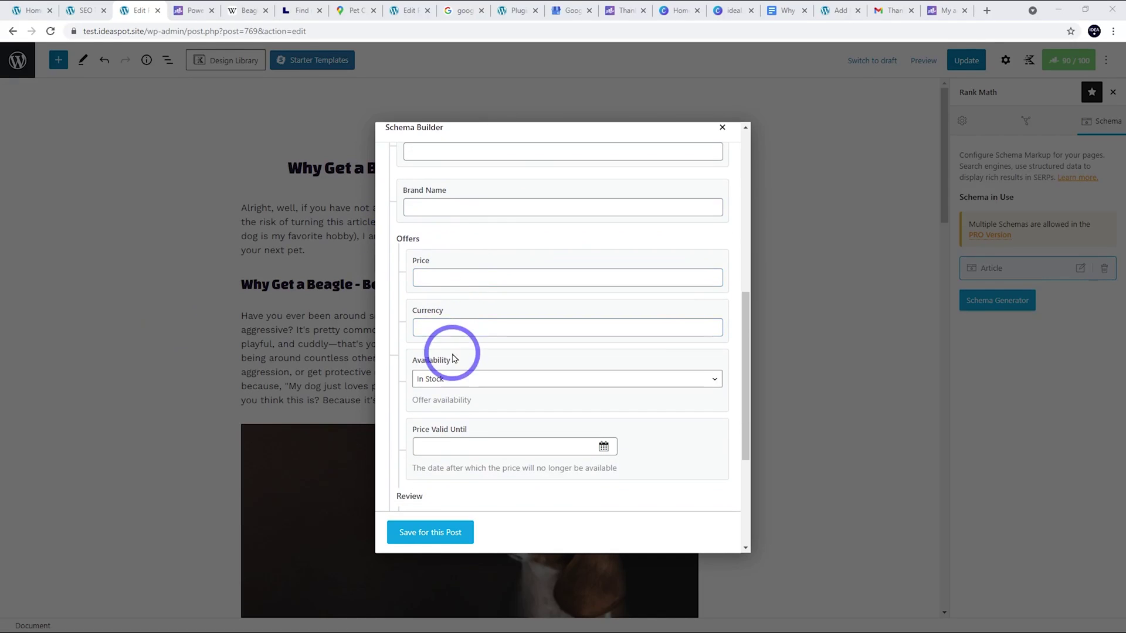
pyautogui.scroll(-2, 463, 334)
pyautogui.scroll(-2, 505, 317)
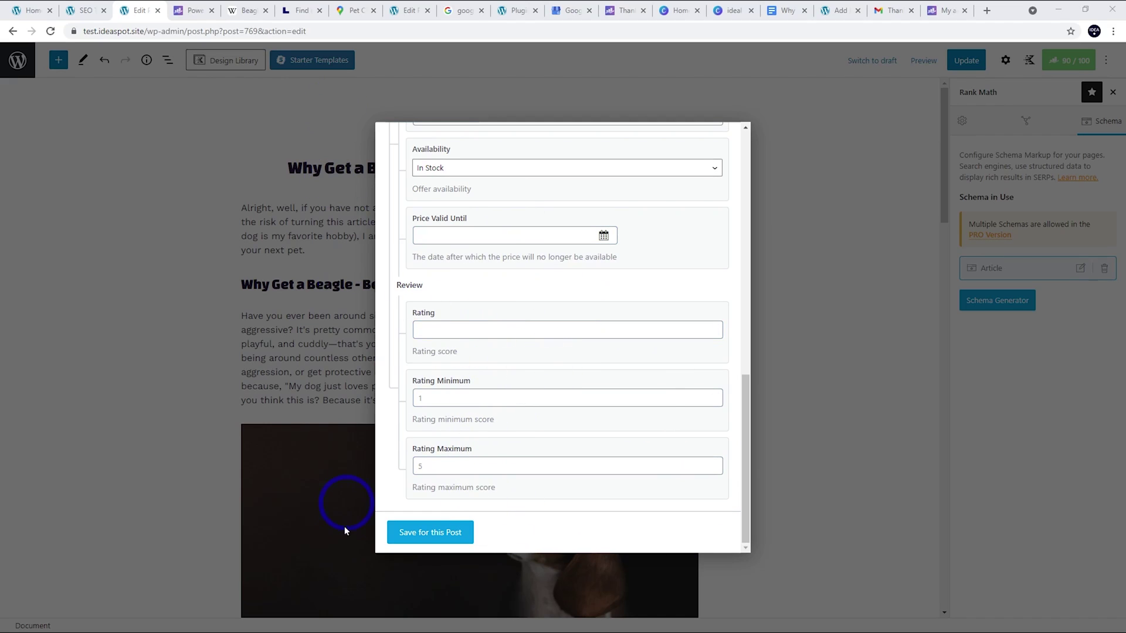
pyautogui.click(616, 399)
pyautogui.scroll(10, 551, 402)
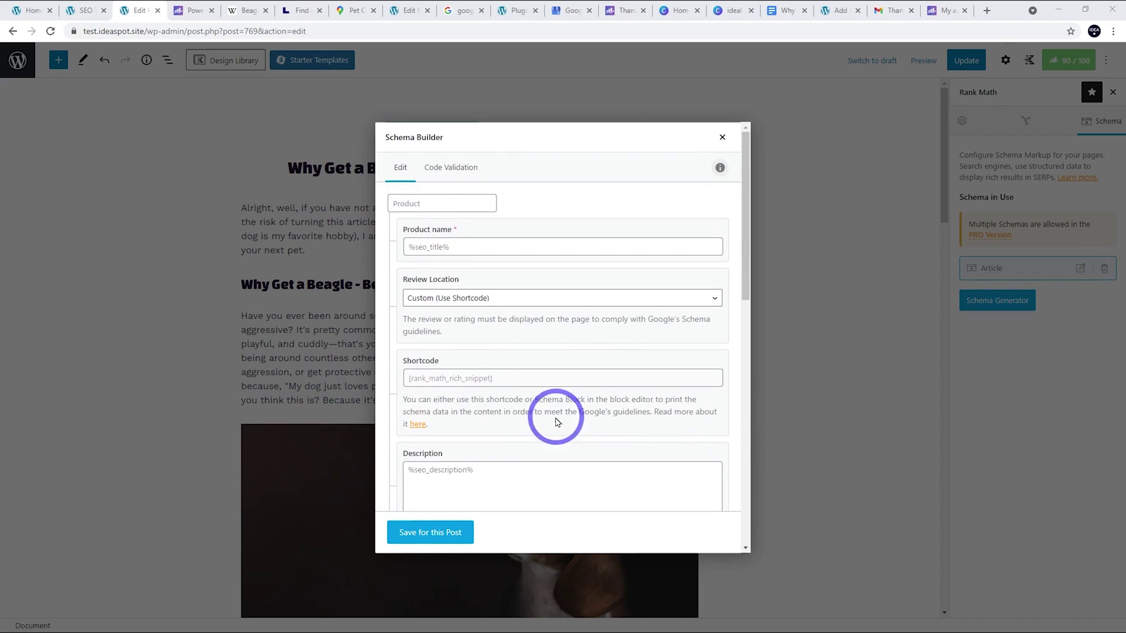
pyautogui.click(428, 383)
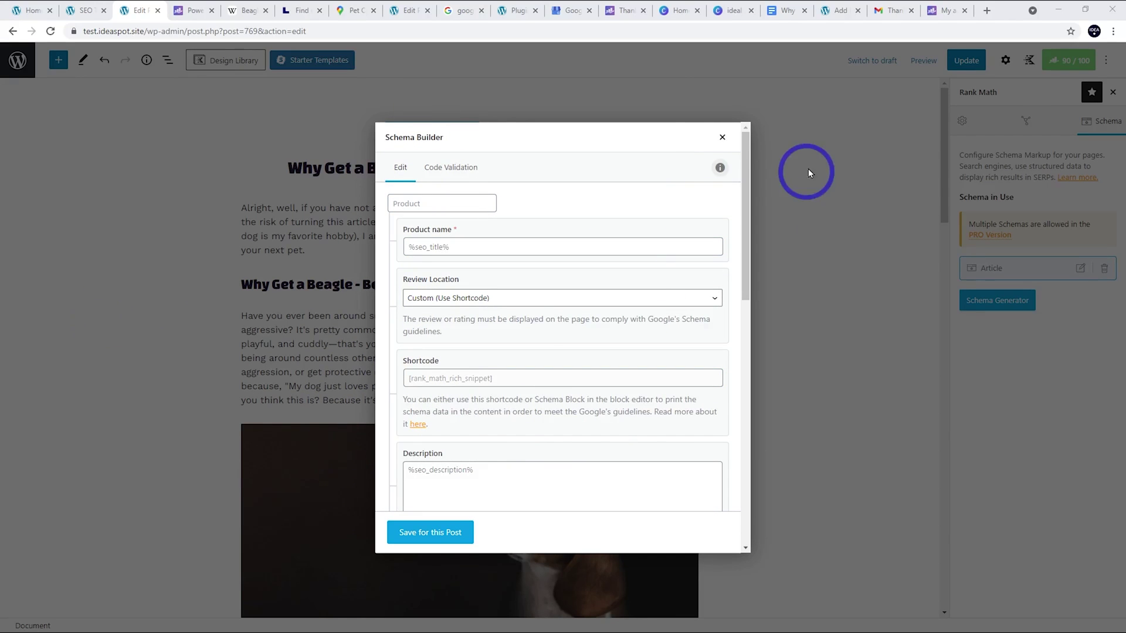
pyautogui.click(723, 137)
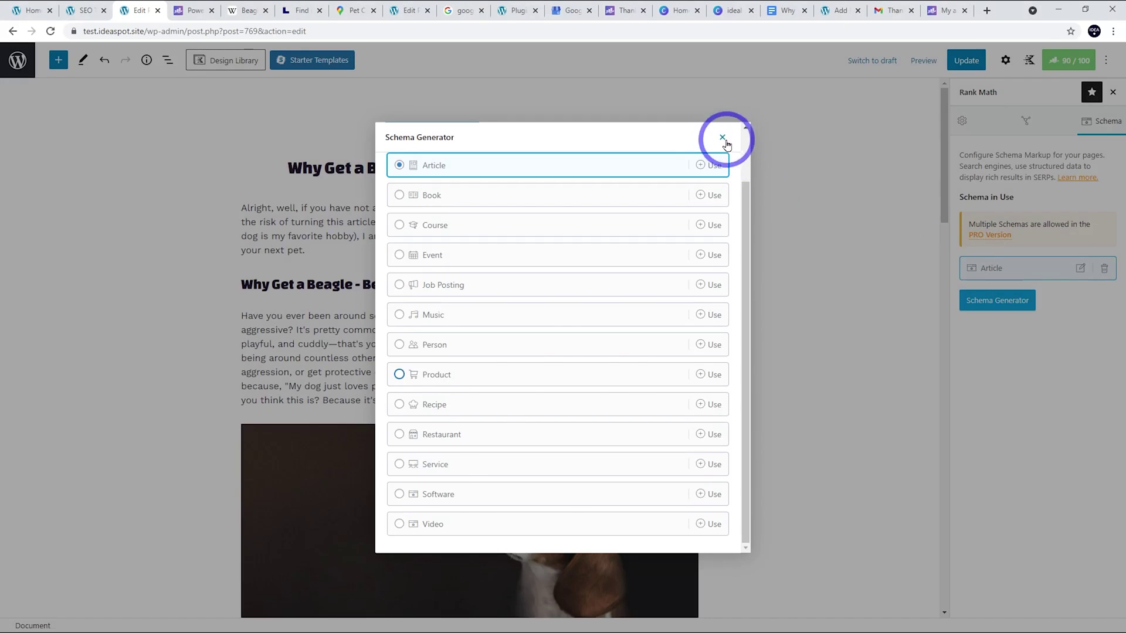
pyautogui.click(722, 139)
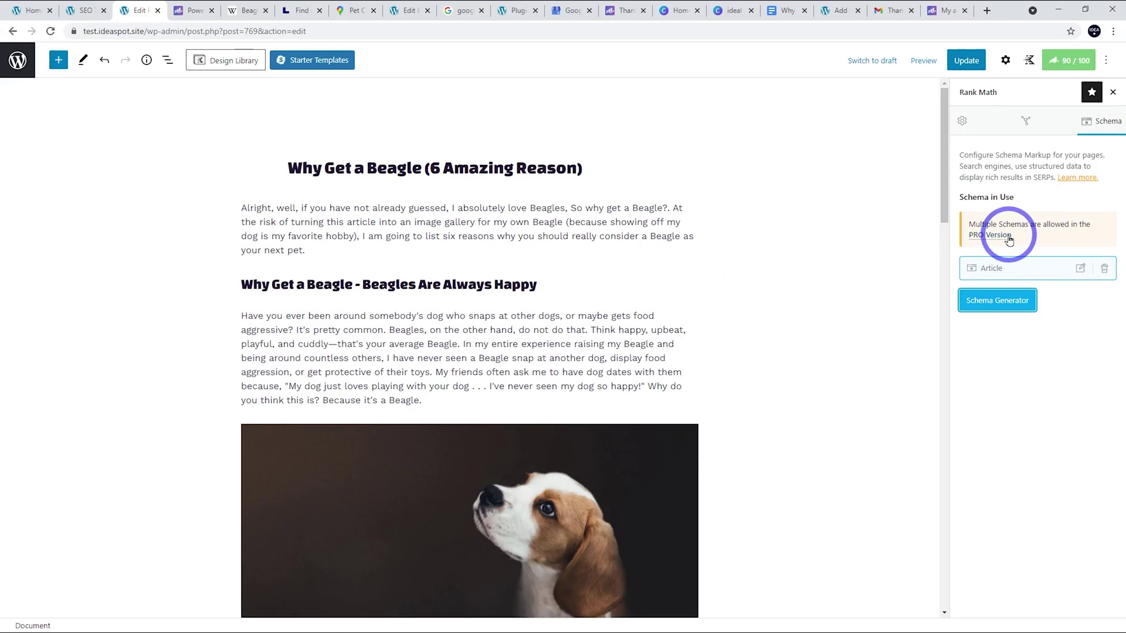
pyautogui.click(989, 305)
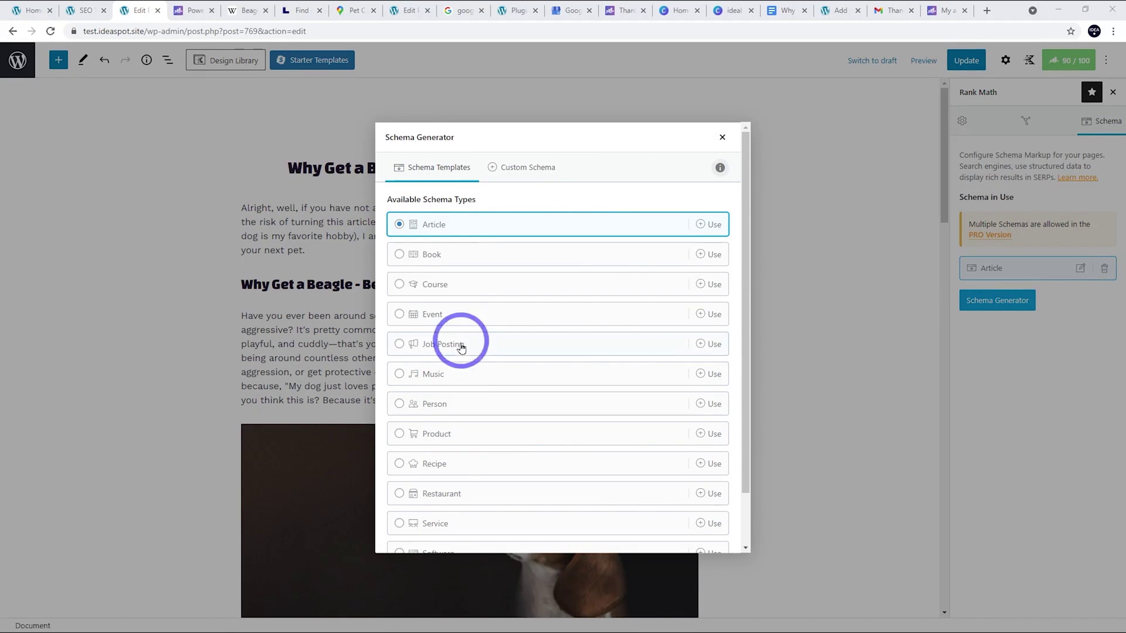
pyautogui.scroll(-1, 411, 457)
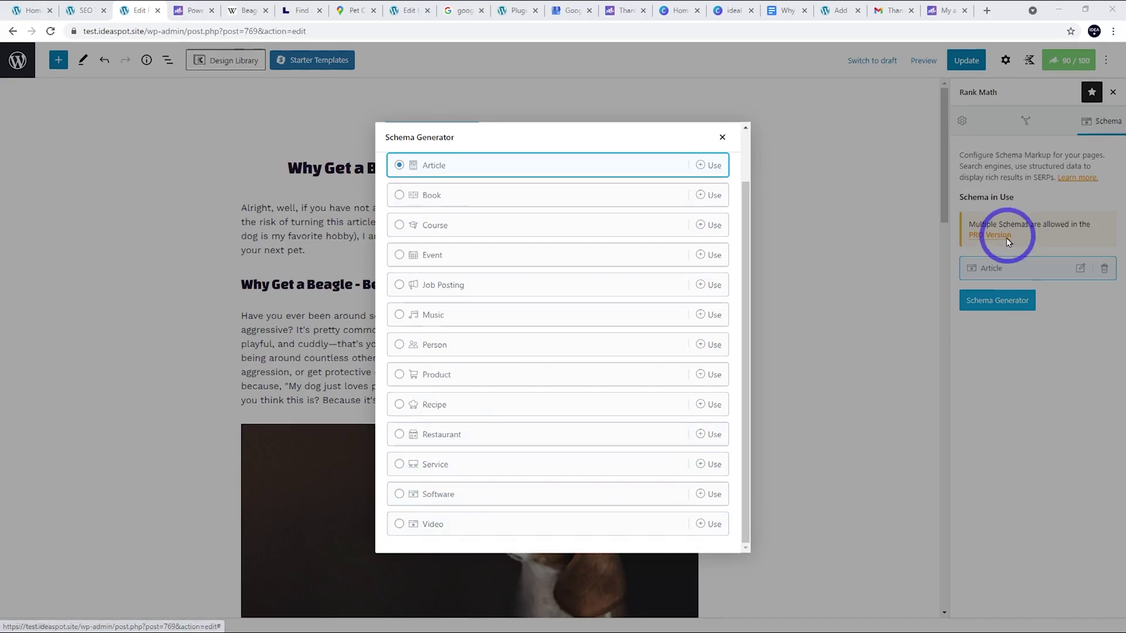
pyautogui.scroll(2, 568, 410)
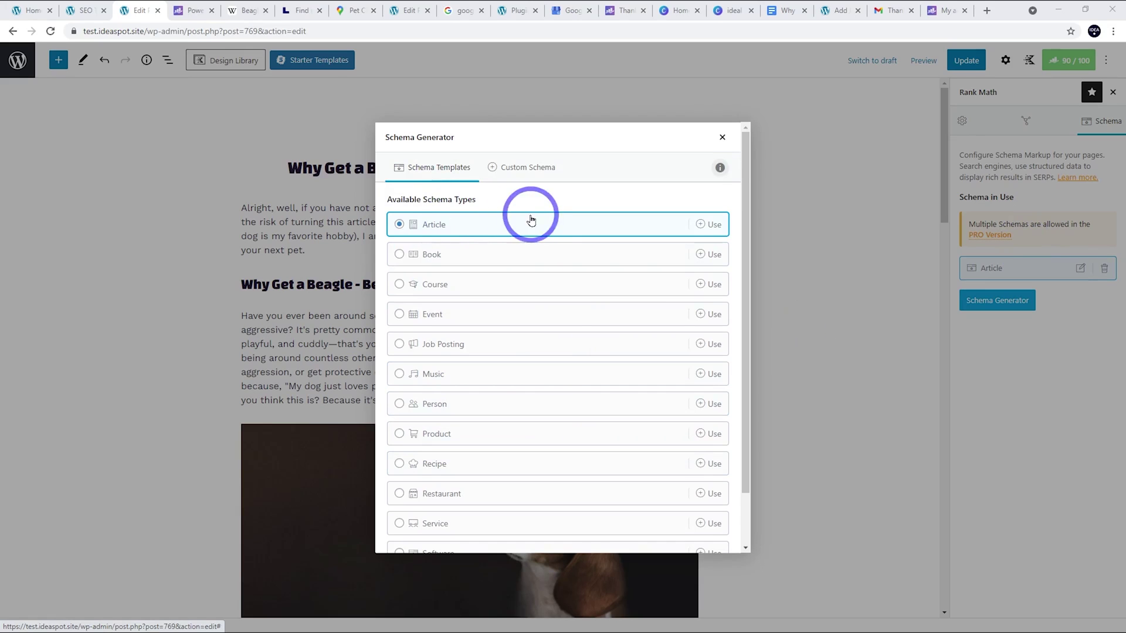
pyautogui.click(721, 138)
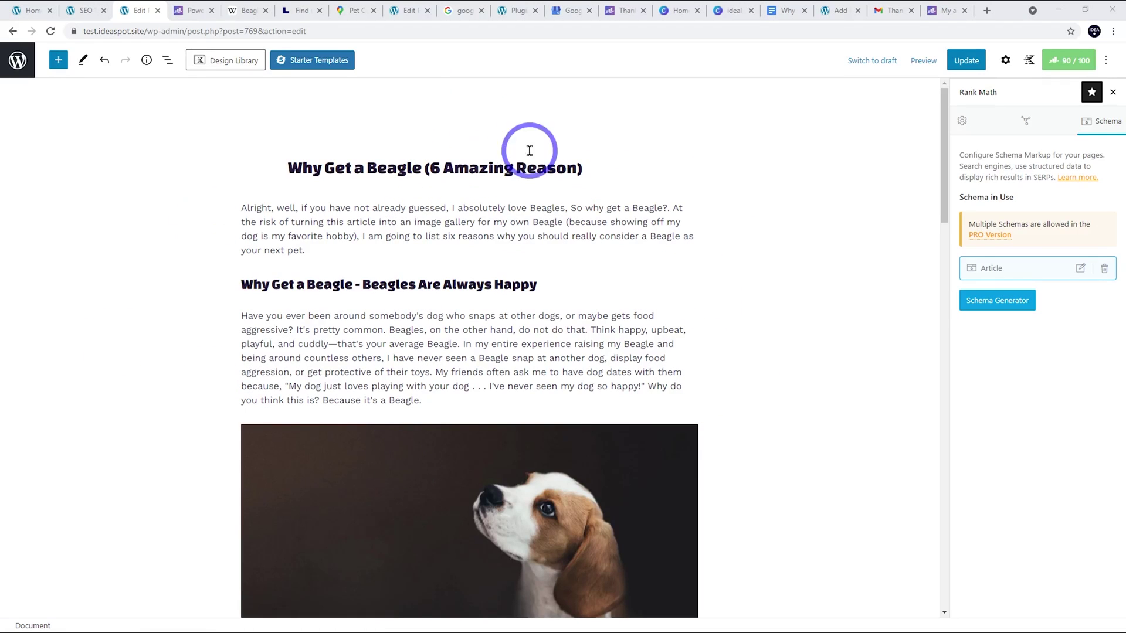
pyautogui.click(1081, 268)
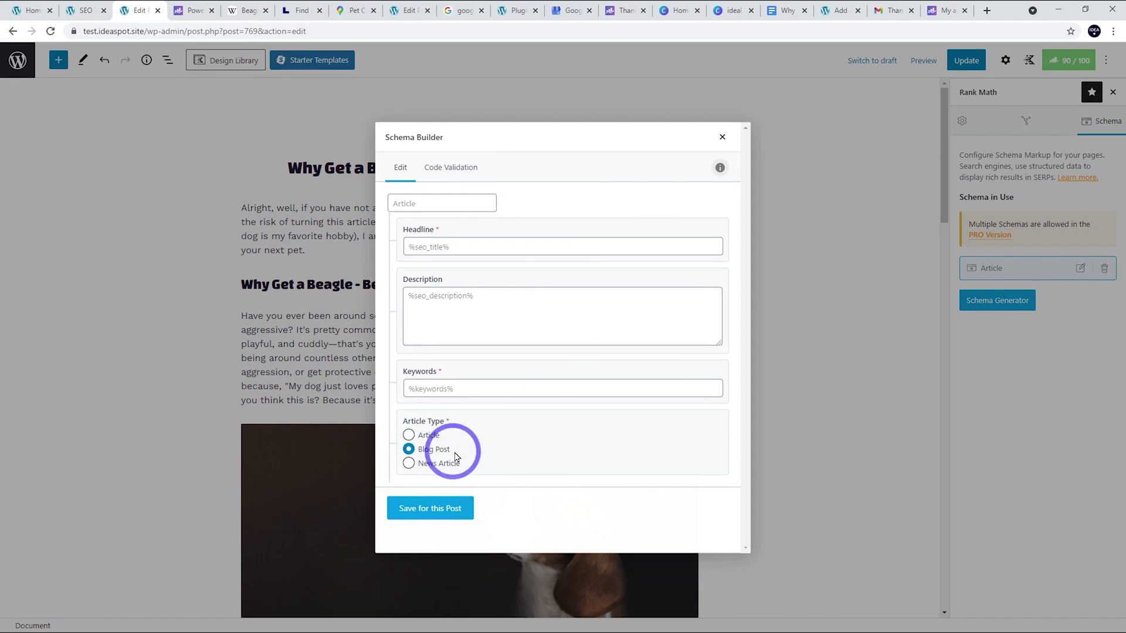
pyautogui.click(723, 137)
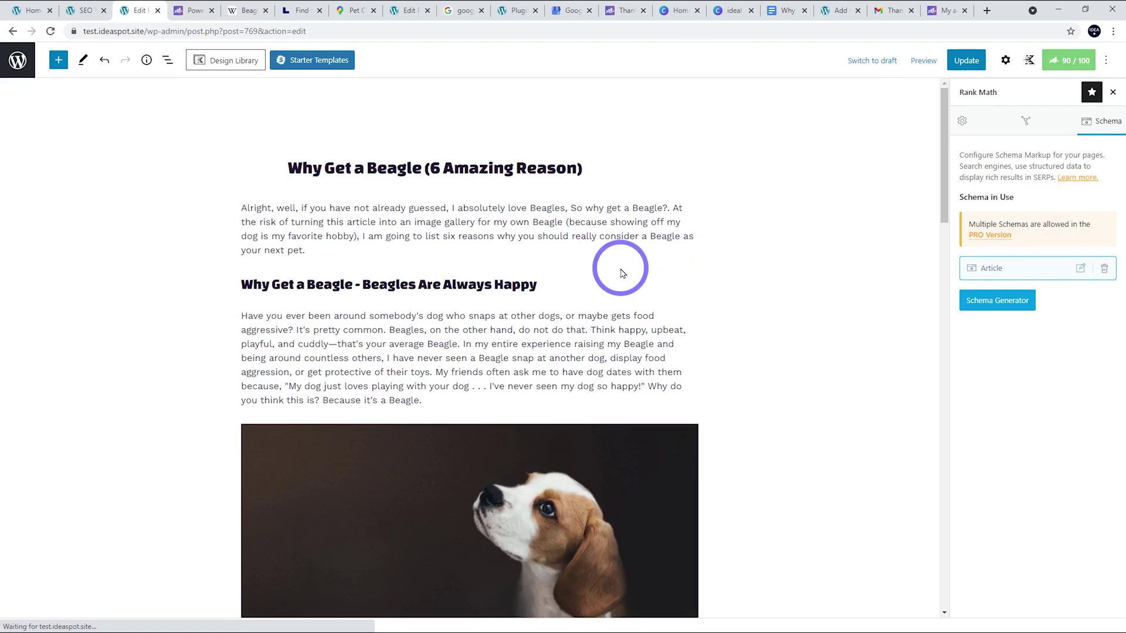
# - Change the title to 'Why Get a Beagle (6 Amazing Reasons)' and recheck the 90/100 Rank Math analysis
pyautogui.click(578, 168)
pyautogui.write('s')
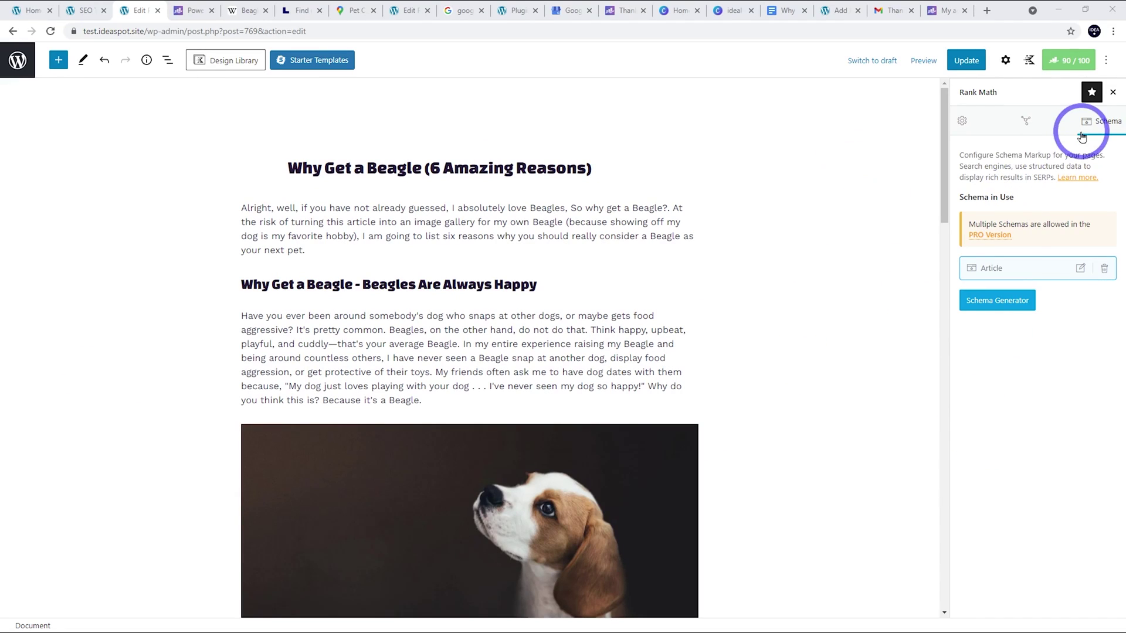
pyautogui.click(1070, 60)
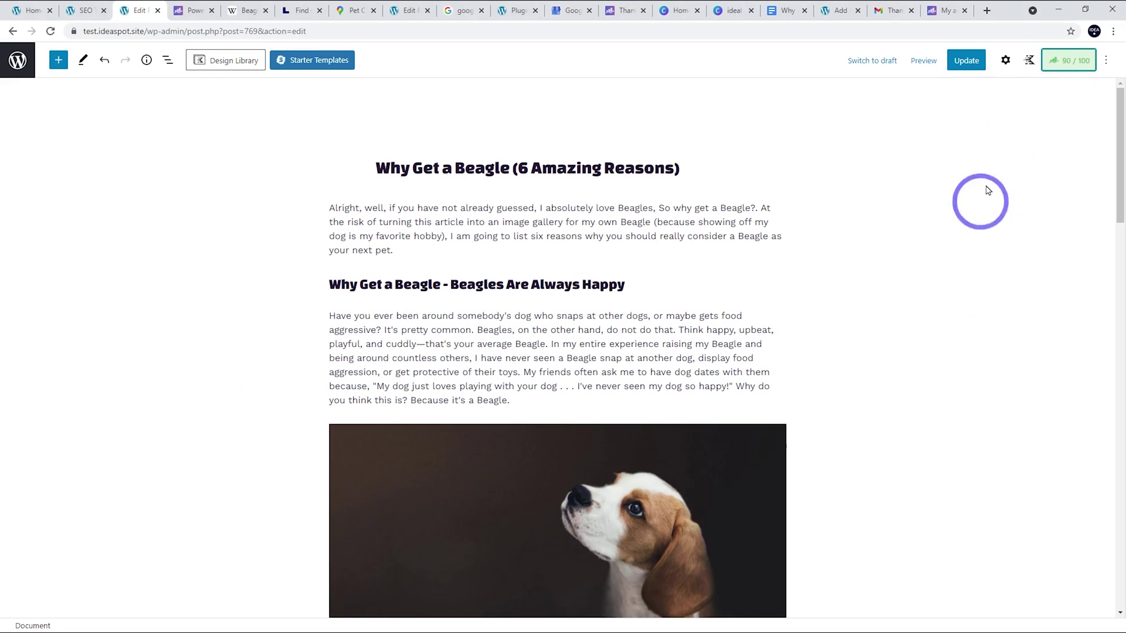
pyautogui.click(1066, 63)
pyautogui.scroll(-1, 985, 261)
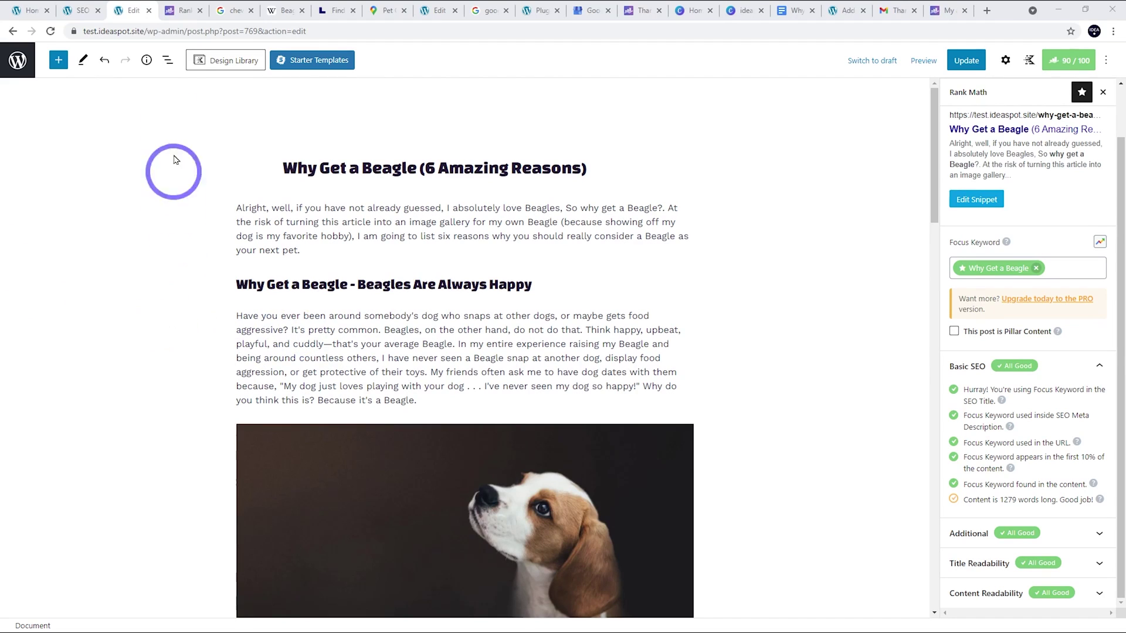
# - Check WooCommerce SEO PRO in the Rank Math pricing comparison, then return to the 'chew toy' Shopping results
pyautogui.click(178, 11)
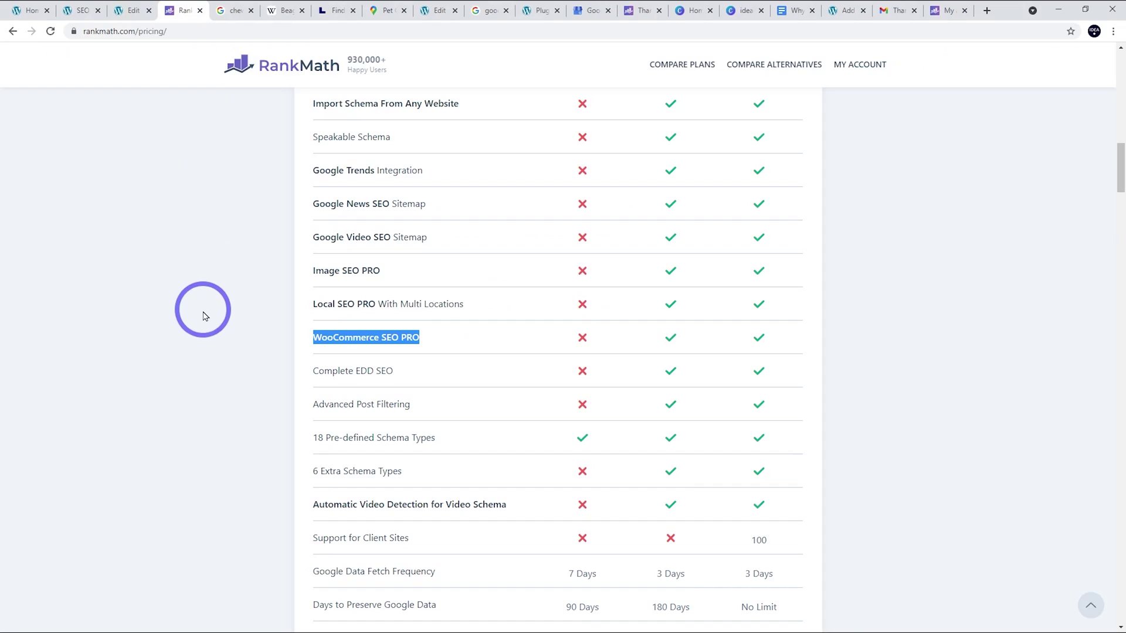
pyautogui.moveTo(317, 340)
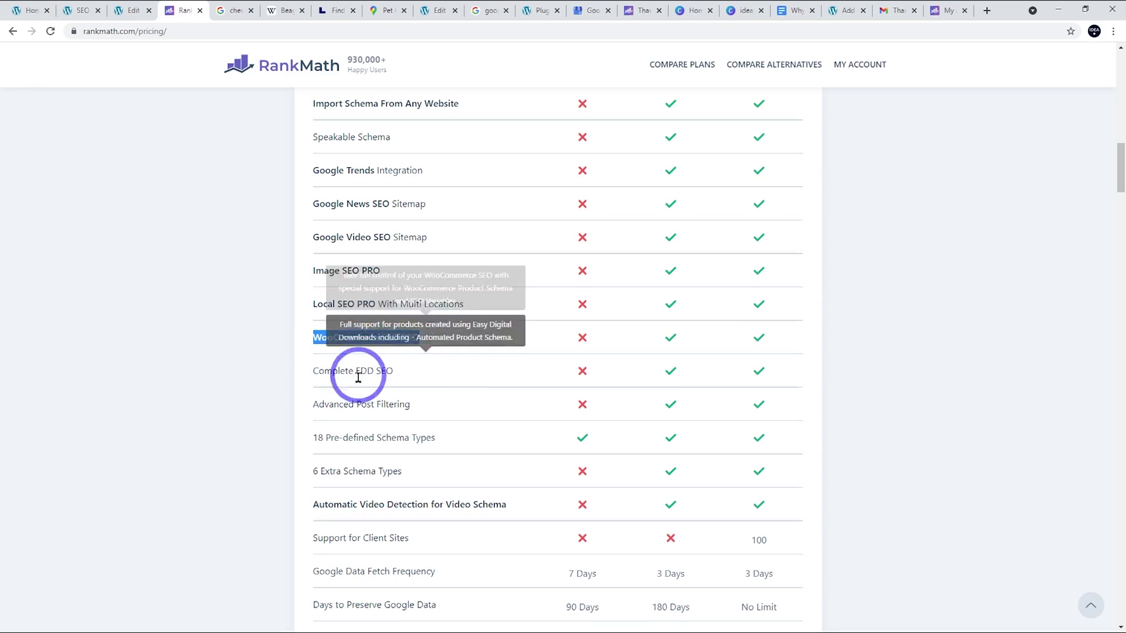
pyautogui.click(234, 10)
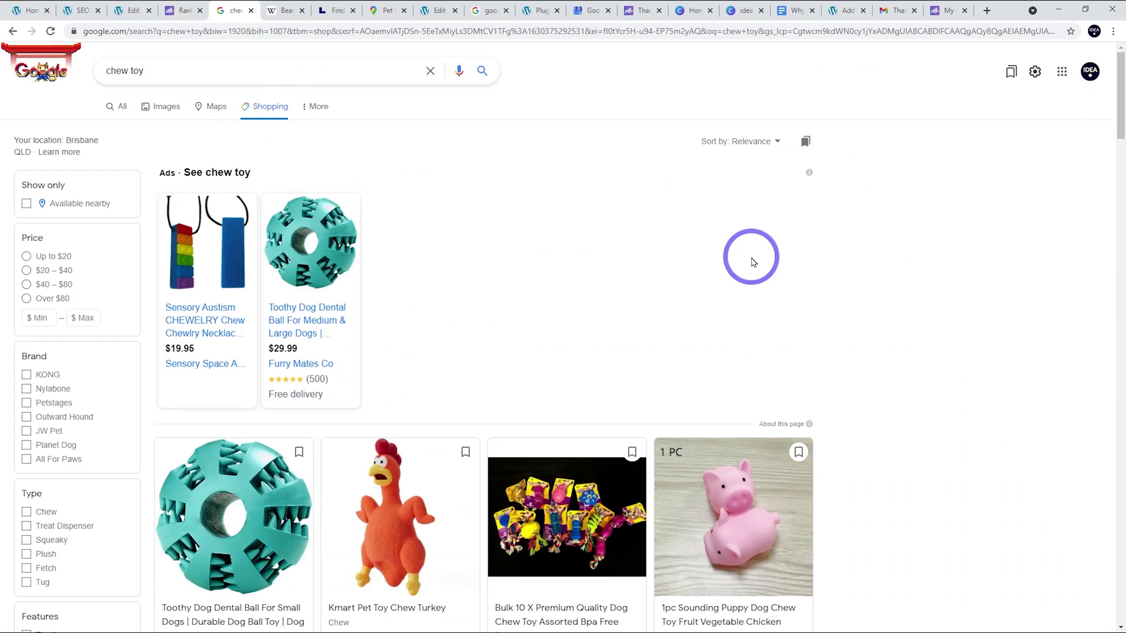
# - Look over the chew toy results, then show Rank Math pricing with PRO at $59 and Business at $199
pyautogui.scroll(-5, 754, 262)
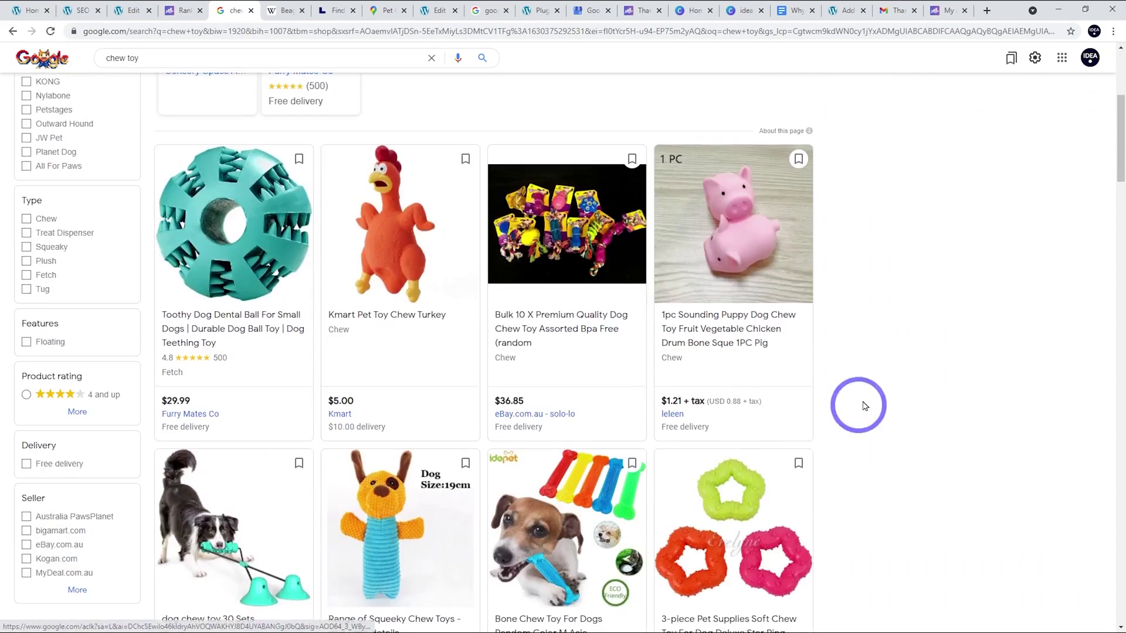
pyautogui.scroll(6, 535, 329)
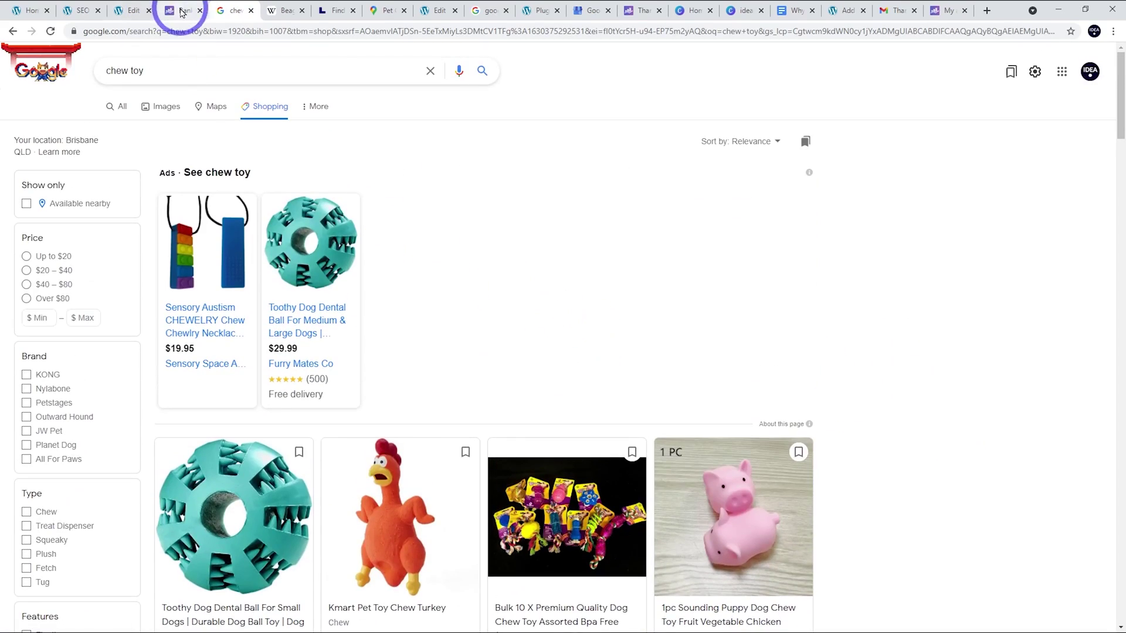
pyautogui.click(182, 10)
pyautogui.scroll(15, 520, 232)
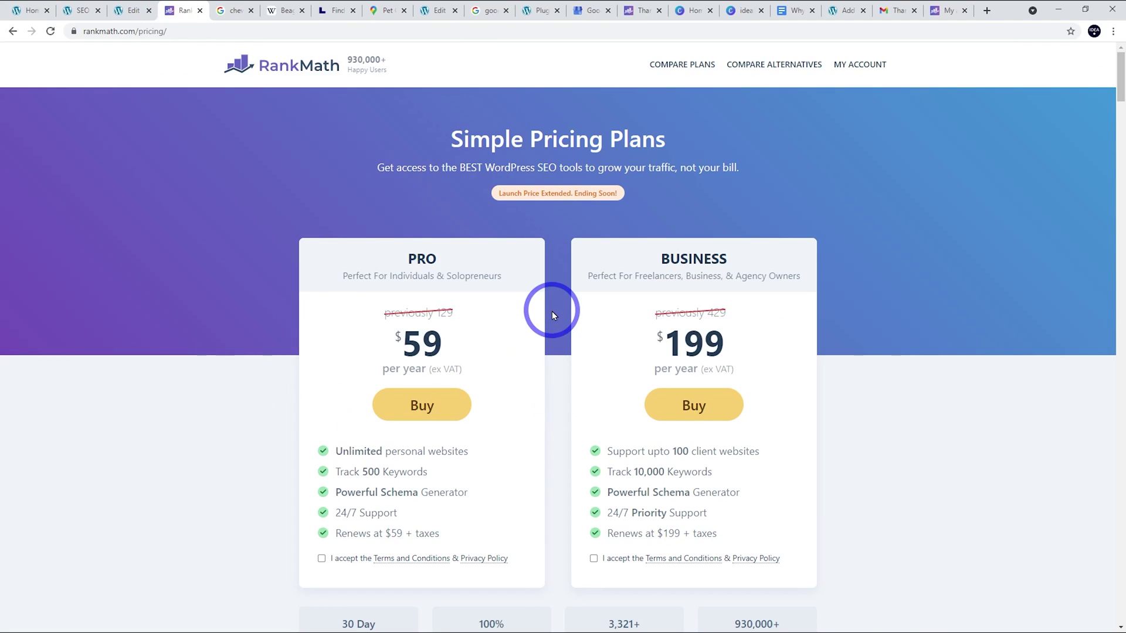
pyautogui.click(226, 10)
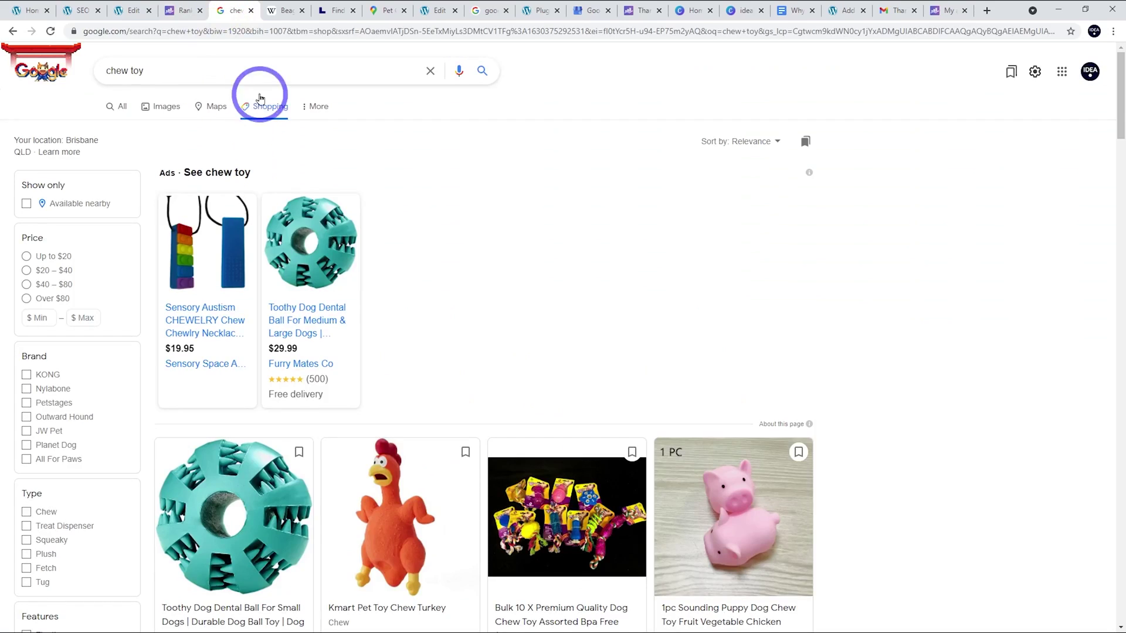
pyautogui.click(179, 10)
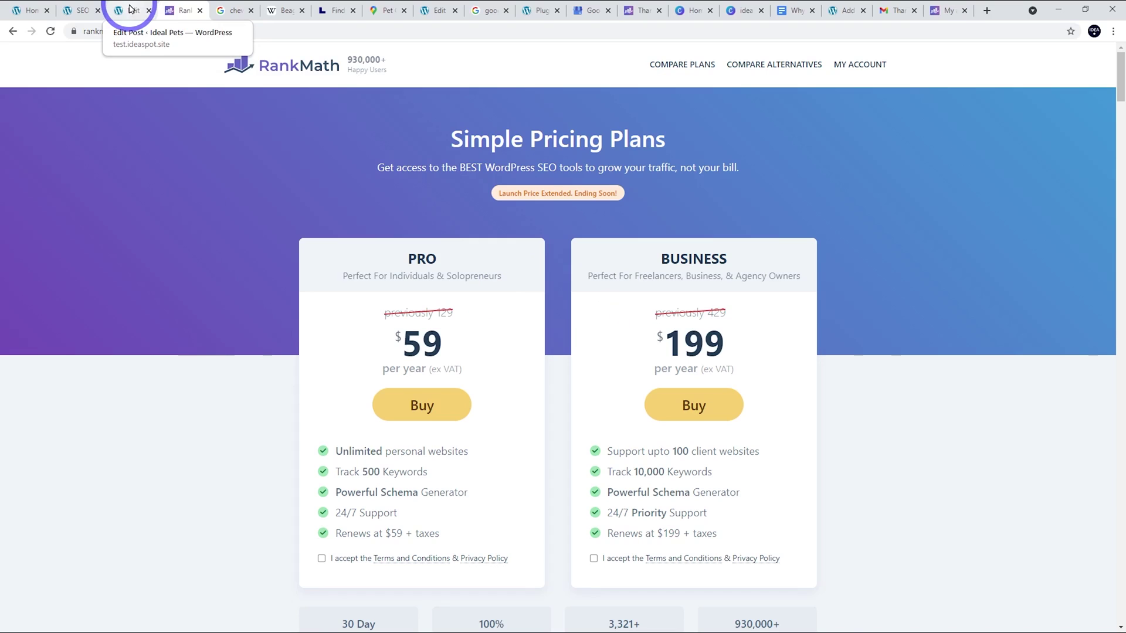
# - Switch to the 'Home' tab showing the Ideal Pets site at test.ideaspot.site
pyautogui.click(27, 10)
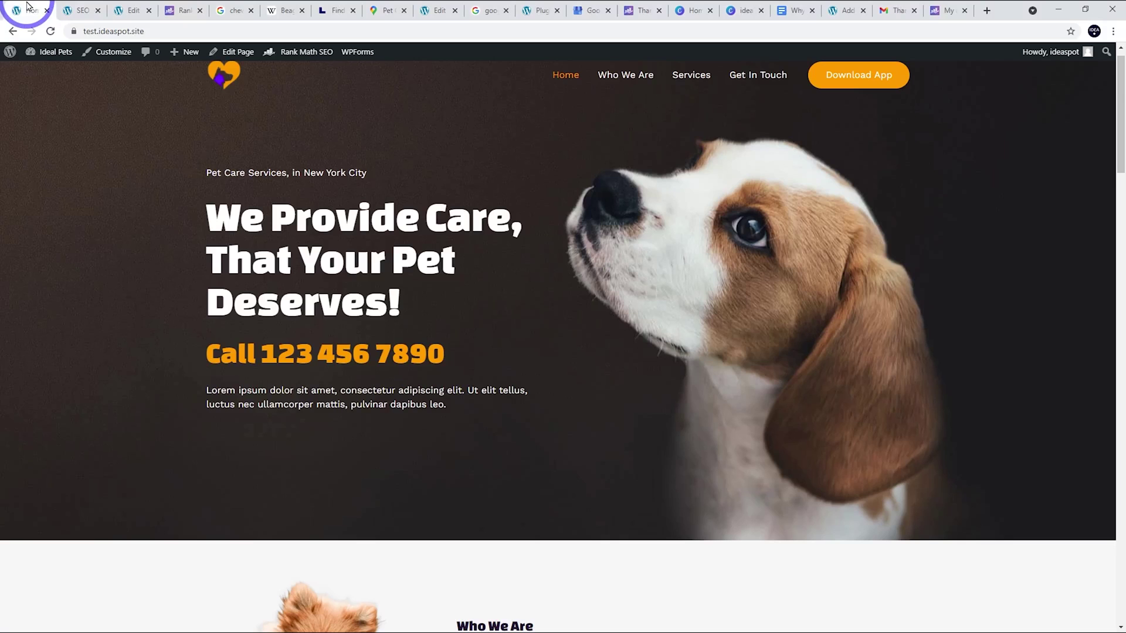